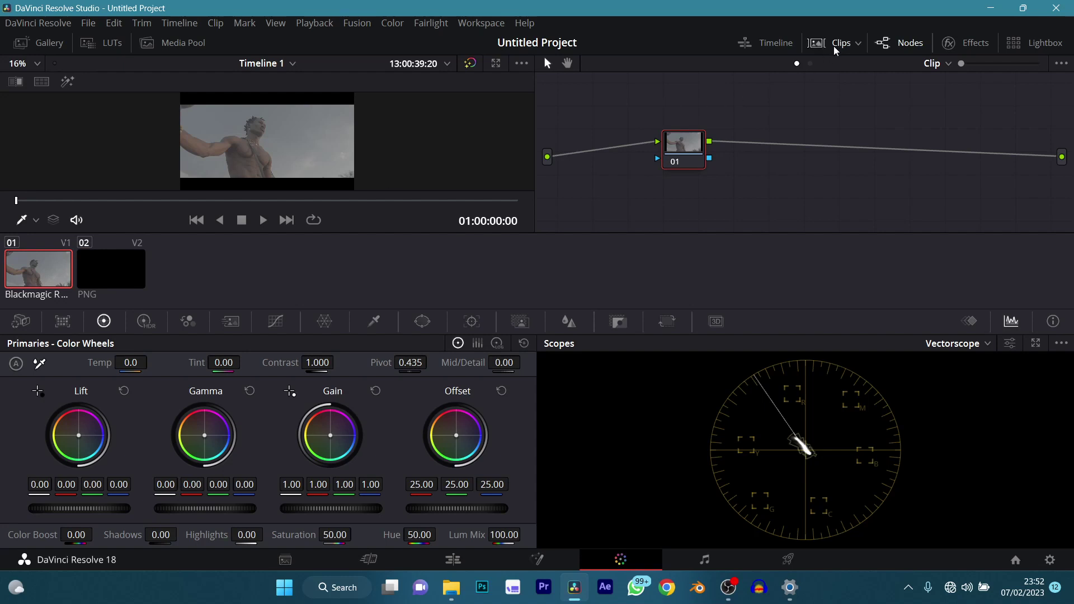
- Reposition node 01 near the start of the node graph and add two serial nodes after it
left_click_drag(689, 185, 596, 264)
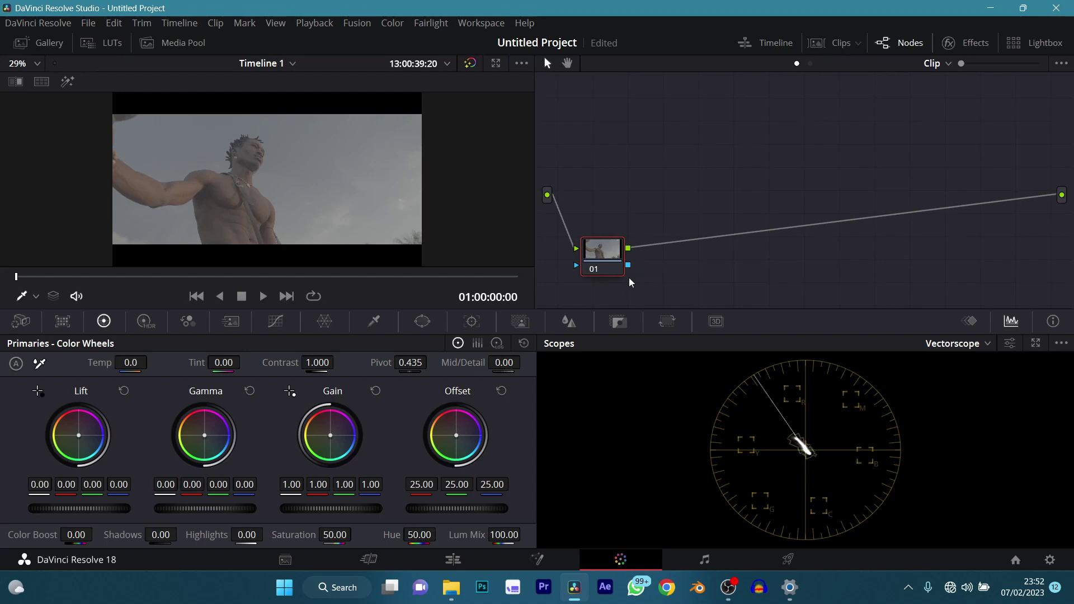
left_click_drag(599, 260, 583, 262)
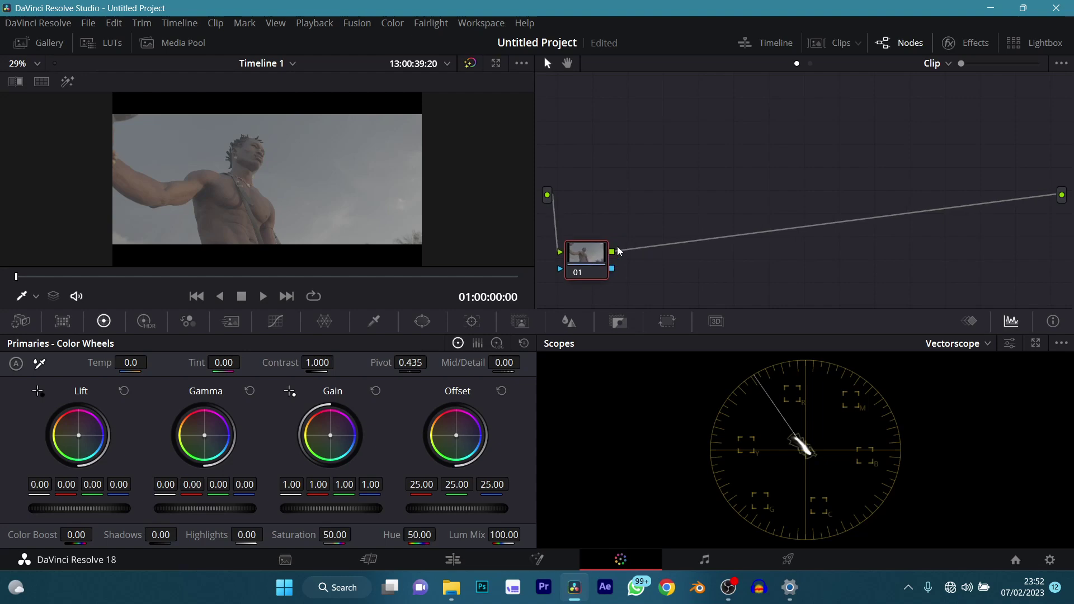
key("alt+s")
key("alt+s")
- Label the three nodes CST, FPE and GRAIN in order and tidy their spacing
left_click(587, 259)
type("CST")
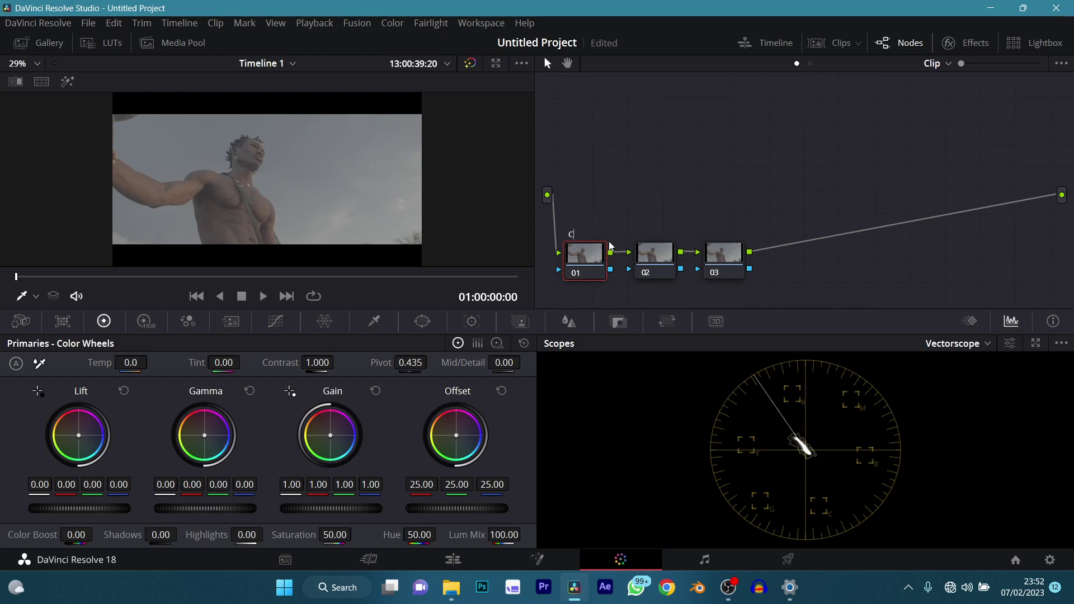
left_click(646, 260)
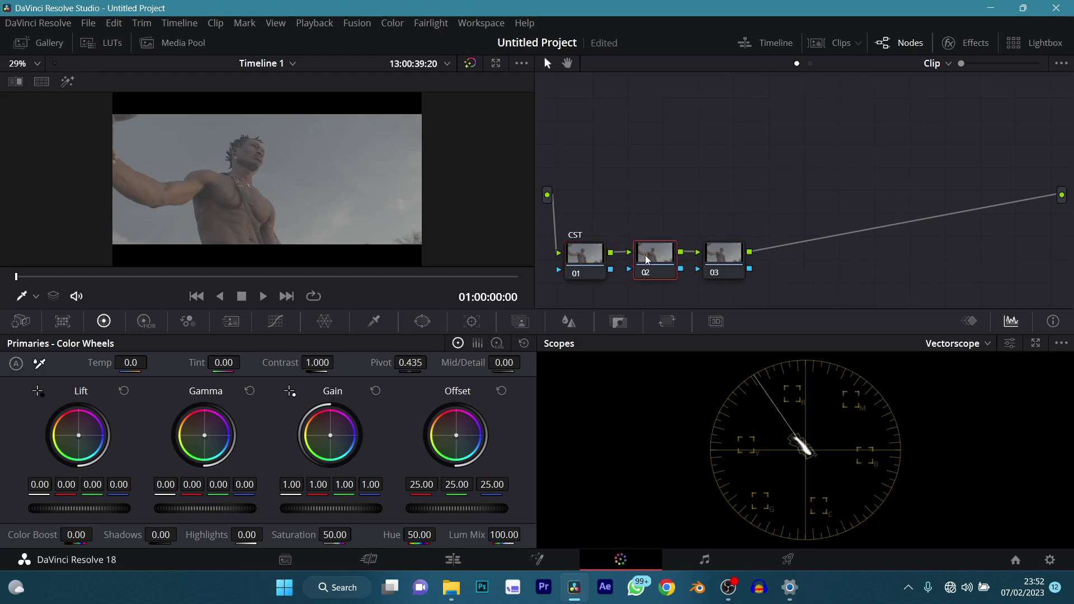
type("FPE")
left_click(726, 260)
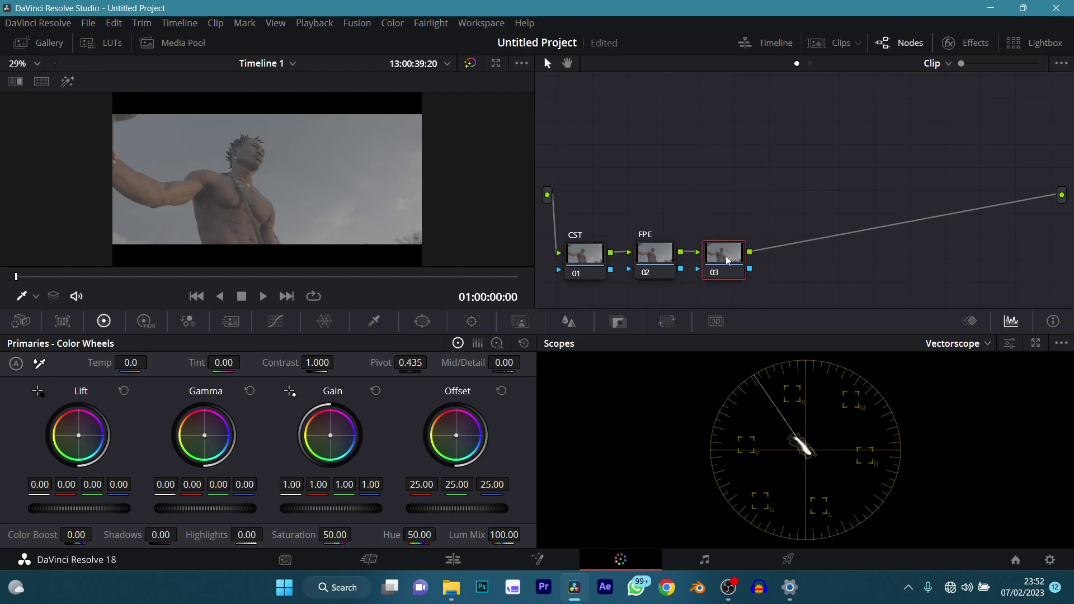
type("GRAIN")
key("Return")
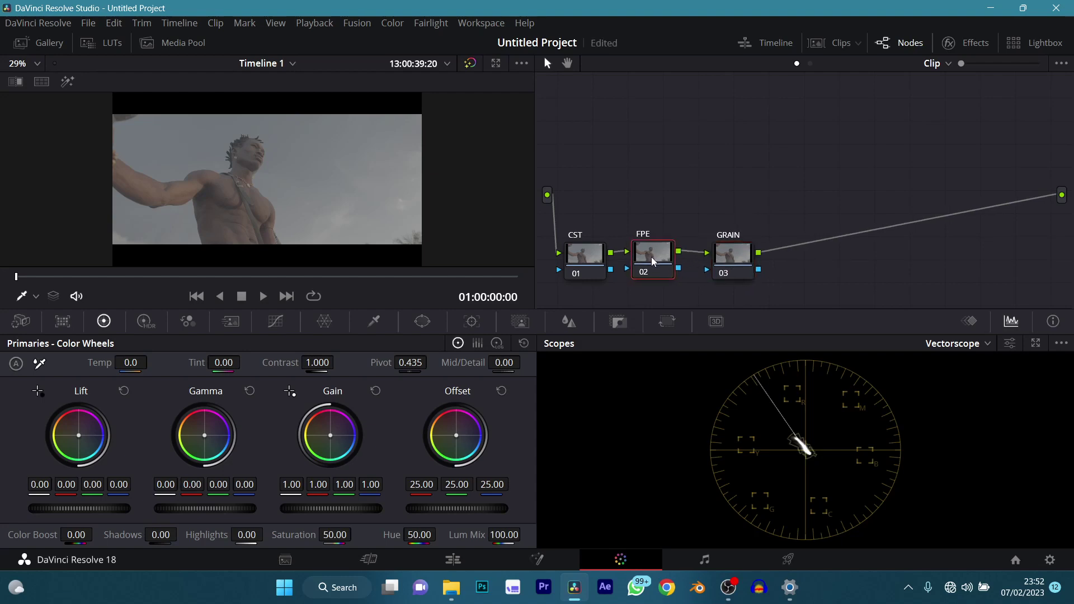
left_click(578, 255)
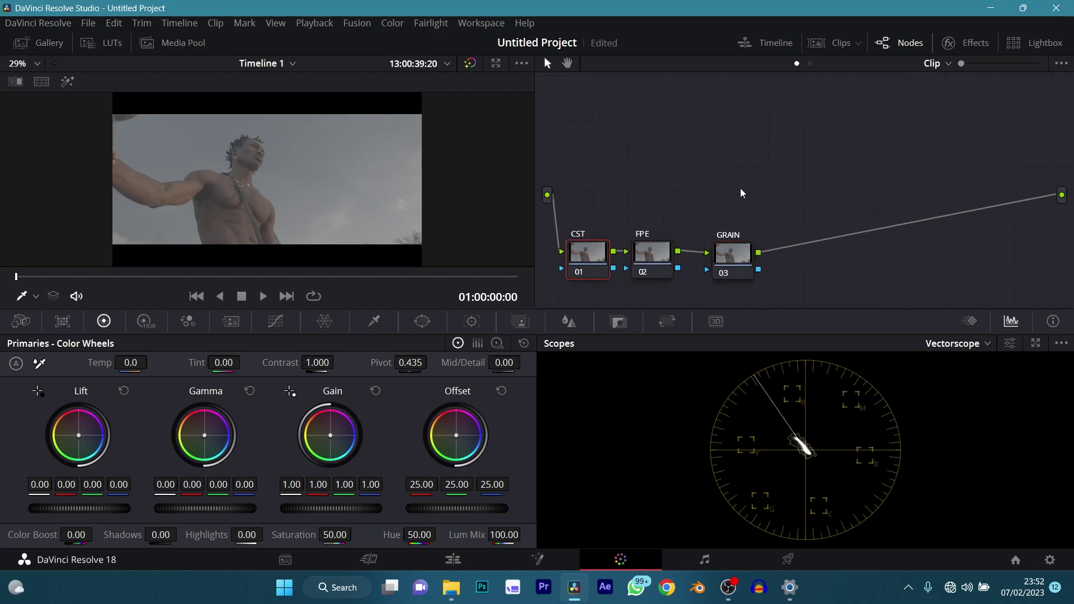
- Apply the Film Grain effect to the GRAIN node and set its film grain preset to 35mm
left_click(967, 42)
left_click_drag(885, 146, 691, 253)
left_click_drag(890, 146, 708, 249)
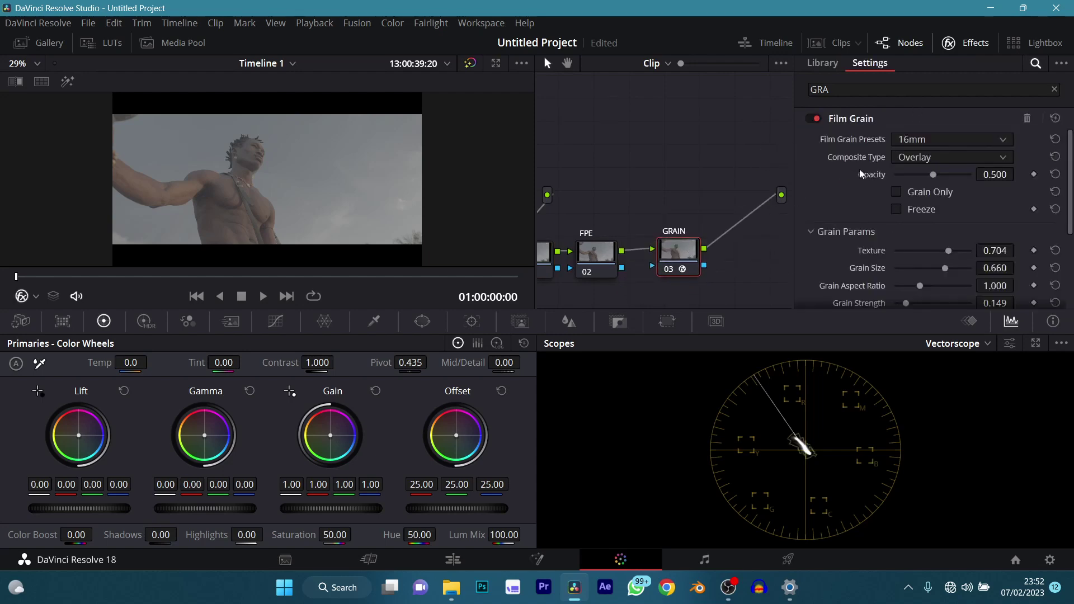
left_click(920, 138)
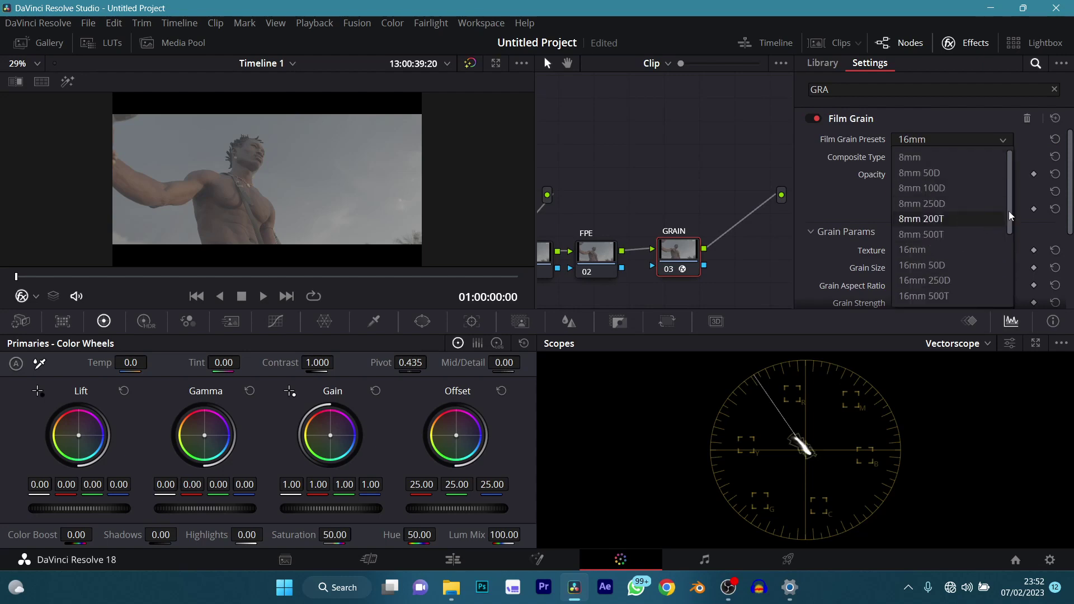
left_click(917, 293)
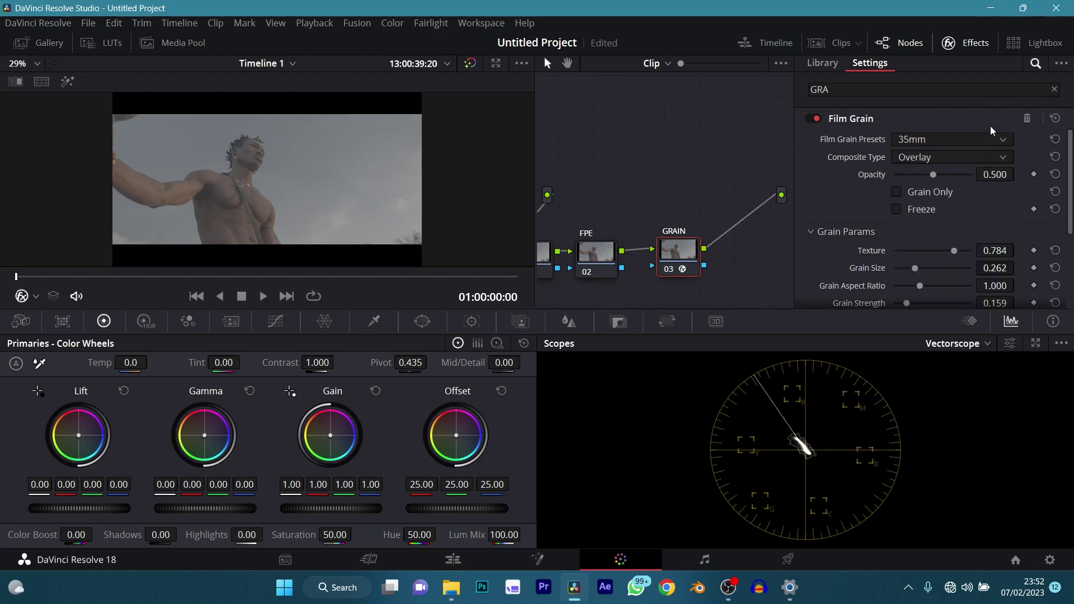
left_click(968, 43)
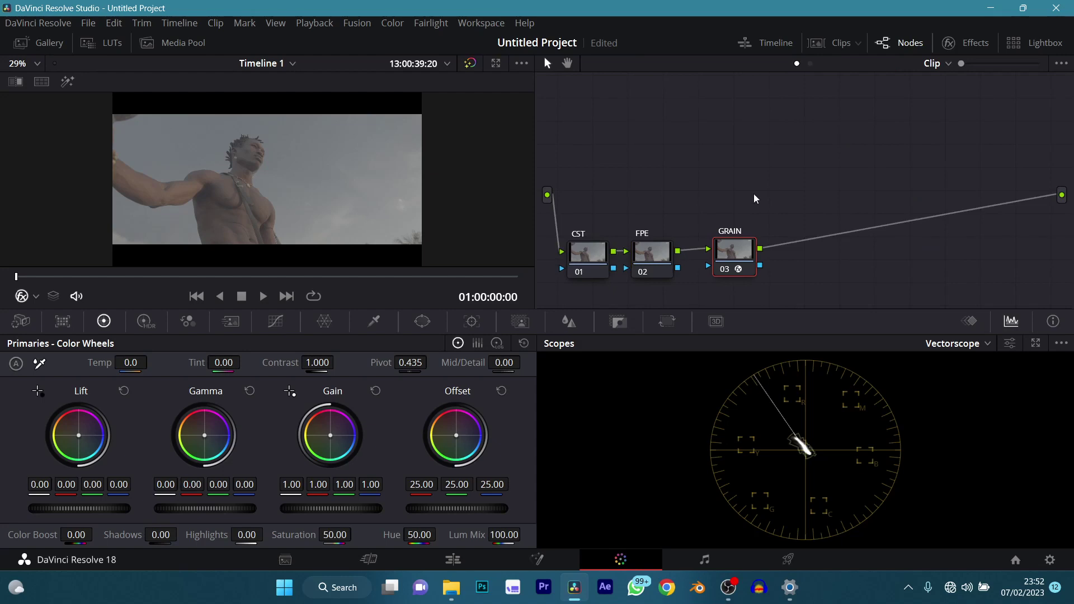
- Search the effects library for "COL" and apply Color Space Transform to the CST node
left_click(620, 250)
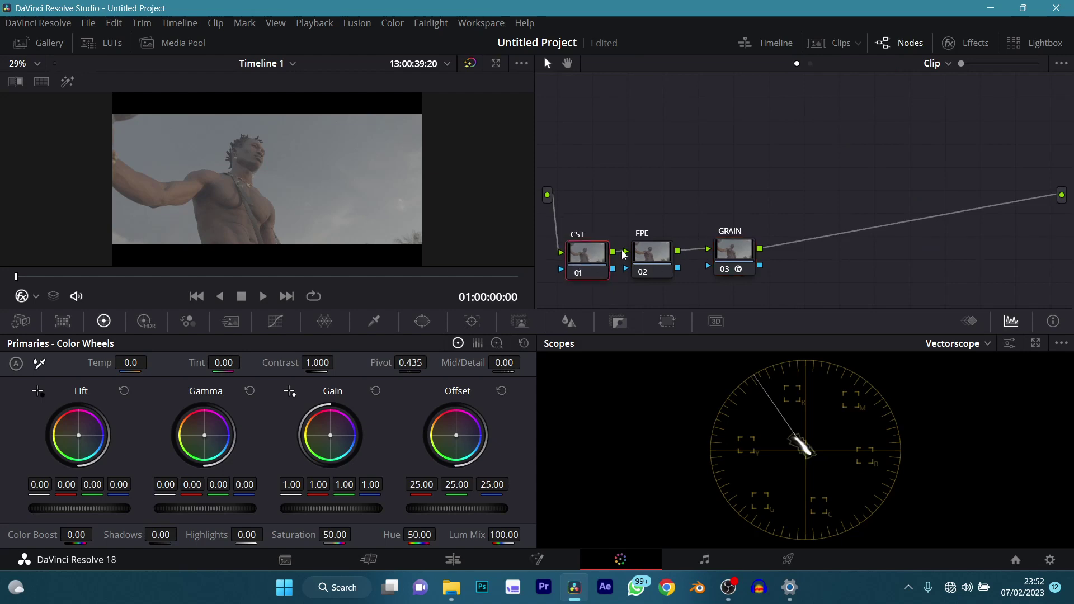
left_click(965, 36)
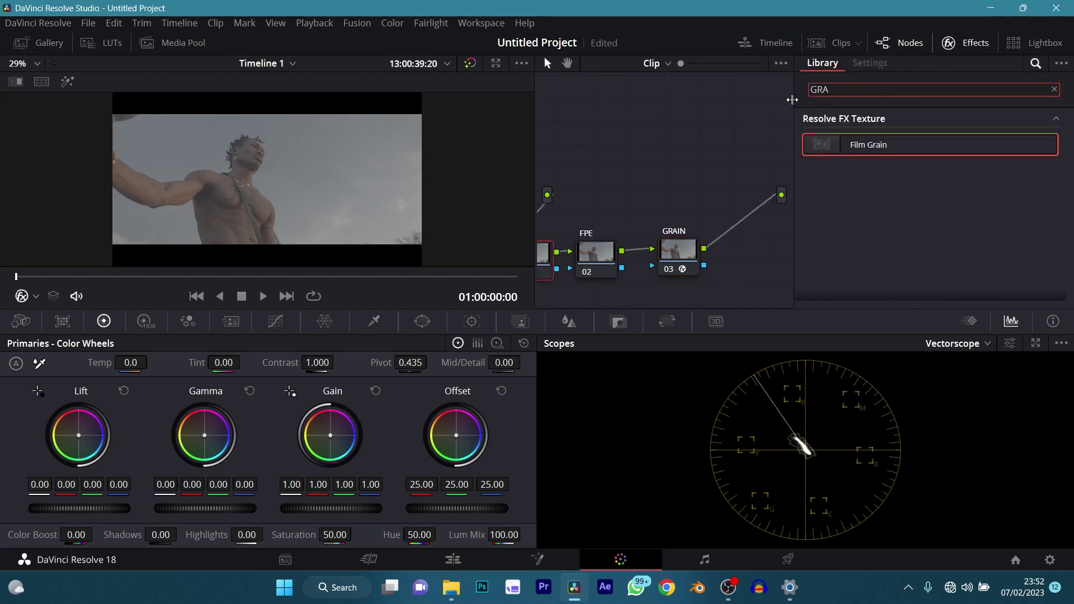
key("BackSpace")
key("BackSpace")
key("BackSpace")
type("COL")
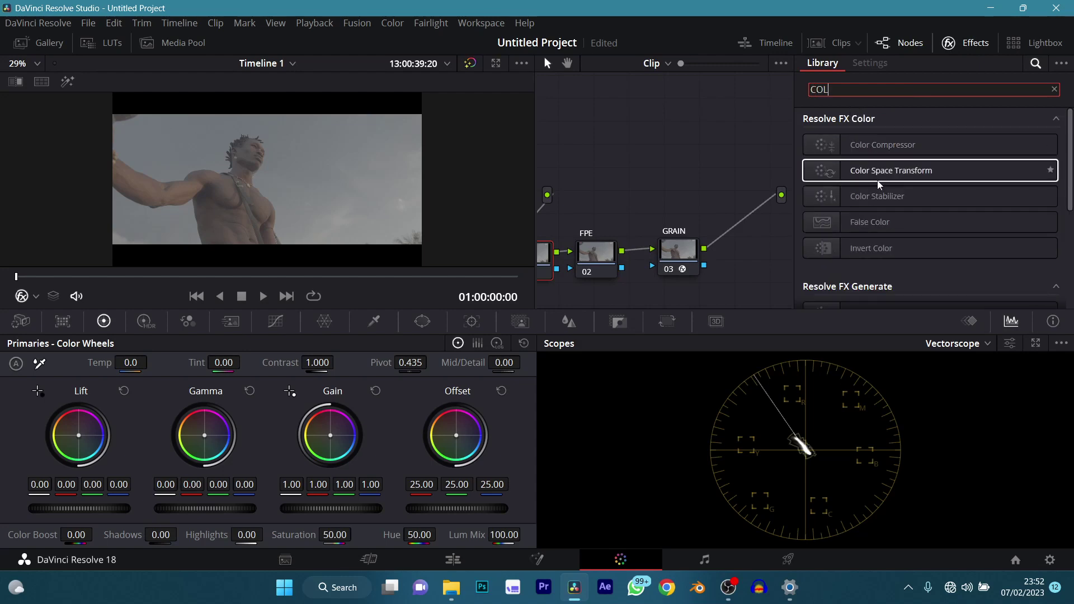
left_click_drag(877, 184, 547, 260)
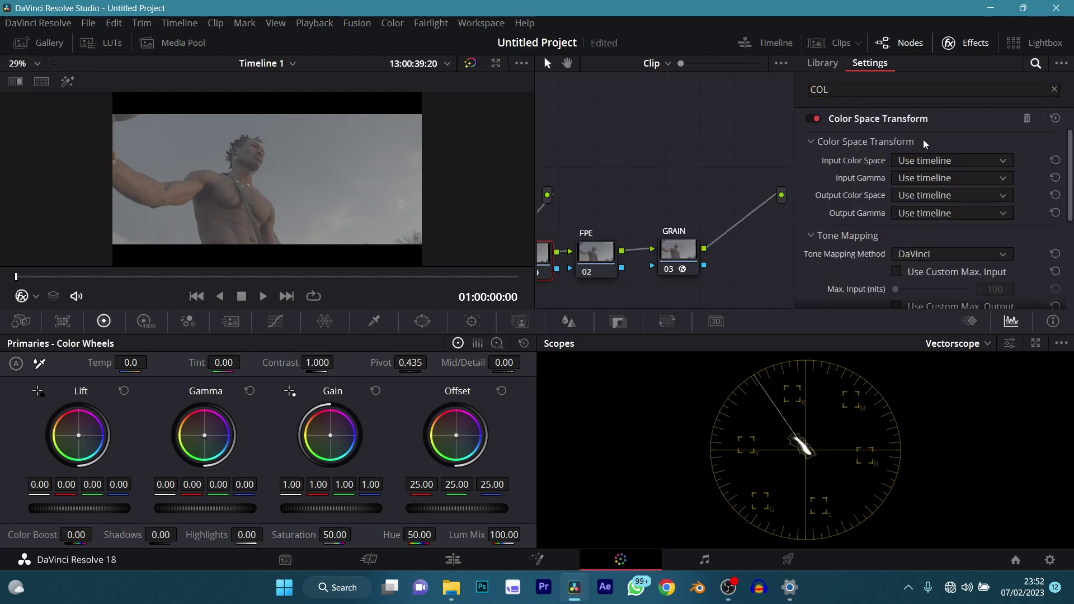
- Set the Color Space Transform's input gamma to Blackmagic Design Film Gen 5 and its output gamma to Cineon Film Log
left_click(904, 179)
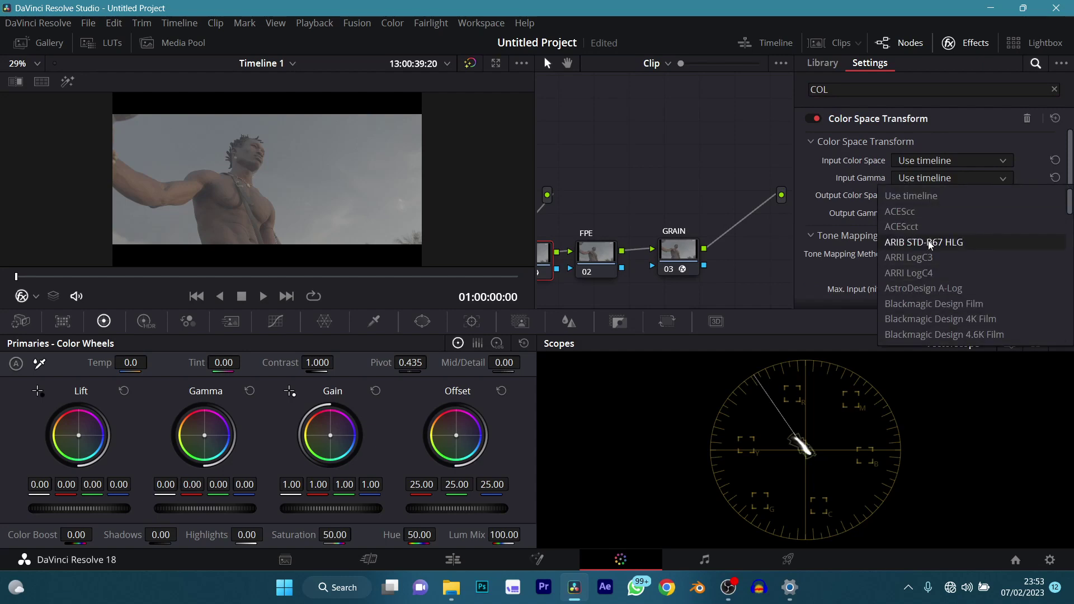
left_click_drag(1067, 212, 1066, 230)
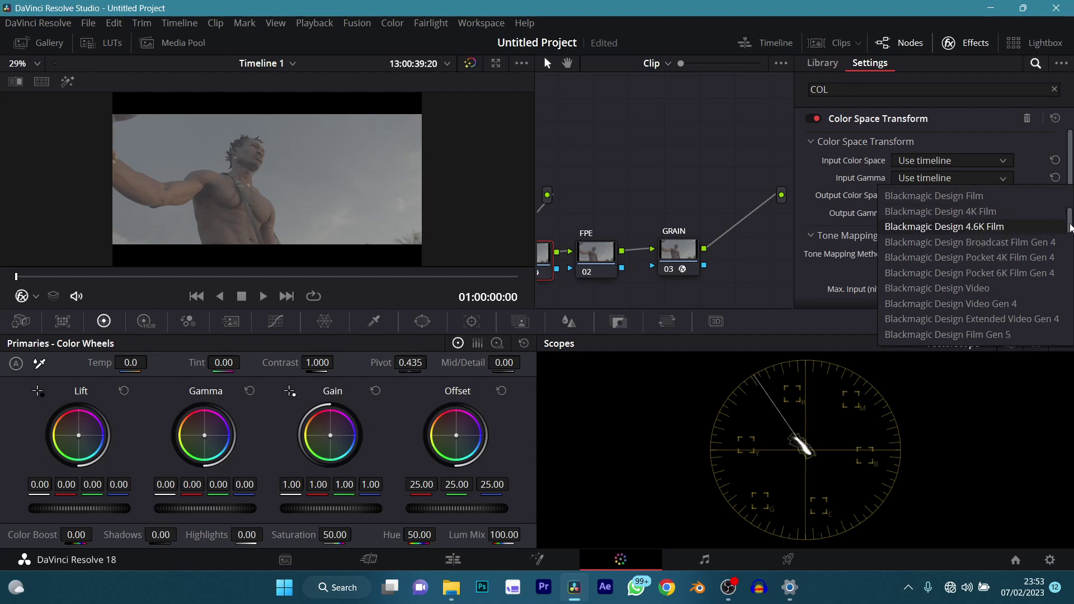
scroll(973, 249, "down", 4)
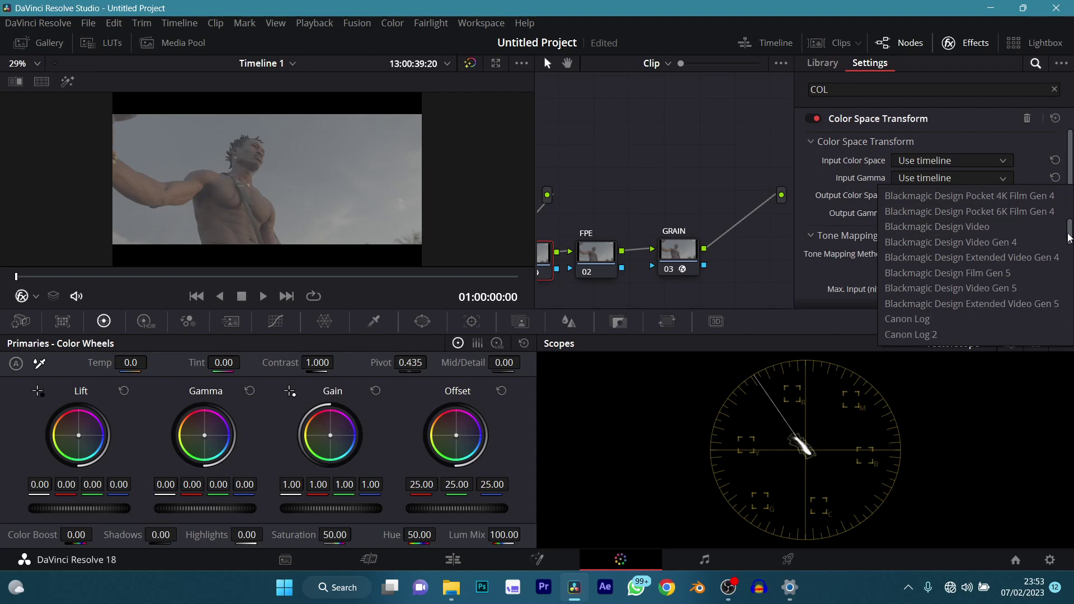
left_click(975, 272)
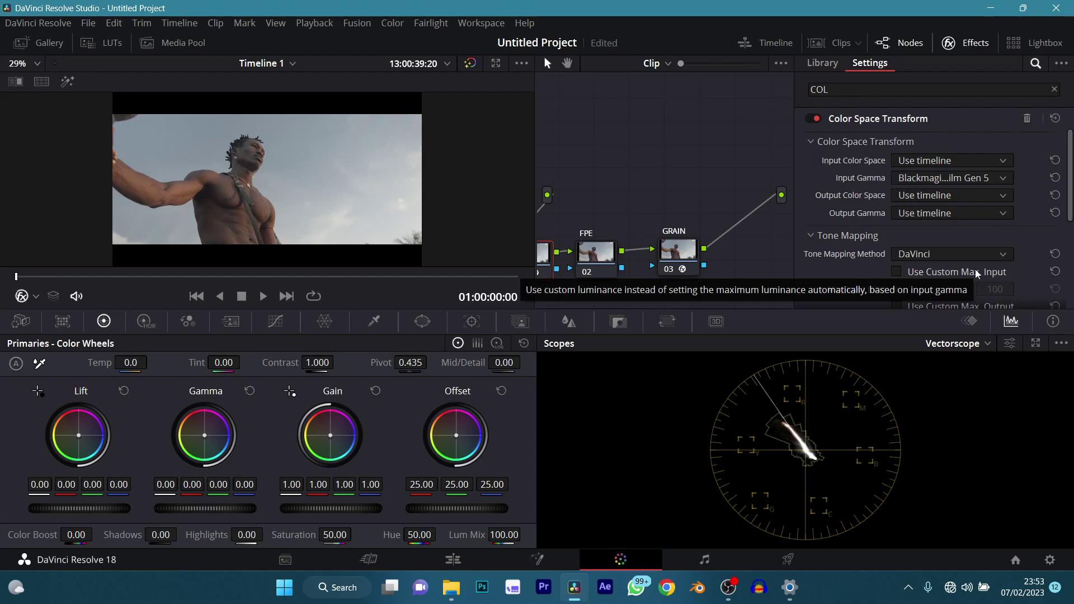
left_click(922, 214)
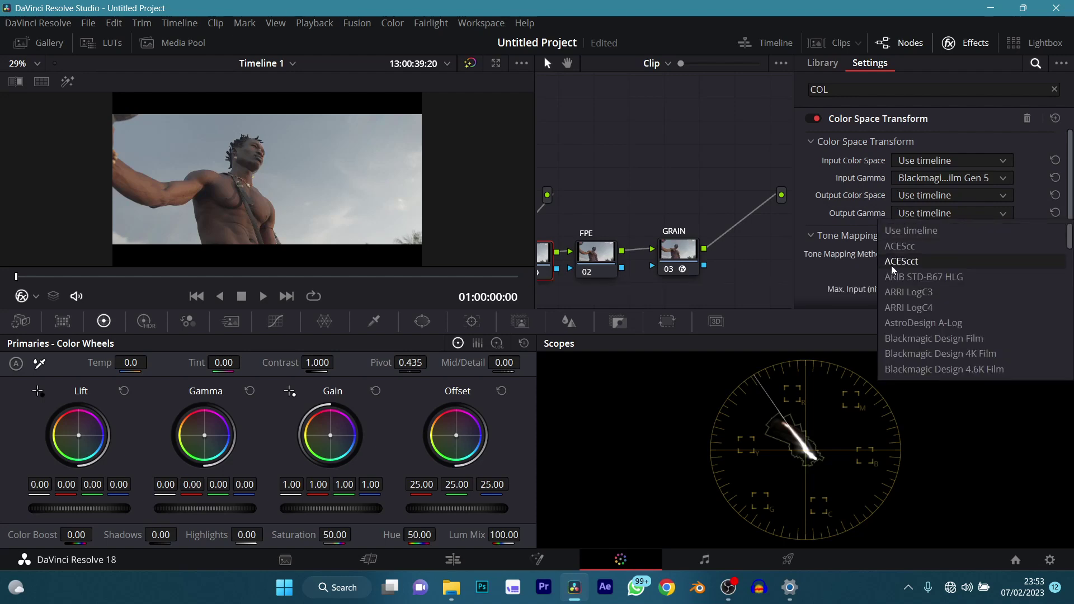
scroll(893, 264, "down", 4)
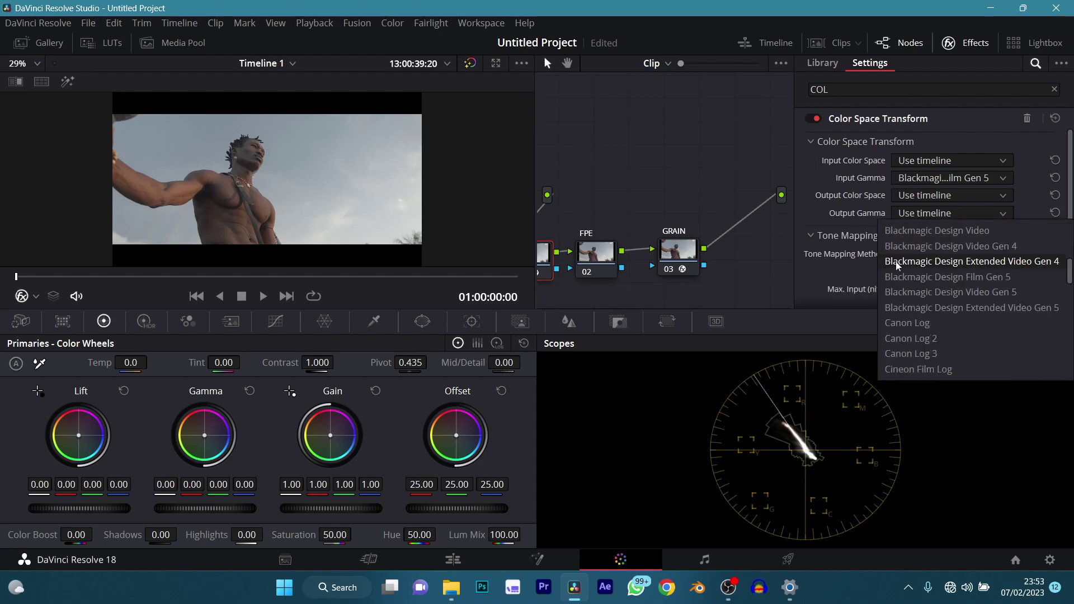
left_click(918, 371)
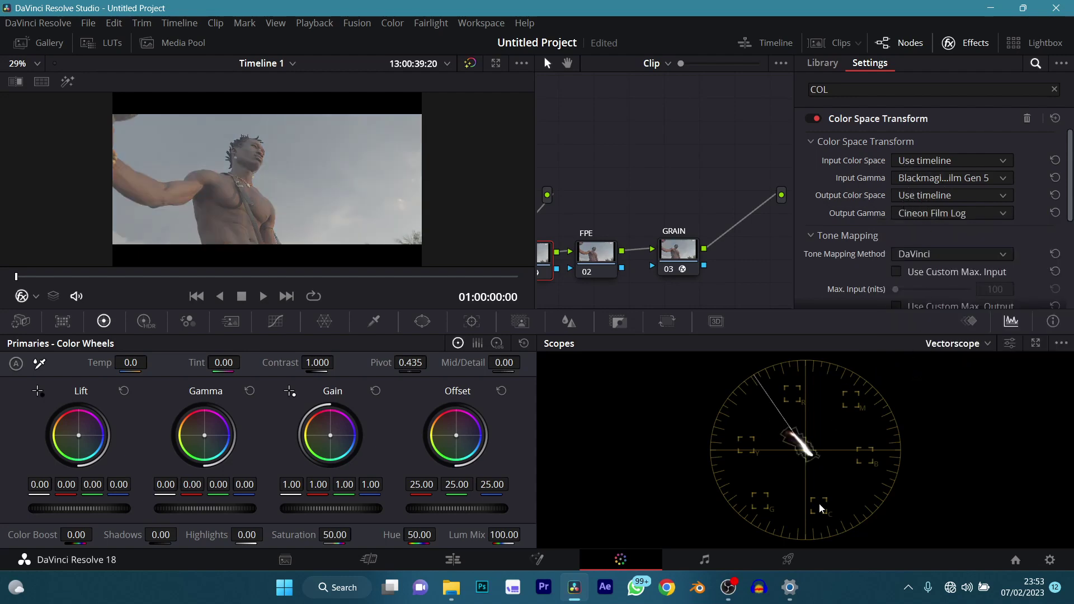
- Check the timeline color space in the project's color management settings without changing anything
left_click(1050, 560)
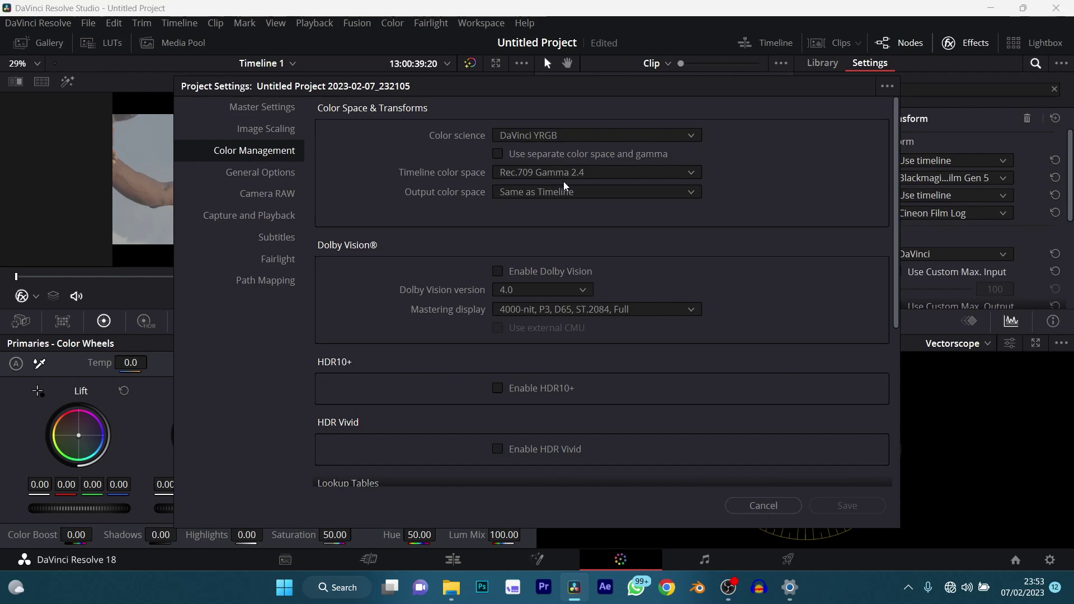
left_click(763, 506)
left_click(955, 47)
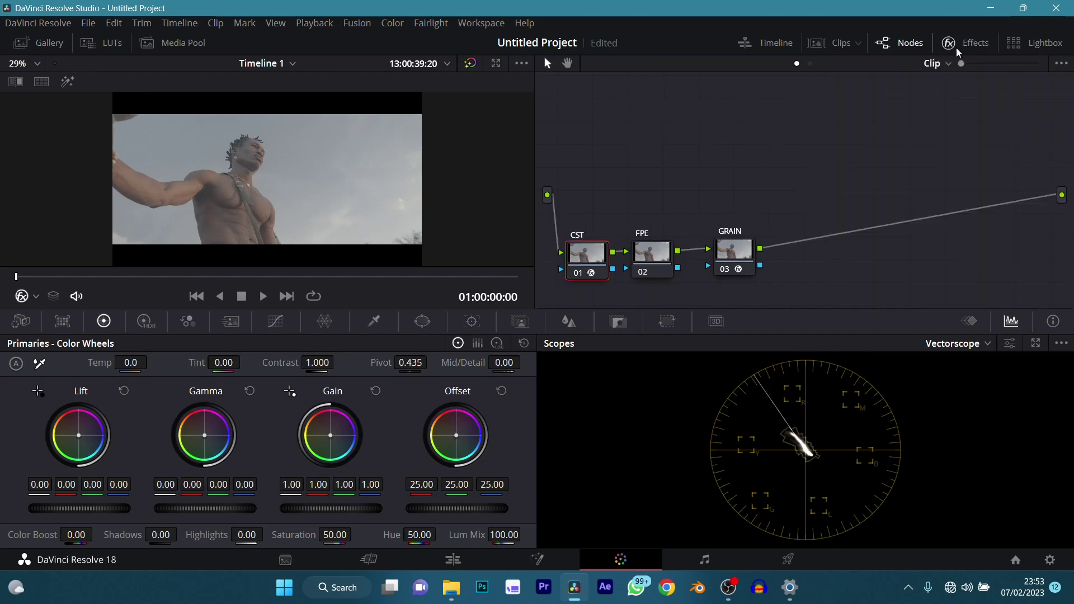
- Apply the Film Looks LUT Rec709 Kodak 2383 D55 to the FPE node
left_click(649, 251)
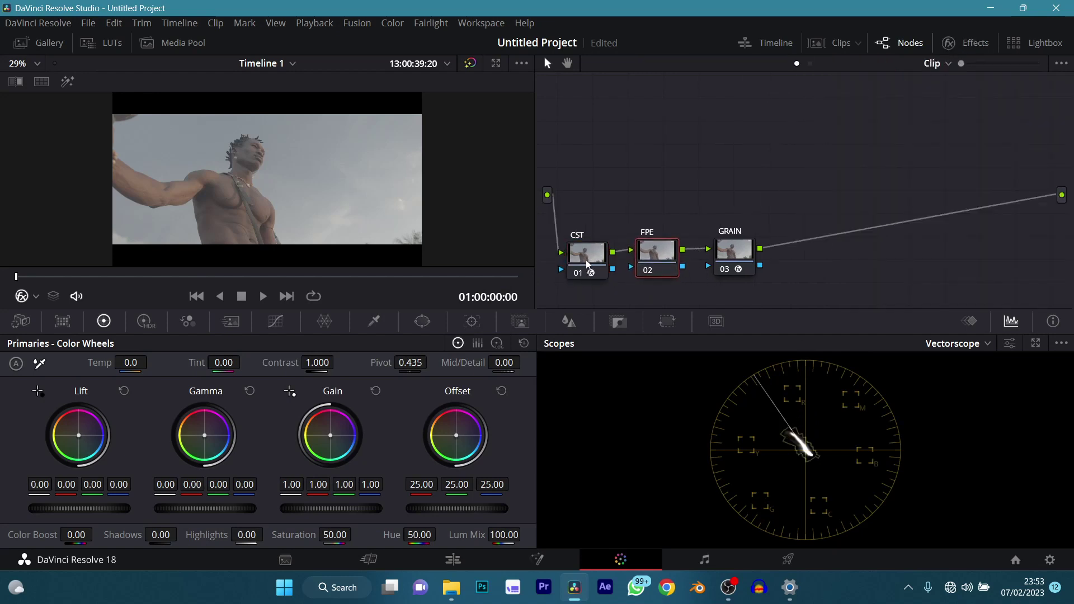
right_click(660, 248)
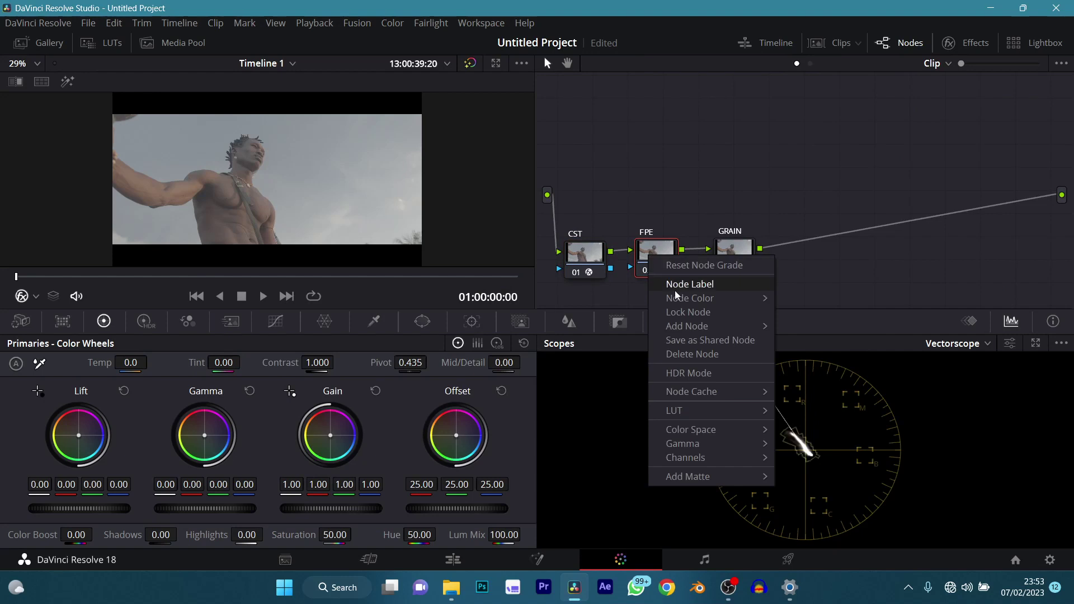
mouse_move(722, 408)
mouse_move(815, 401)
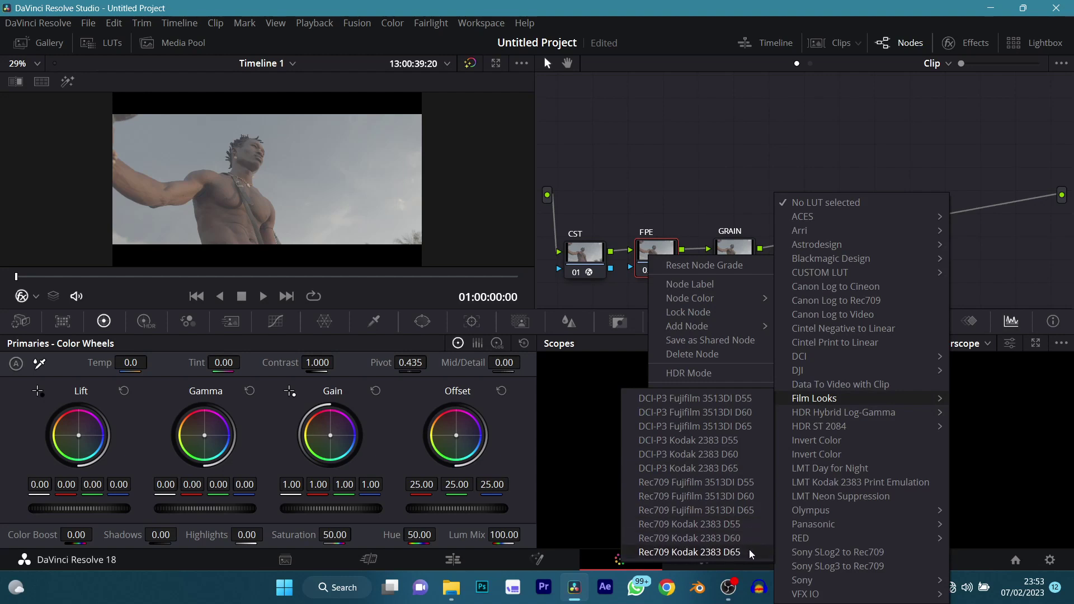
left_click(739, 525)
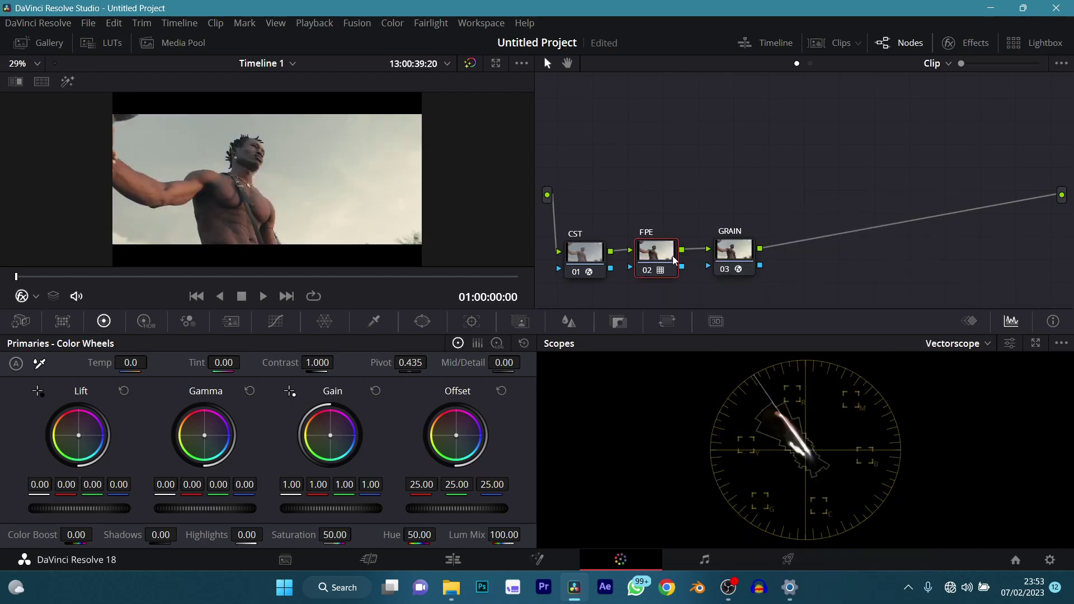
- Try the Rec709 Kodak 2383 D65 LUT on the FPE node and switch back to Rec709 Kodak 2383 D55
left_click_drag(655, 255, 650, 256)
right_click(651, 256)
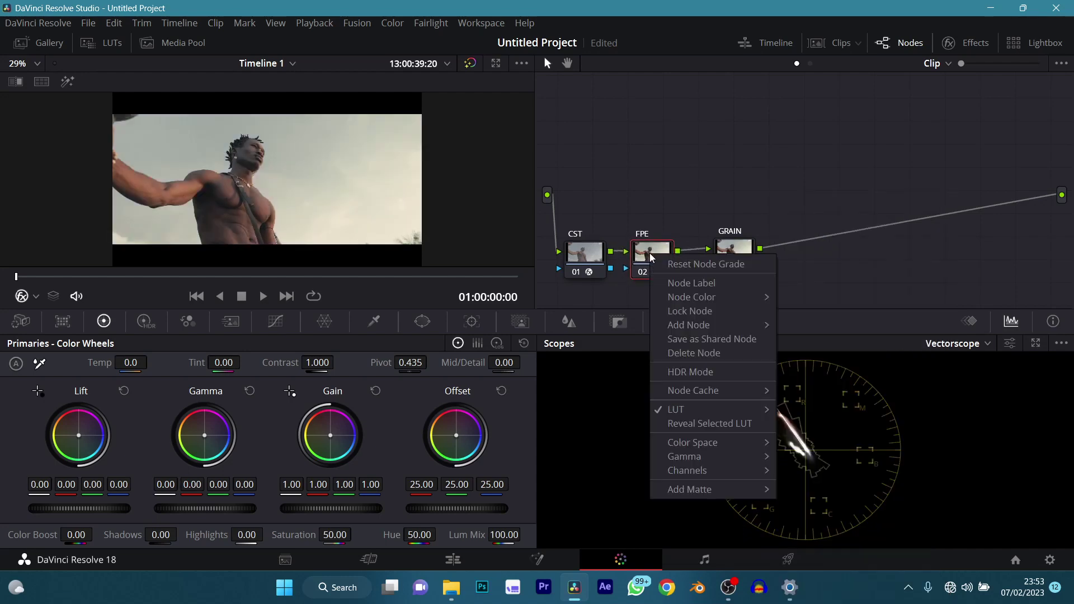
mouse_move(731, 443)
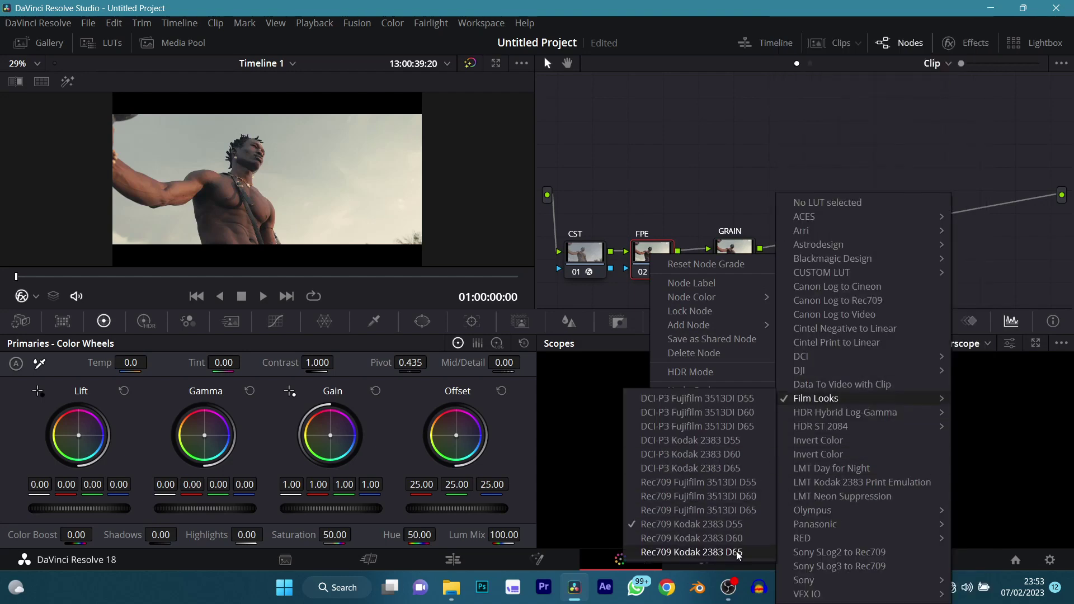
left_click(737, 552)
right_click(665, 261)
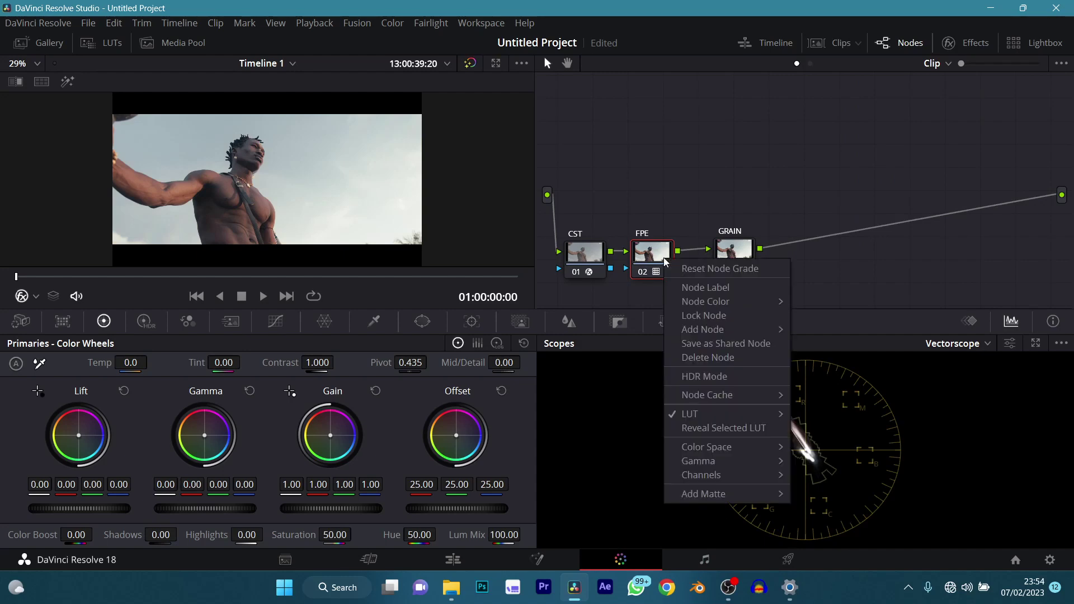
mouse_move(748, 414)
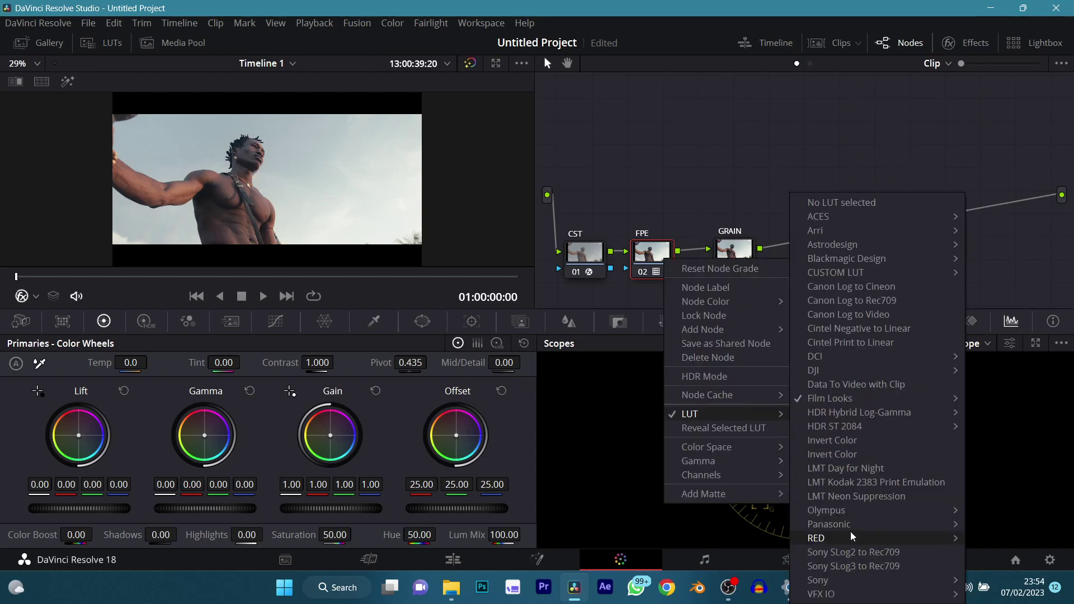
mouse_move(839, 398)
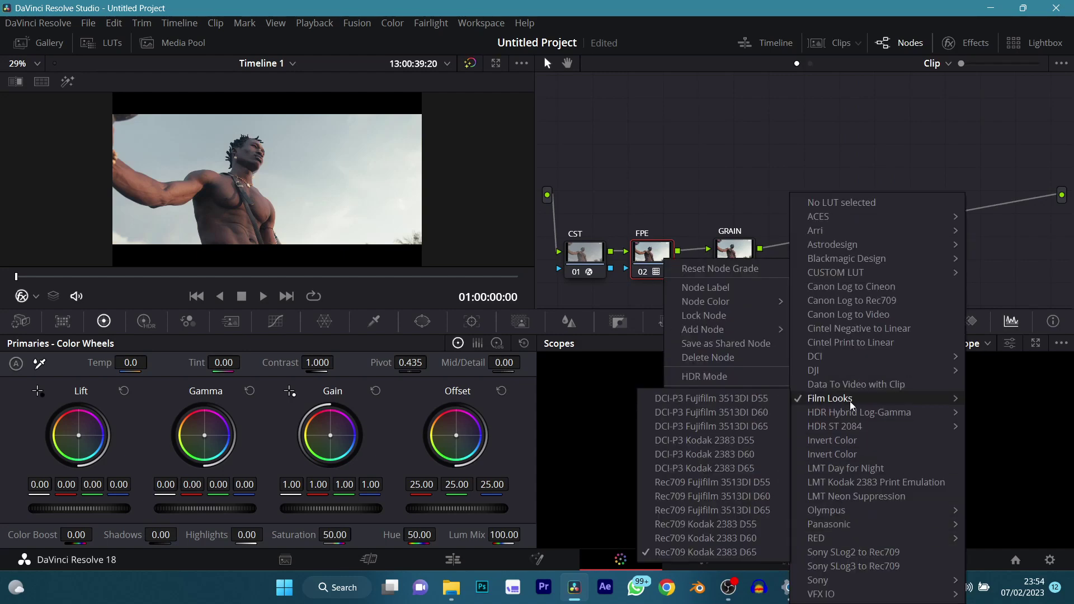
left_click(725, 526)
- Move the GRAIN node closer to FPE and insert a new serial node before CST, placed above the node row
left_click_drag(737, 256, 720, 257)
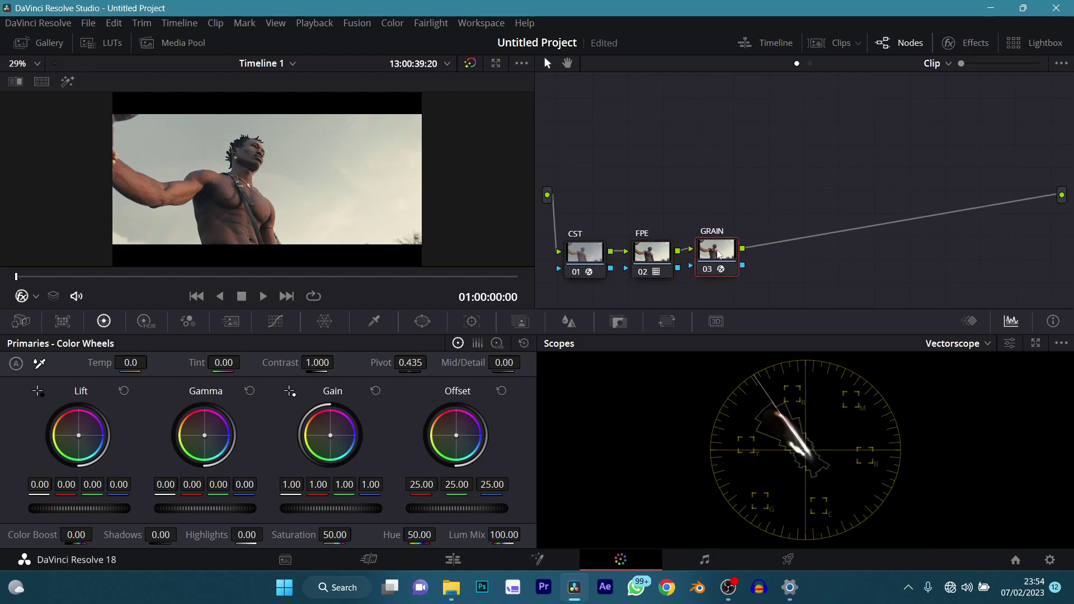
left_click(621, 249)
key("shift+s")
left_click_drag(600, 299, 740, 188)
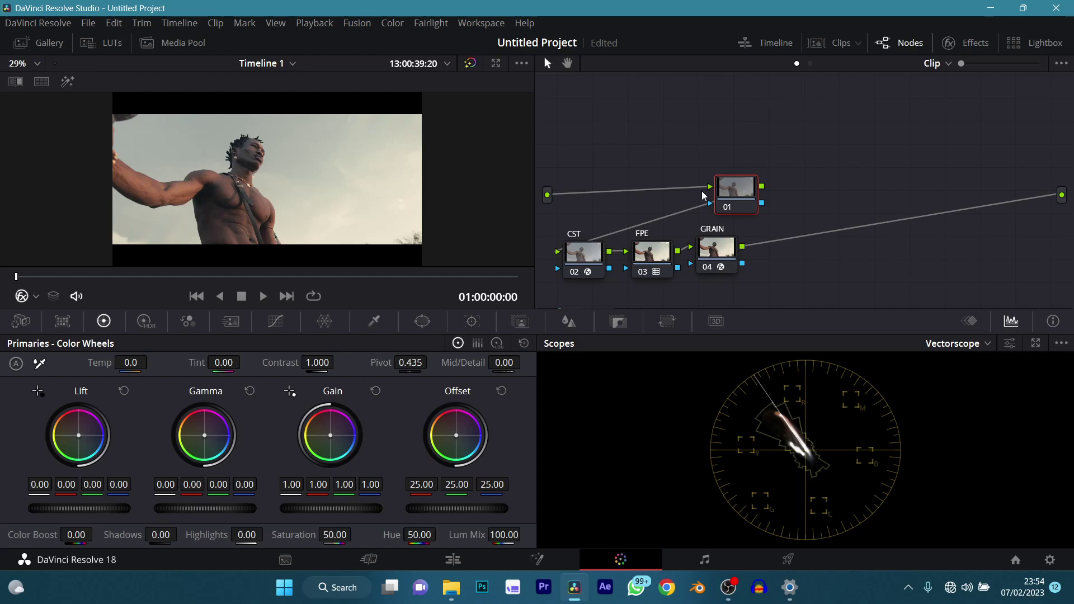
- Move the CST, FPE and GRAIN nodes together toward the middle of the node graph, below the new unlabeled node
left_click_drag(818, 248, 635, 274)
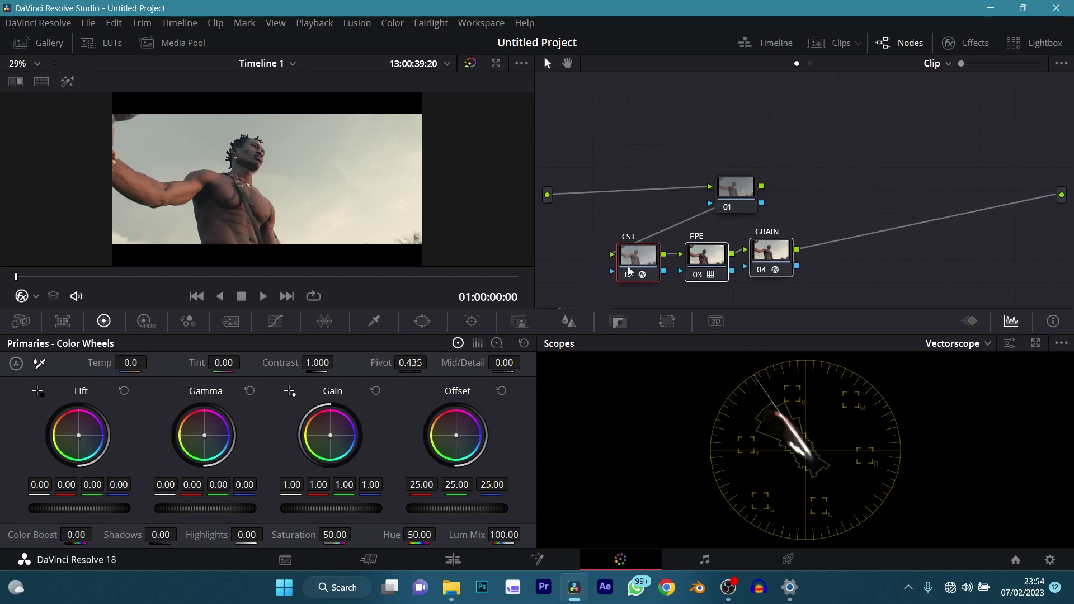
left_click(710, 258)
left_click(784, 256)
left_click_drag(790, 270, 770, 271)
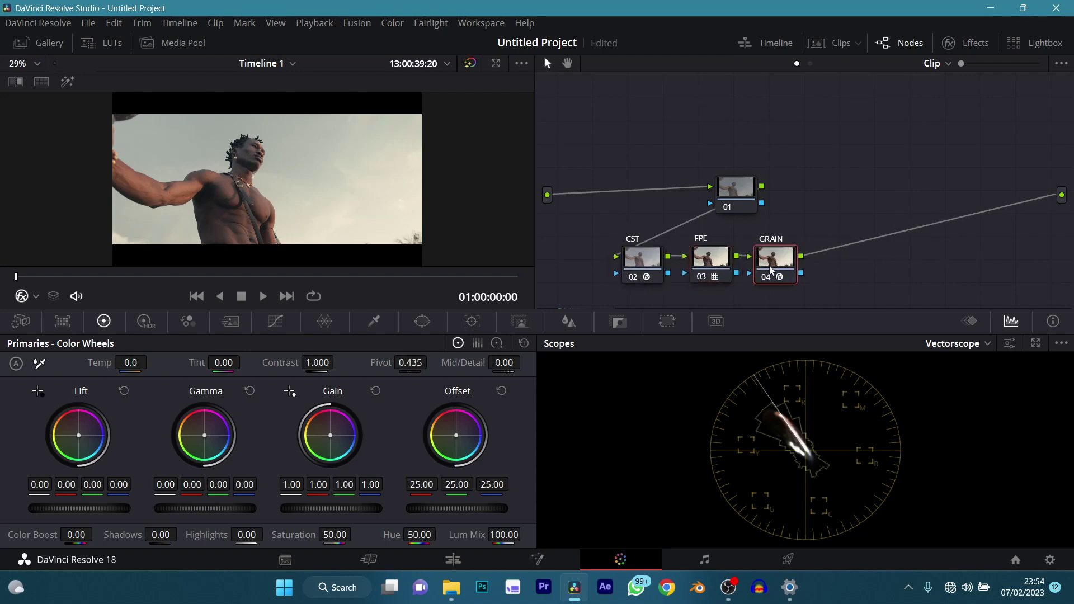
- Position the new node above GRAIN and label it SAT
left_click_drag(733, 185, 766, 181)
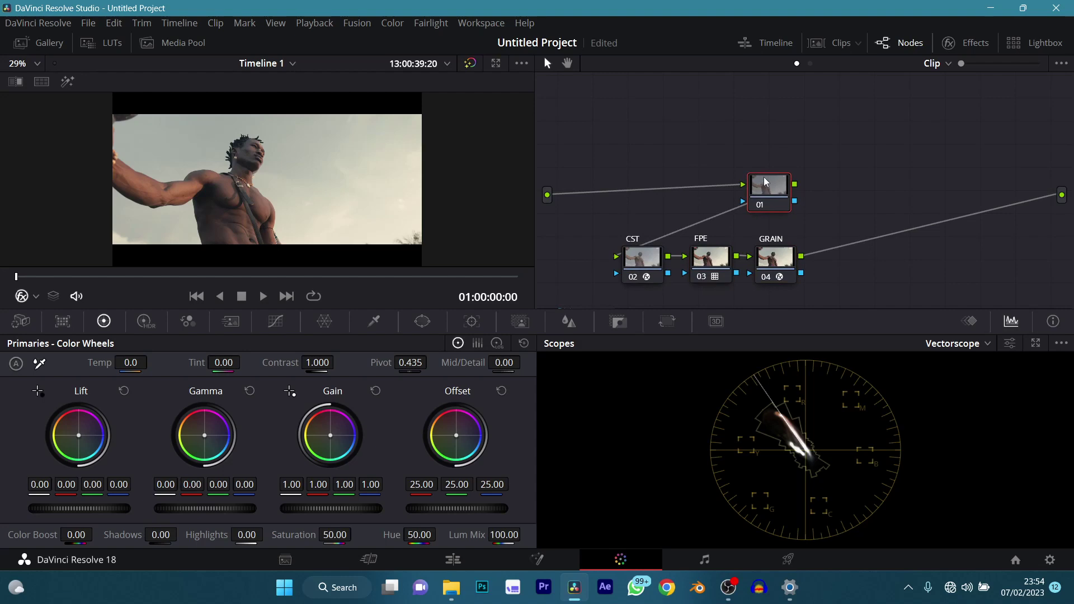
type("SAT")
key("Return")
- Try a saturation of 99.80 on the SAT node and undo it
left_click_drag(336, 537, 391, 537)
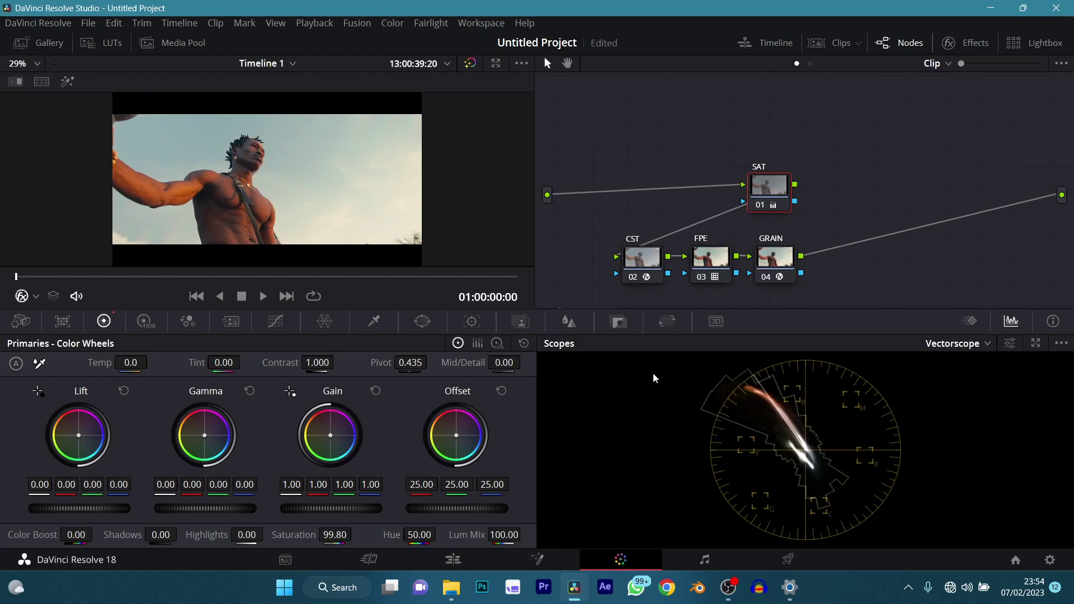
key("ctrl+z")
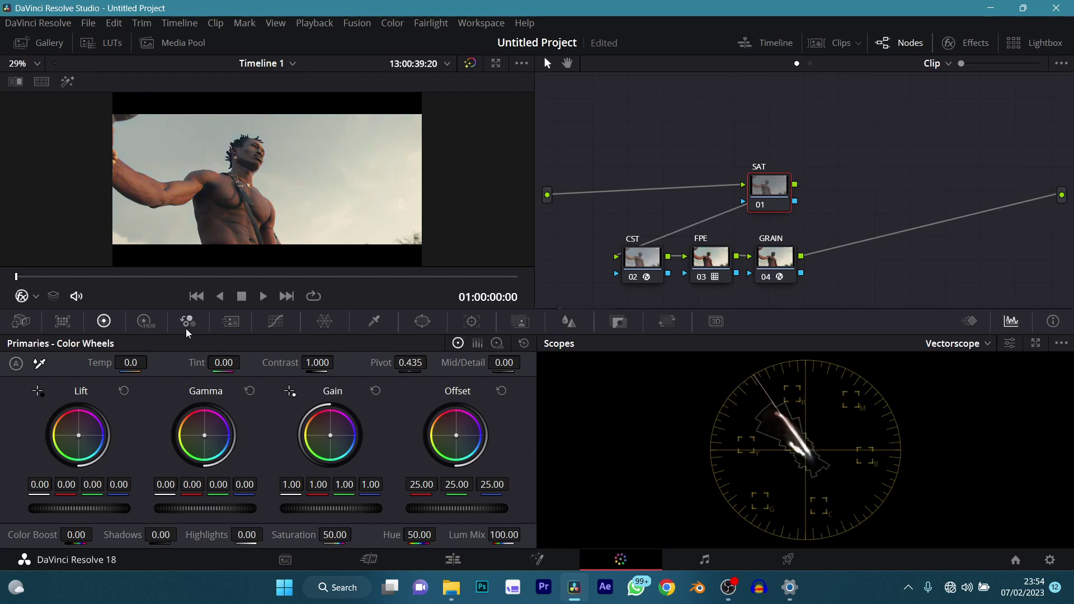
- In the SAT node's RGB Mixer, set red in Red Output, green in Green Output and blue in Blue Output to 2.00 each
left_click(181, 326)
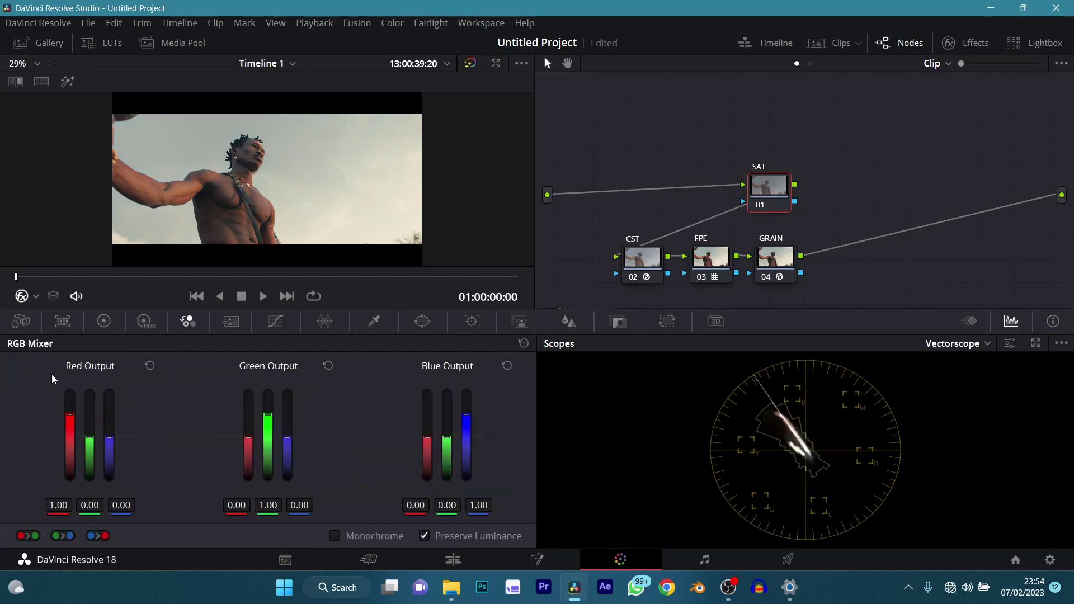
left_click_drag(70, 417, 70, 392)
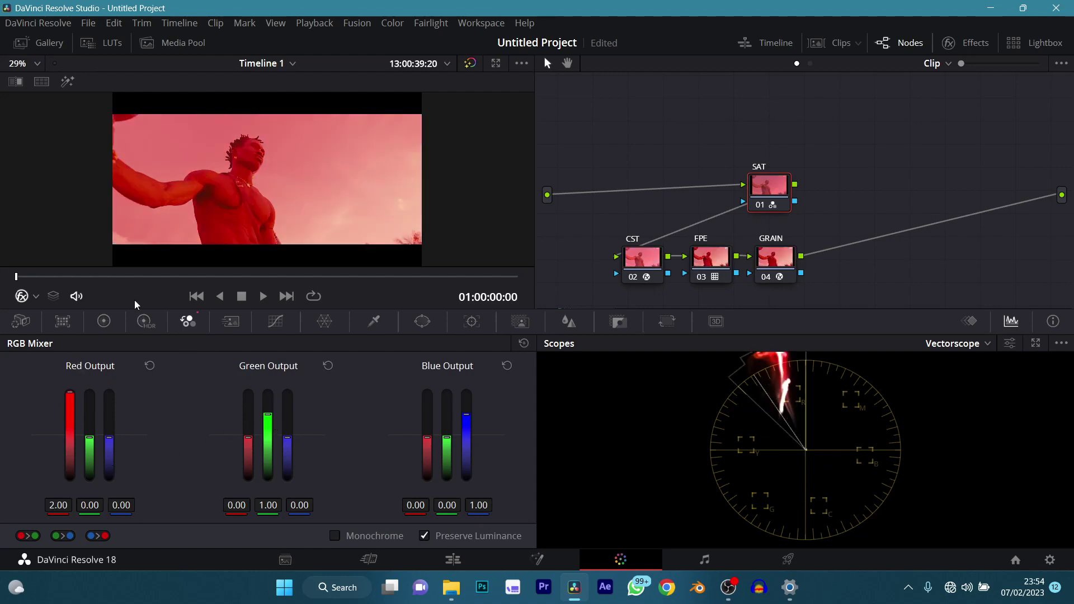
left_click_drag(268, 416, 268, 392)
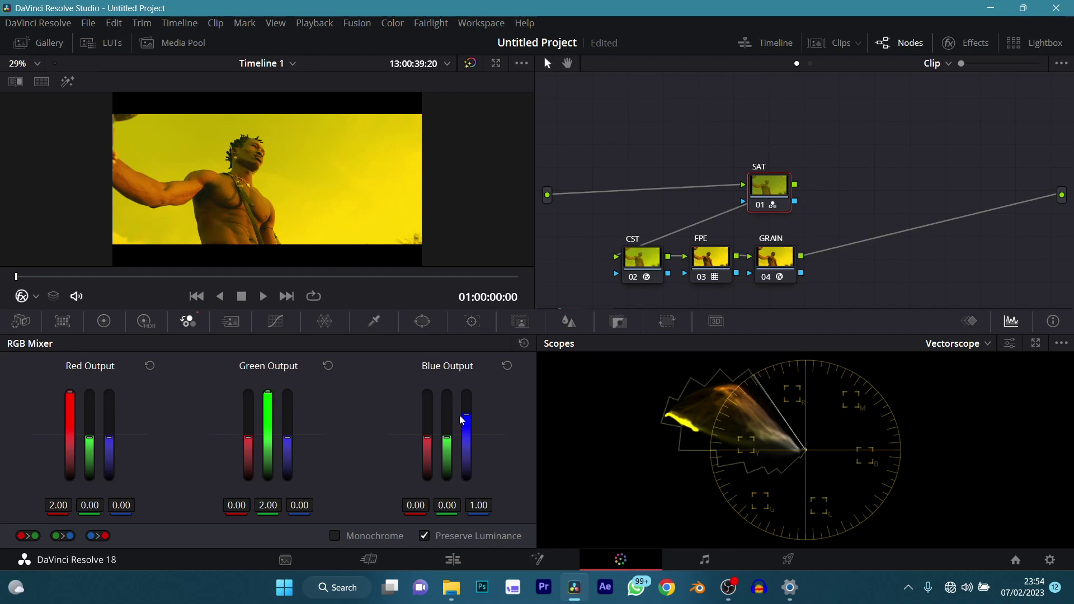
left_click_drag(468, 424, 467, 392)
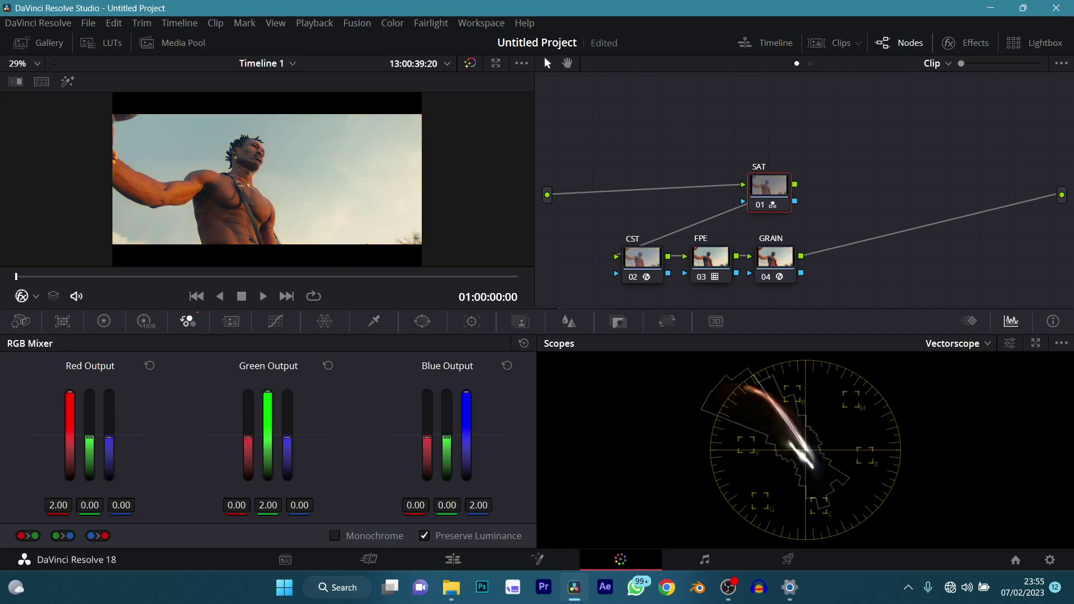
- Reduce the SAT node's Key Output gain to 0.765
left_click(603, 324)
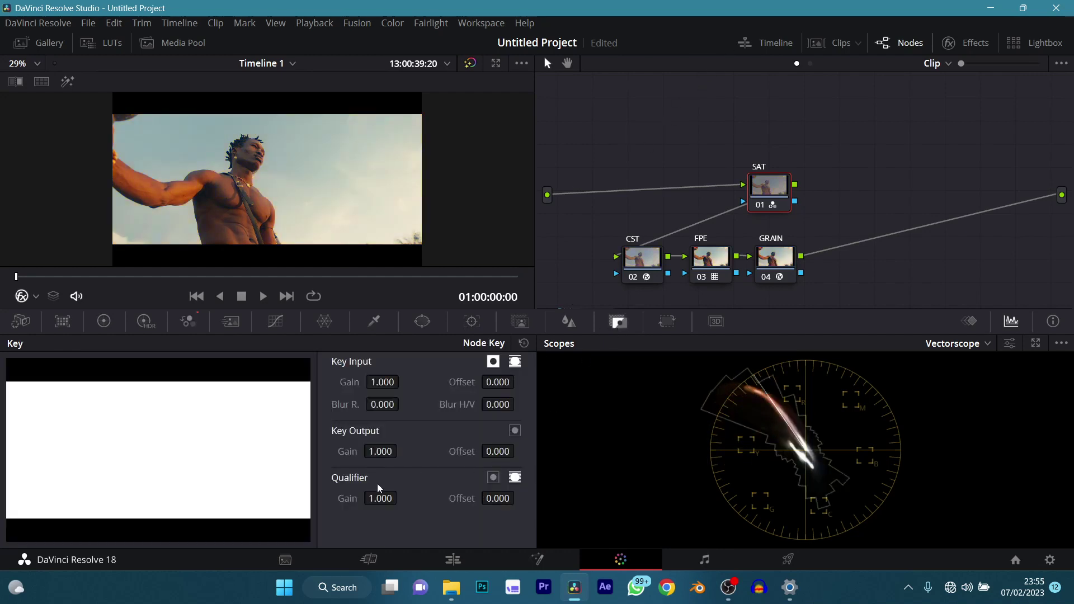
left_click_drag(381, 452, 244, 436)
left_click_drag(394, 458, 385, 459)
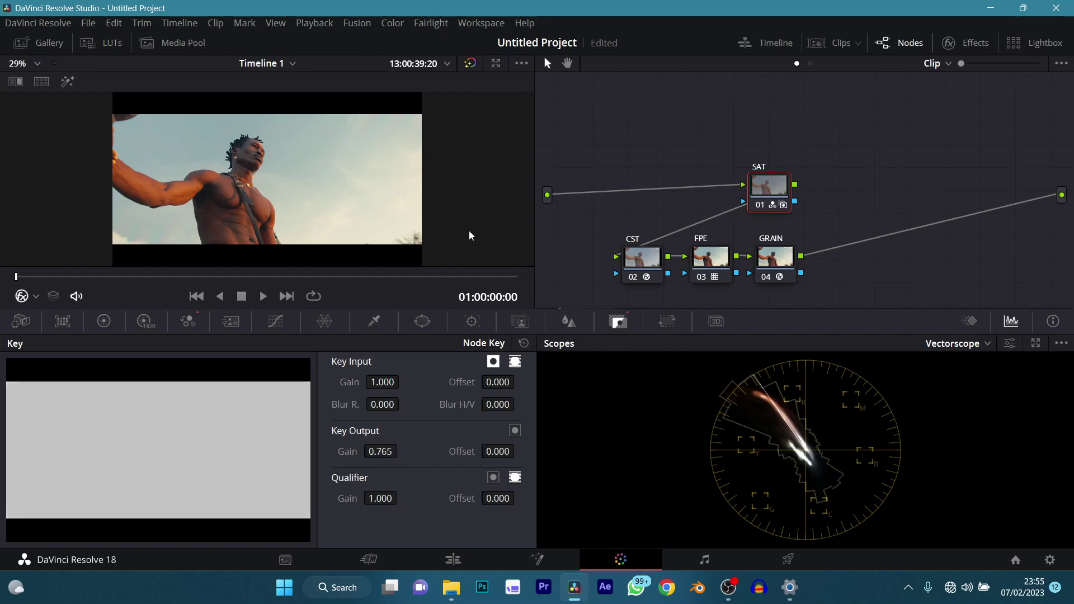
- Insert a serial node before SAT, place it near the graph's source input and label it PRIM
key("shift+s")
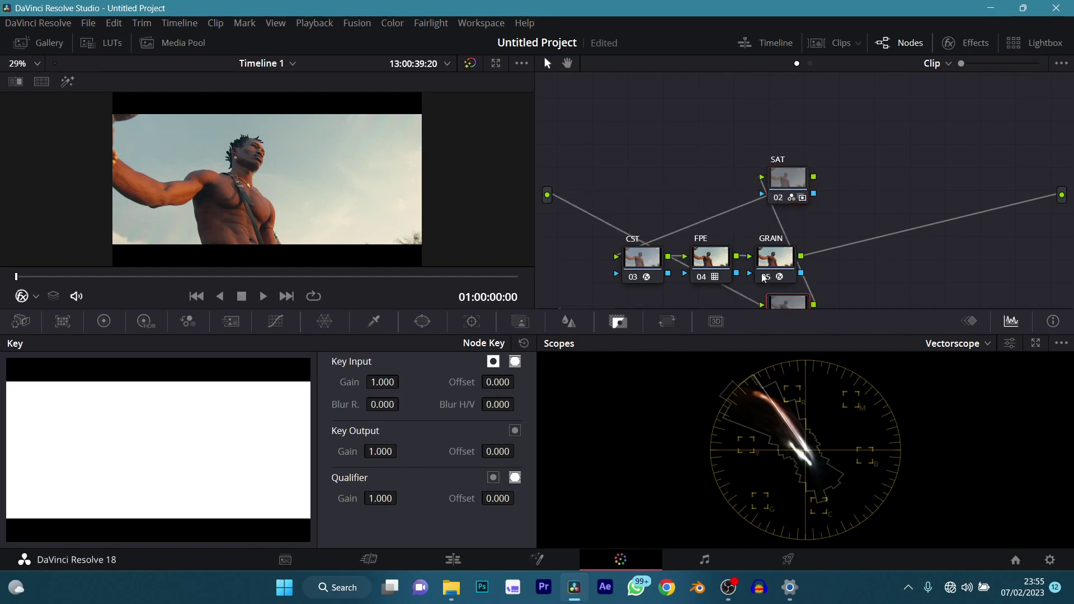
left_click_drag(761, 288, 590, 149)
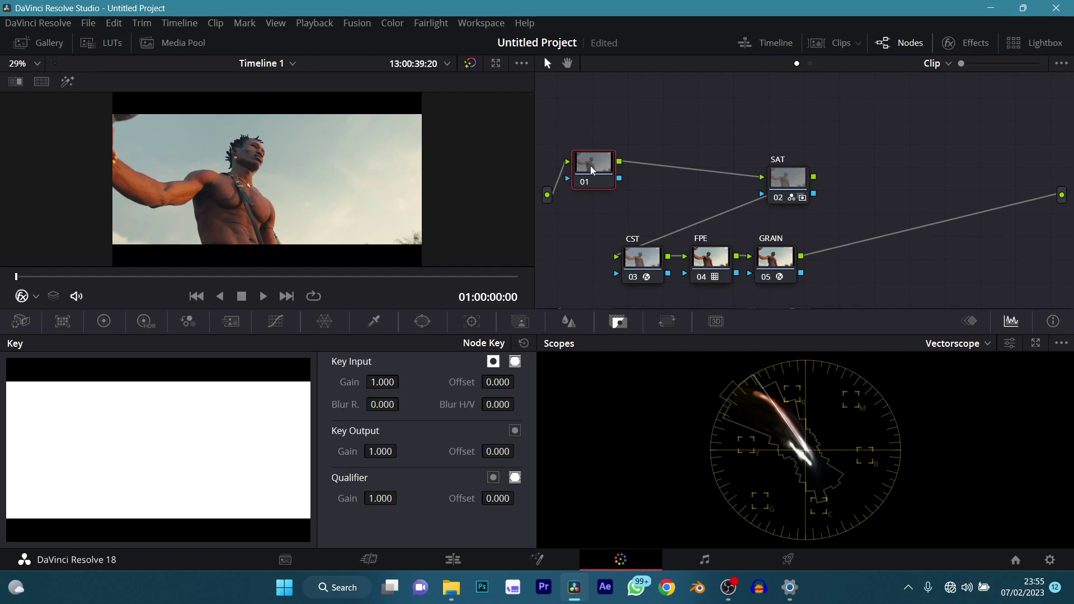
left_click_drag(594, 169, 586, 173)
type("PRIM")
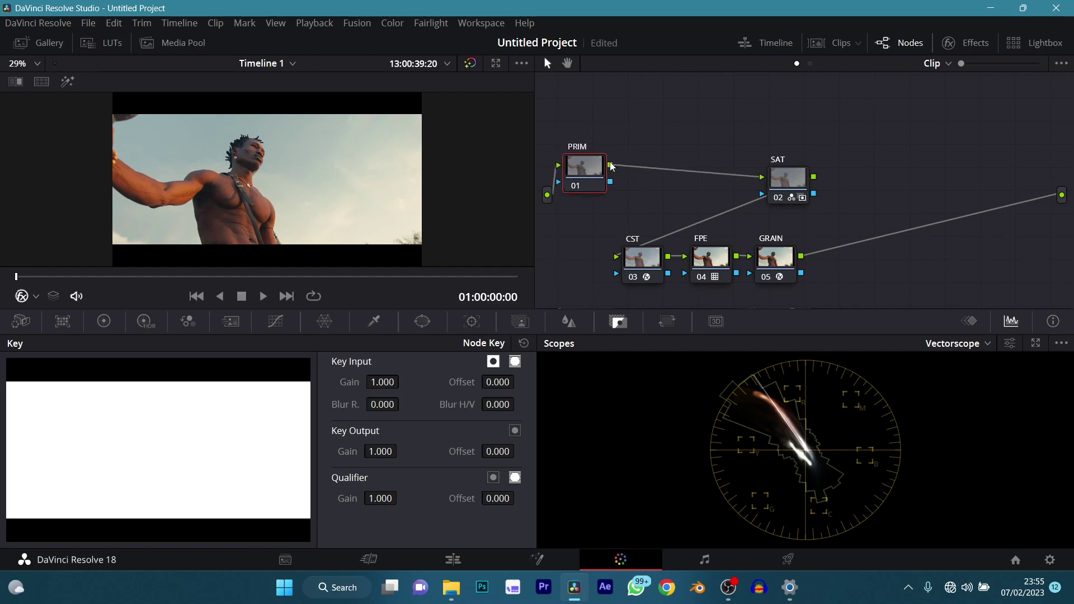
key("Return")
- Add a serial node after PRIM and label it CURVES
key("alt+s")
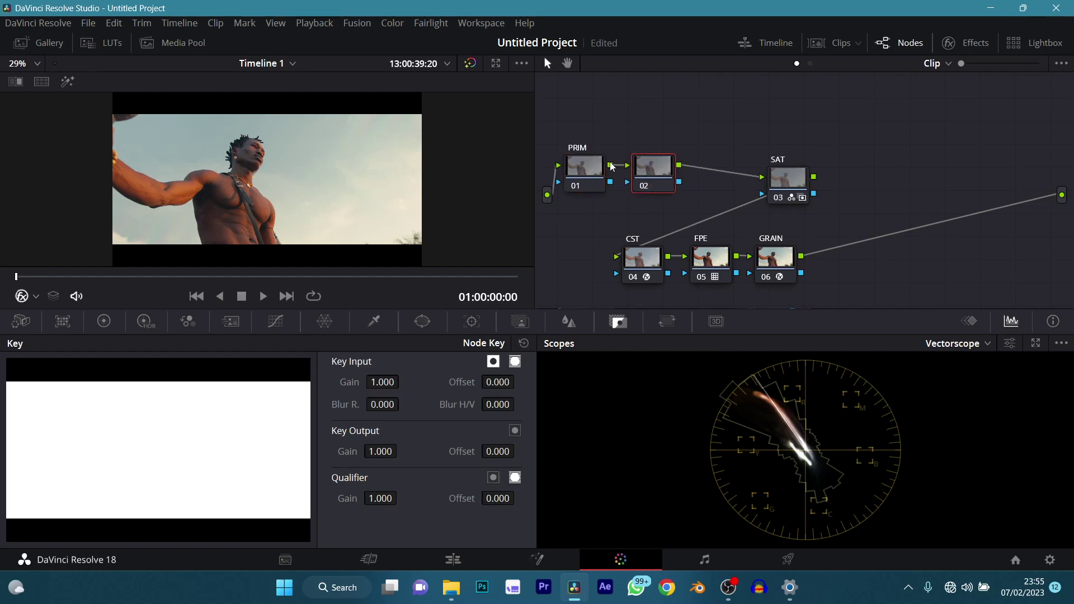
type("CURVES")
key("Return")
- Show the primary color wheels for the PRIM node and switch the scopes to Waveform
left_click_drag(583, 168, 581, 165)
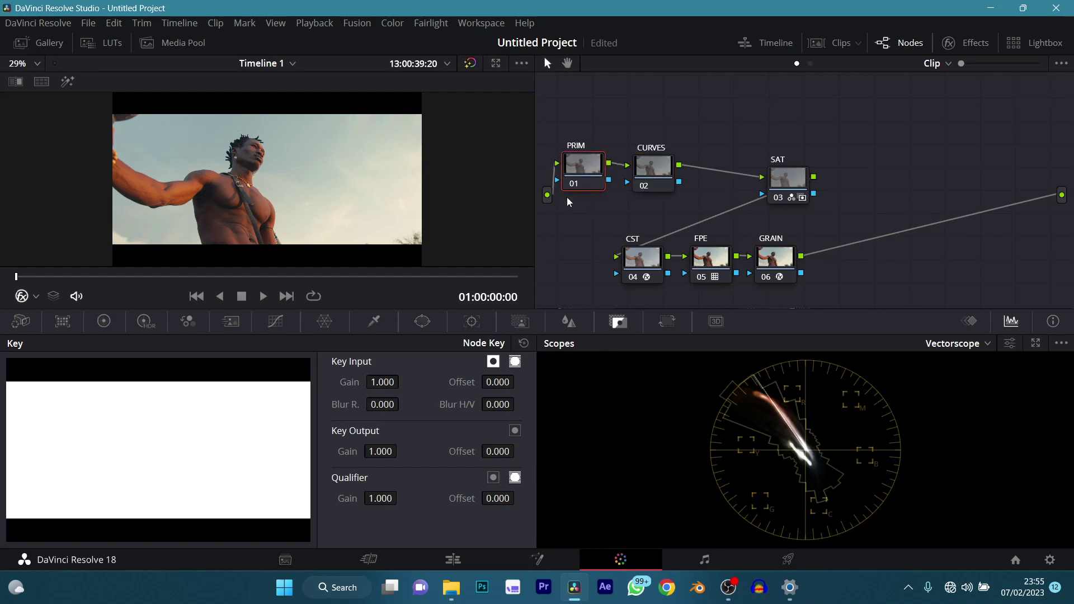
left_click(105, 328)
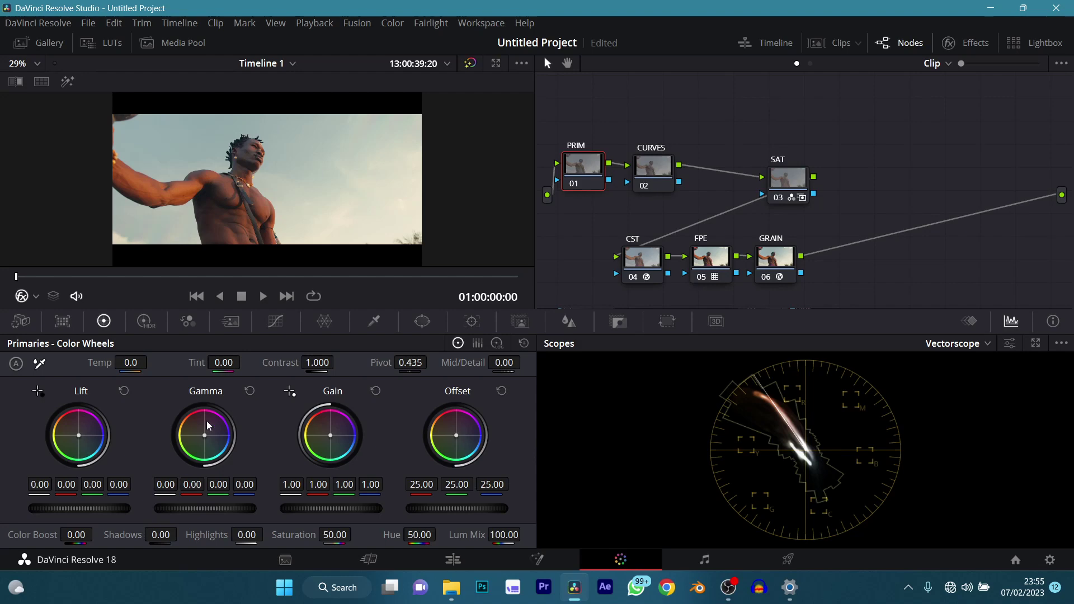
left_click(954, 344)
left_click(950, 380)
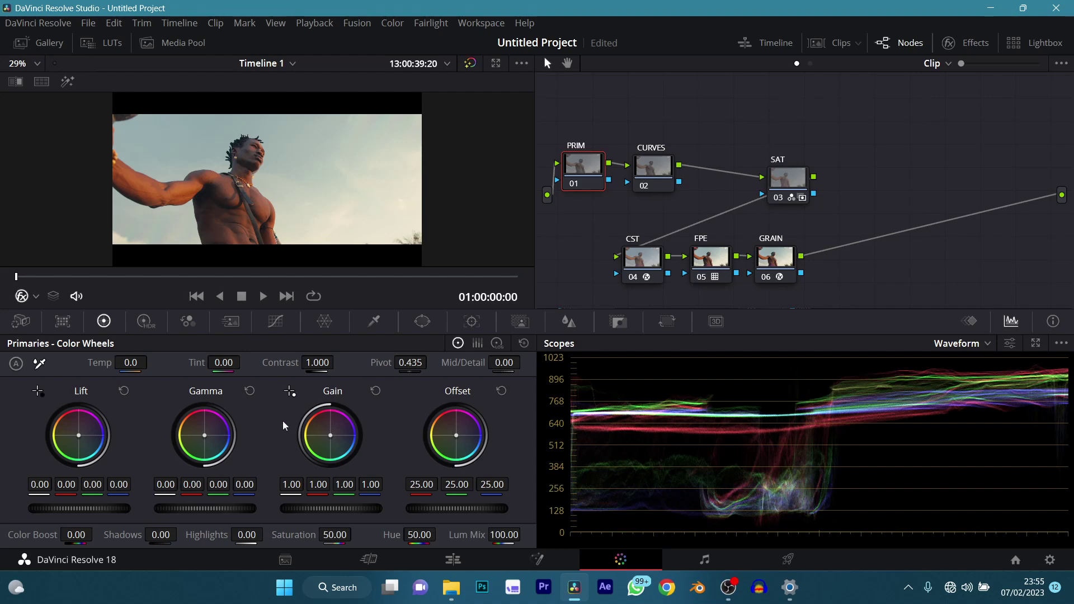
- On the PRIM node, set contrast to 1.090, lift to -0.02, gamma to 0.01, offset to 25.25 and gain to 1.01
left_click_drag(323, 361, 347, 361)
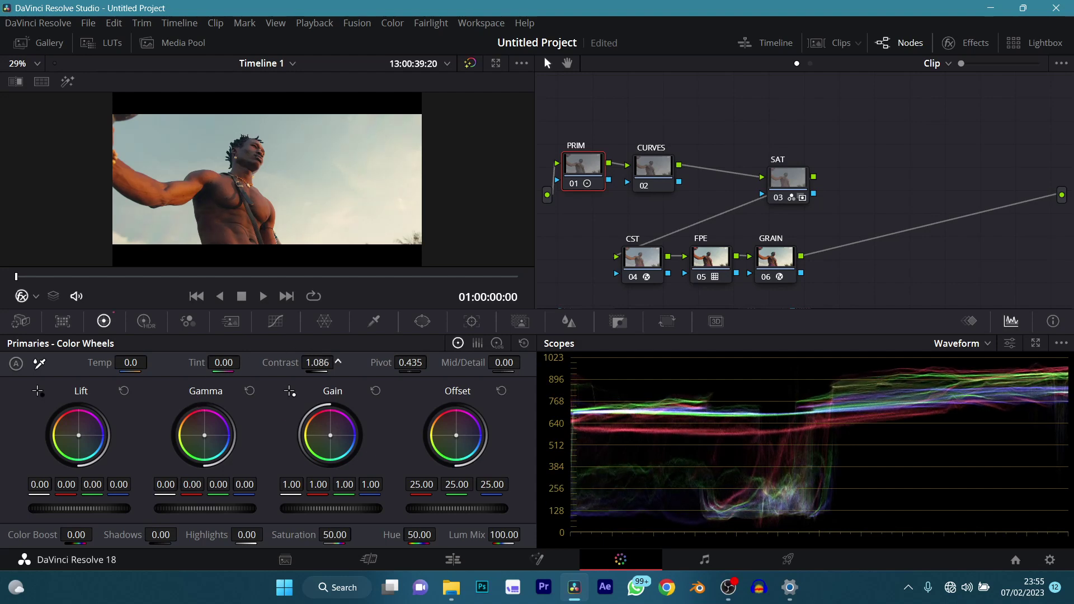
left_click_drag(120, 512, 113, 512)
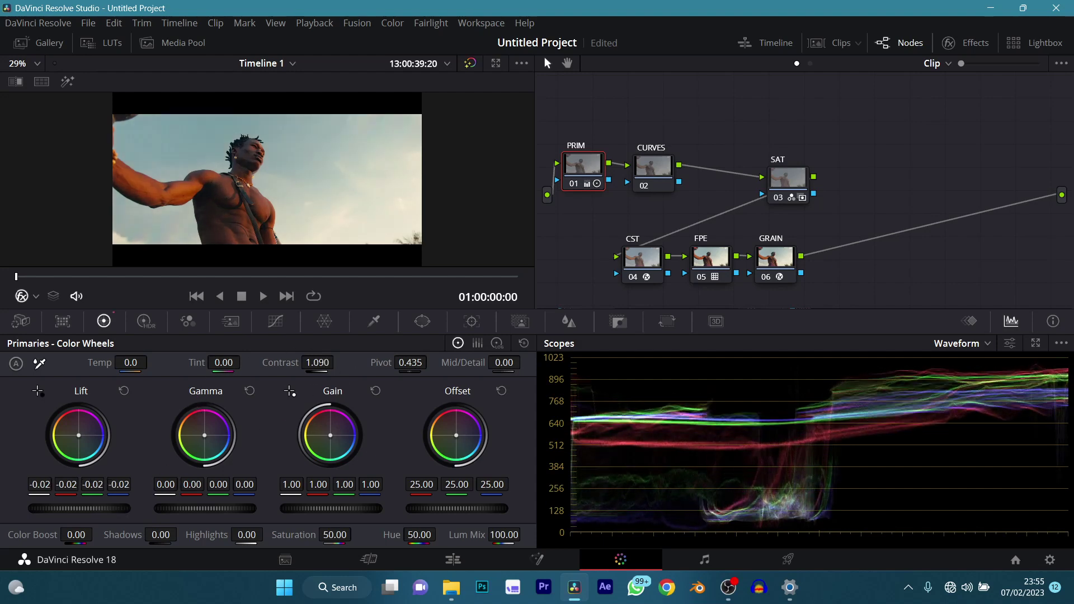
left_click_drag(201, 510, 207, 512)
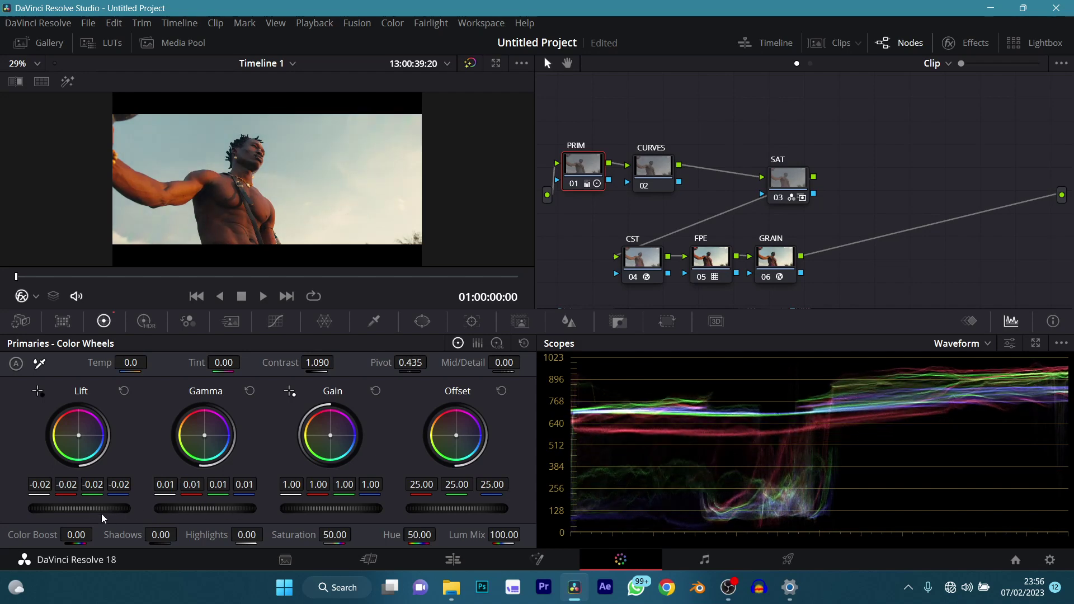
left_click_drag(109, 516, 107, 516)
left_click_drag(203, 509, 206, 509)
left_click_drag(447, 512, 458, 507)
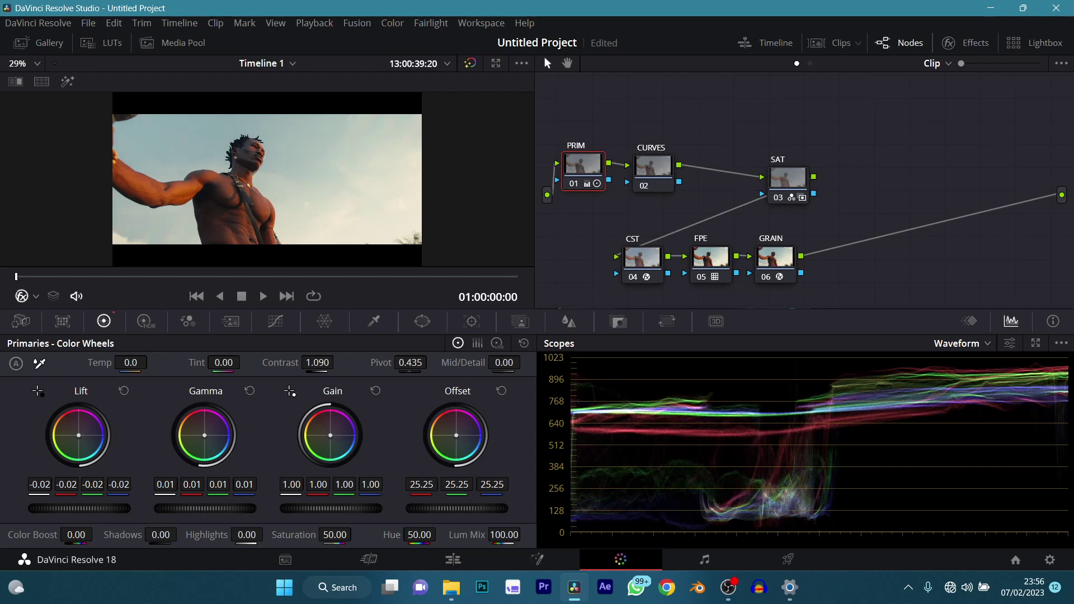
left_click_drag(339, 512, 344, 512)
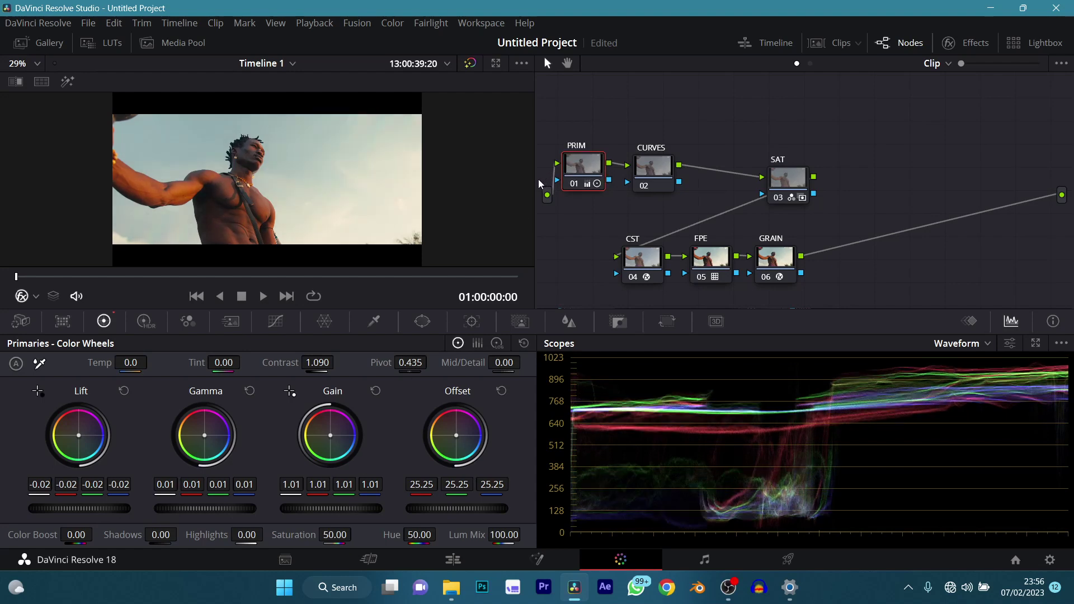
- Open the custom curves for the CURVES node, link all channels and add the default anchor points
left_click(653, 167)
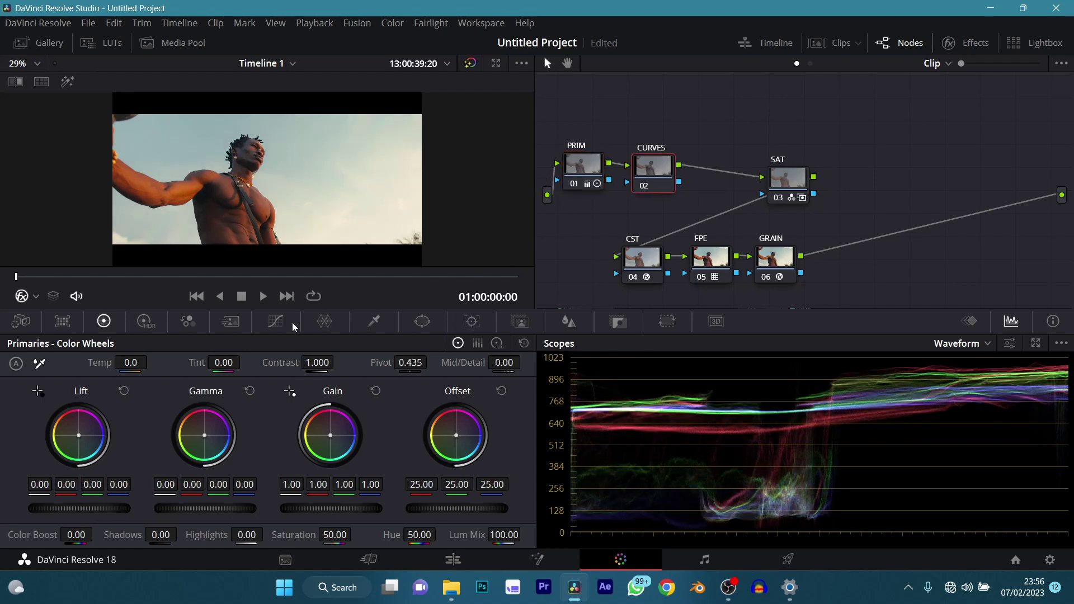
left_click(275, 321)
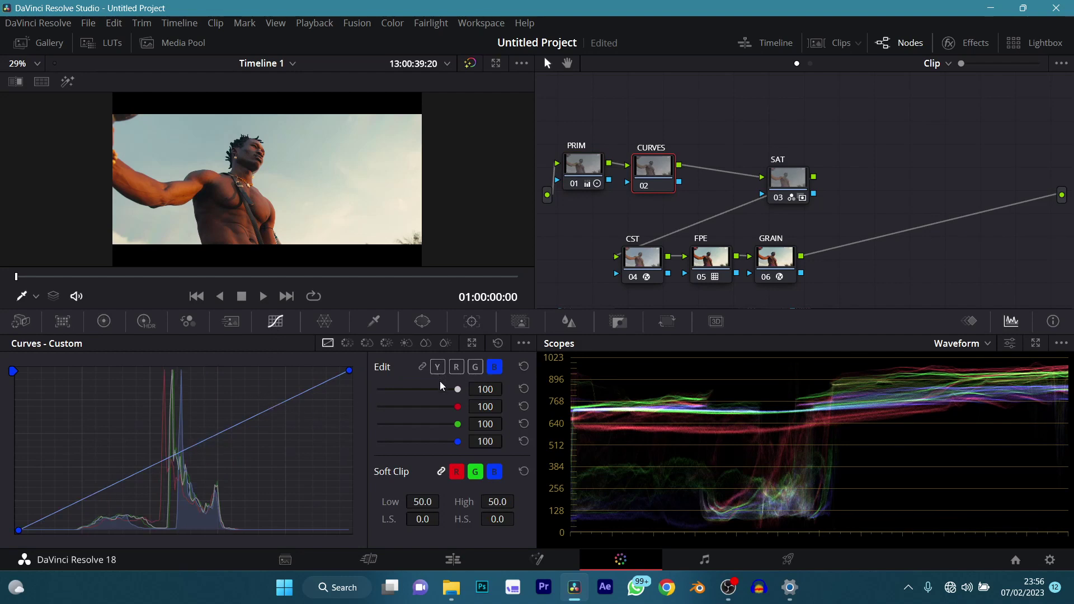
left_click(424, 368)
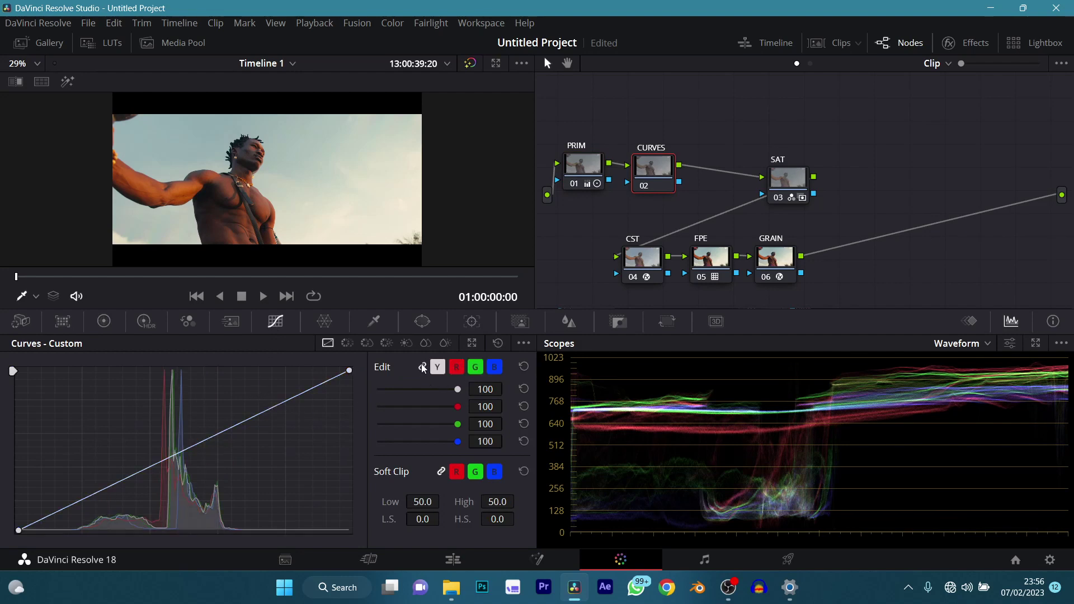
left_click(524, 343)
left_click(562, 447)
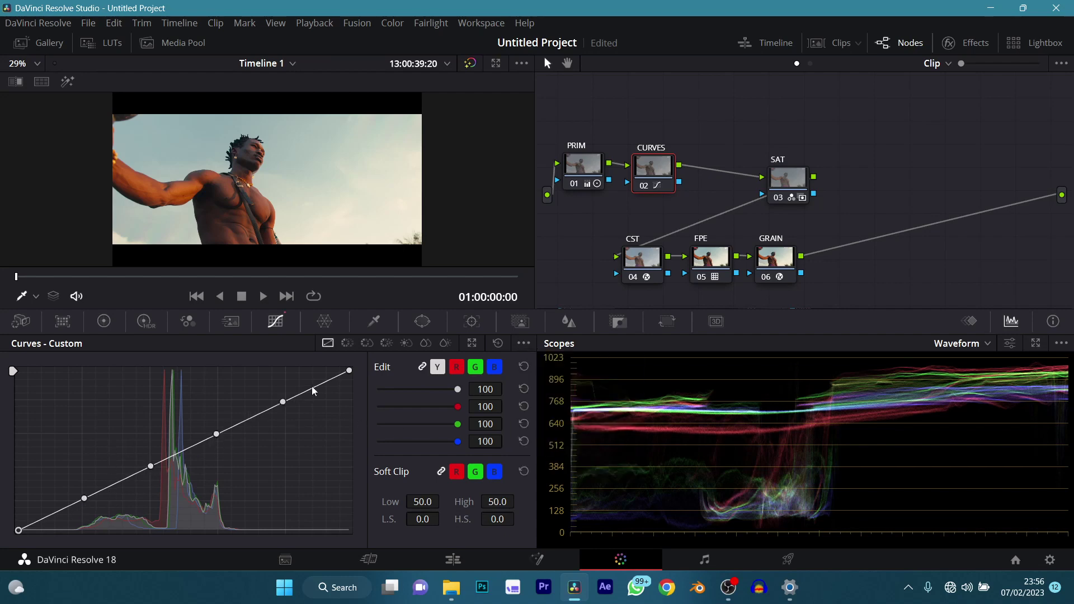
- Unlink the channels and slightly lower the luma curve's shadow anchor and its two upper anchors
left_click(423, 367)
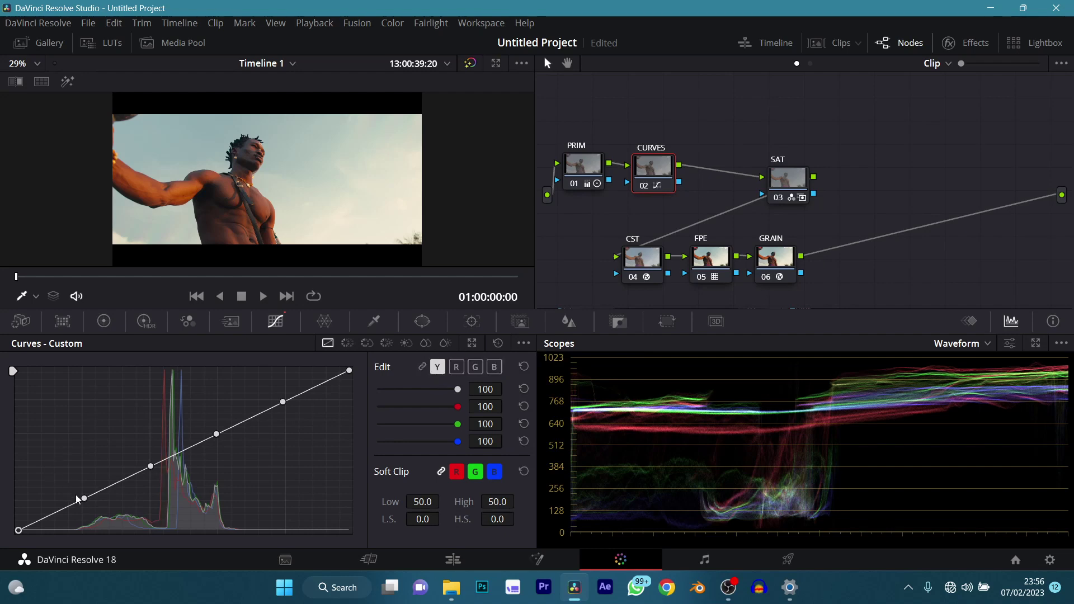
left_click_drag(85, 499, 84, 501)
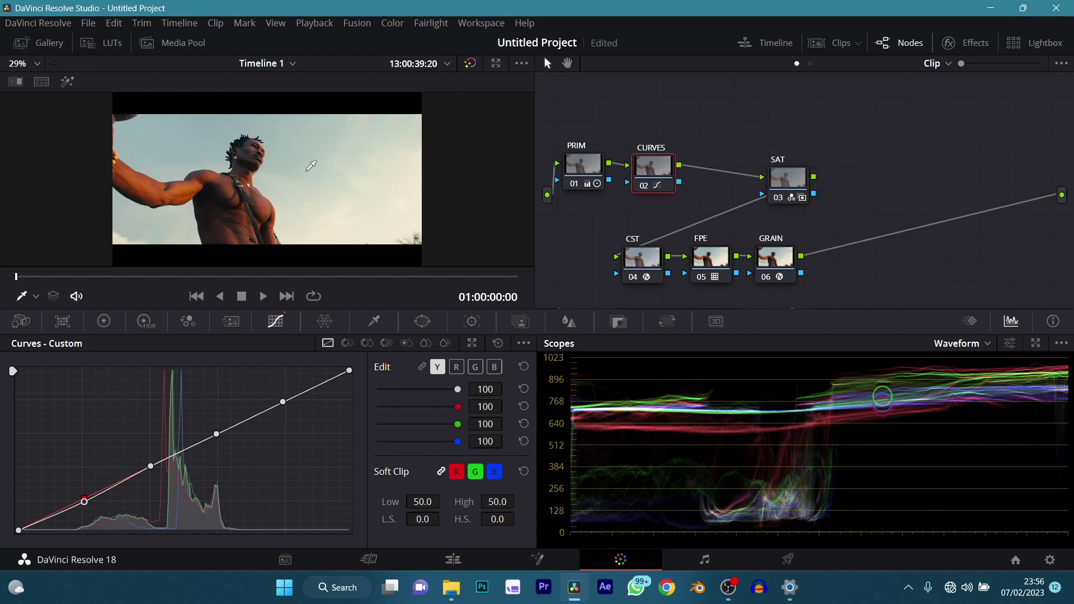
key("ctrl+s")
left_click_drag(217, 435, 221, 444)
left_click_drag(281, 401, 285, 411)
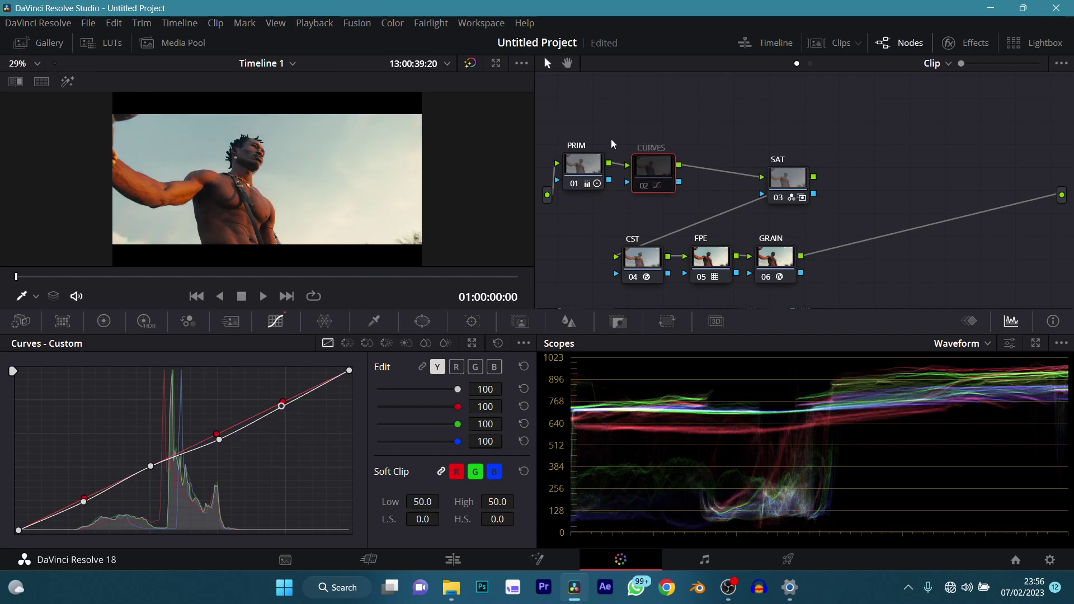
- On the blue channel curve, raise the black point slightly and adjust the lowest anchor in the shadows
left_click(494, 367)
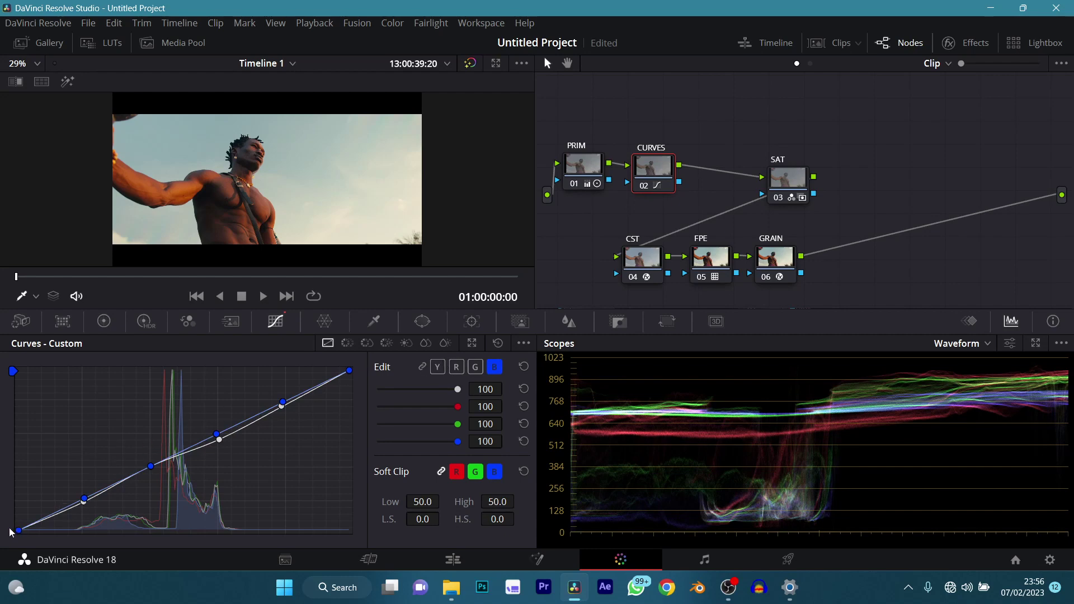
left_click_drag(14, 531, 14, 527)
left_click_drag(84, 498, 82, 502)
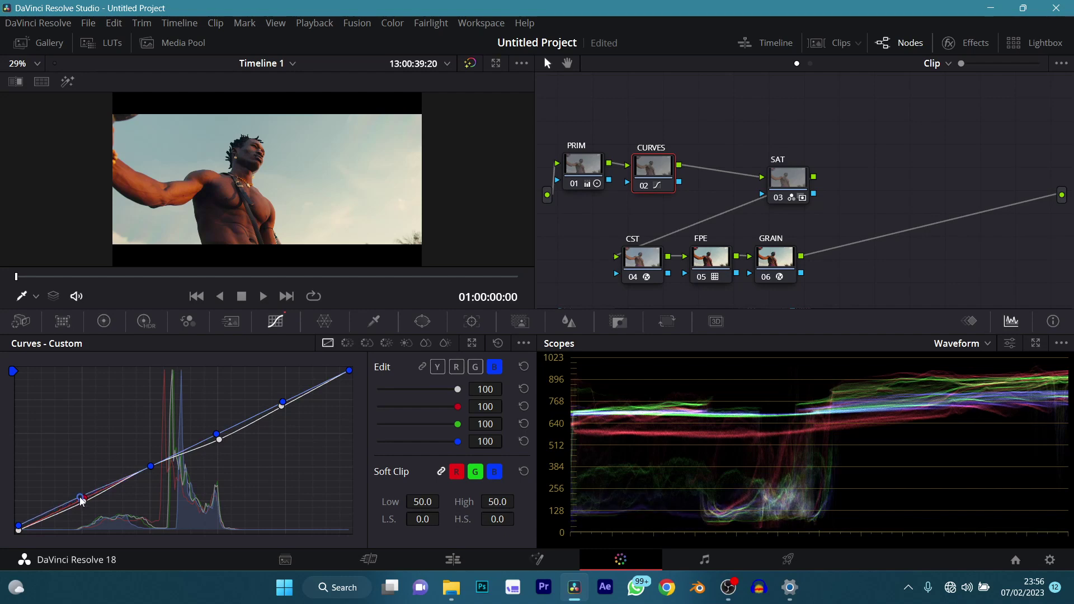
- Check the custom curves of the PRIM and CURVES nodes against each other, ending on PRIM
left_click(582, 162)
left_click(445, 371)
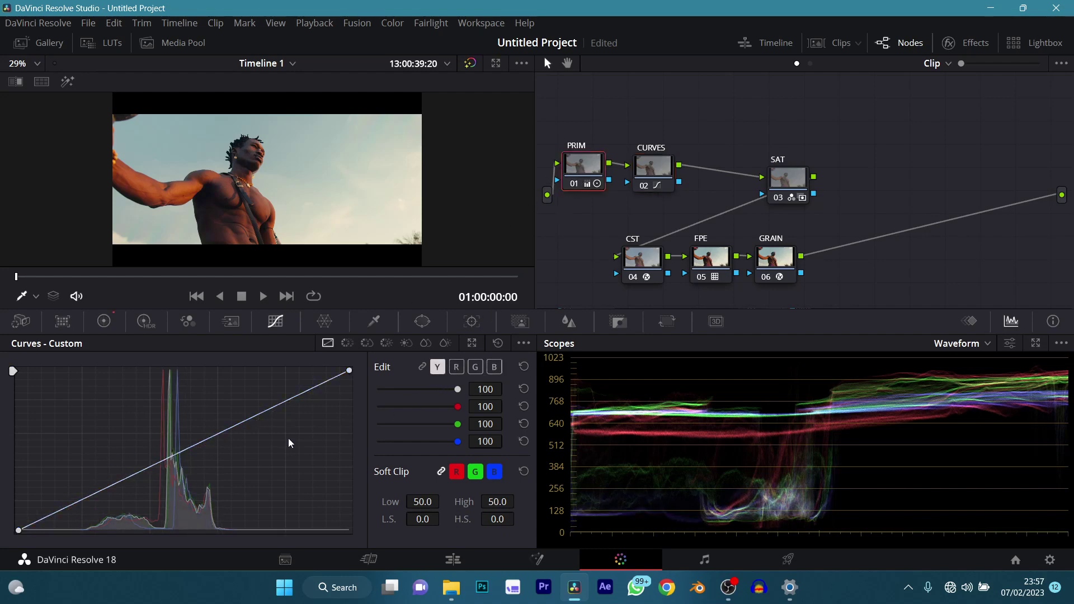
left_click(649, 186)
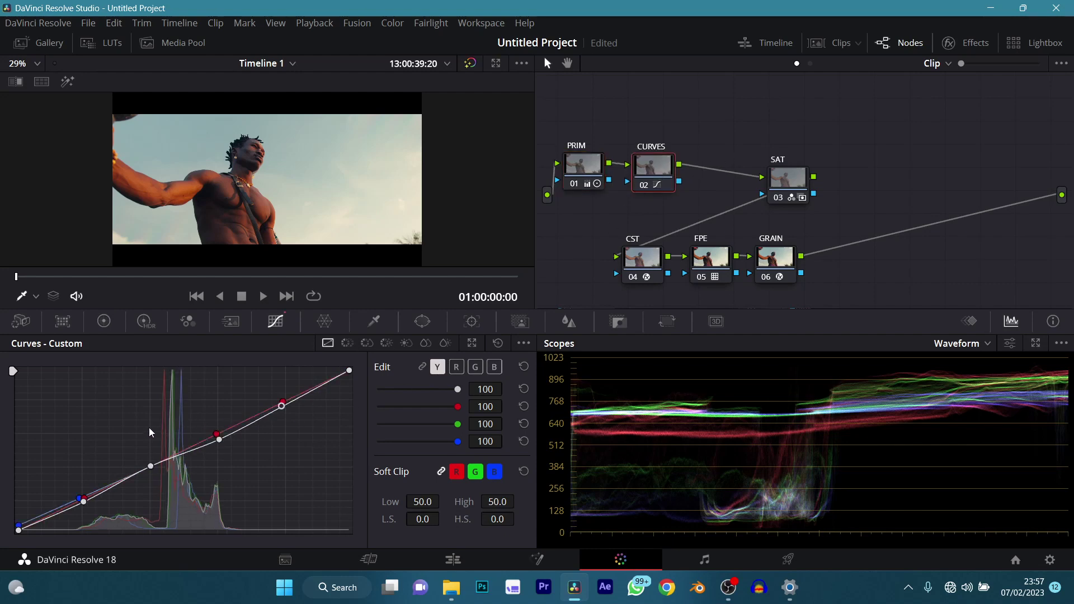
left_click_drag(18, 527, 18, 525)
left_click(590, 168)
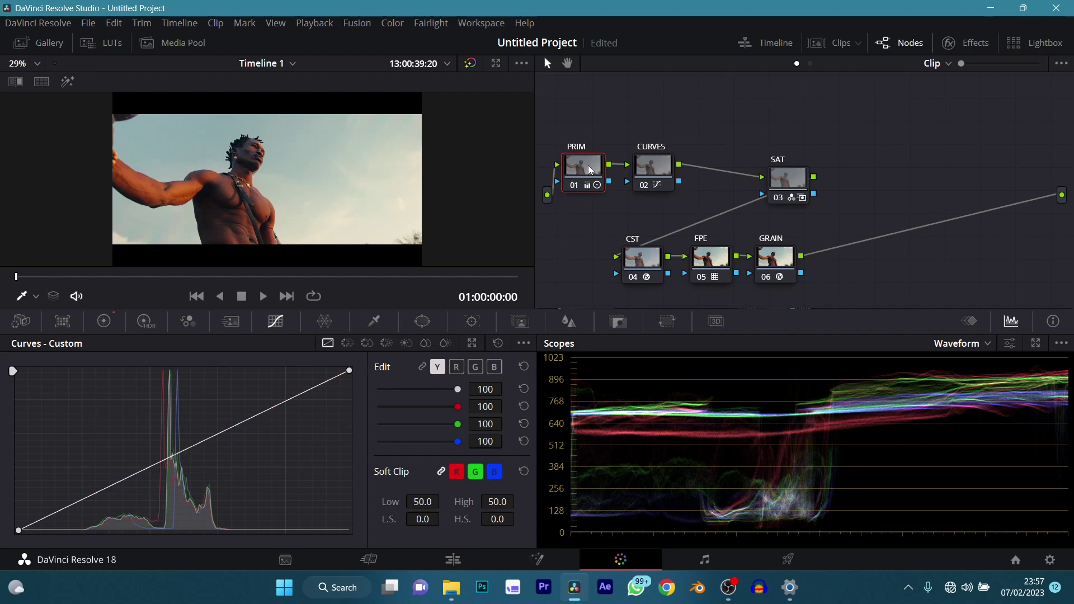
- Compare the image with the CURVES node switched off and on
left_click(648, 165)
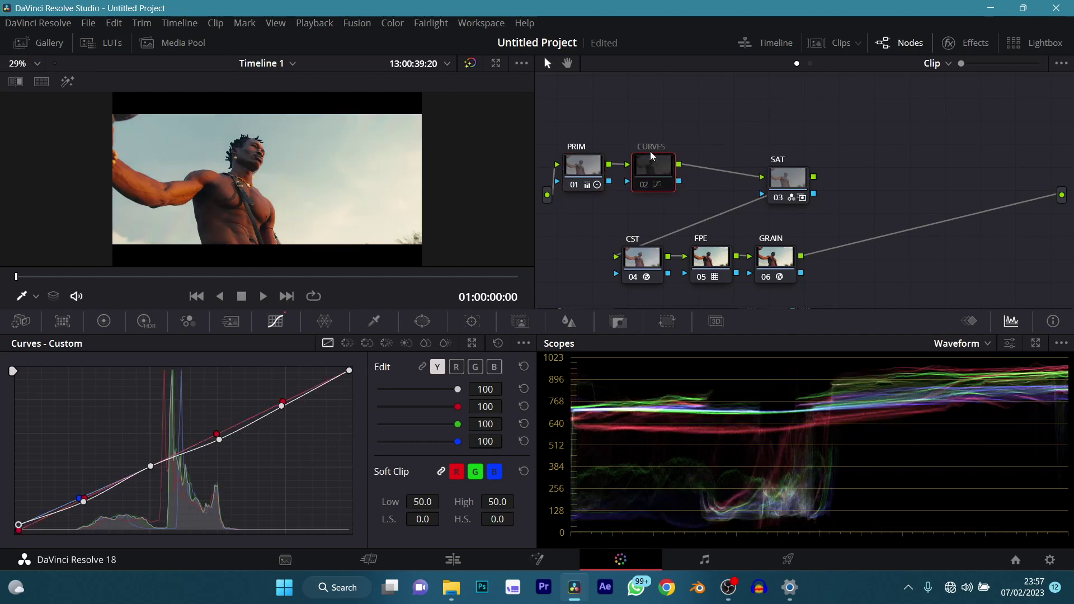
key("ctrl+d")
key("ctrl+d")
key("ctrl+d")
key("ctrl+d")
key("ctrl+d")
key("ctrl+d")
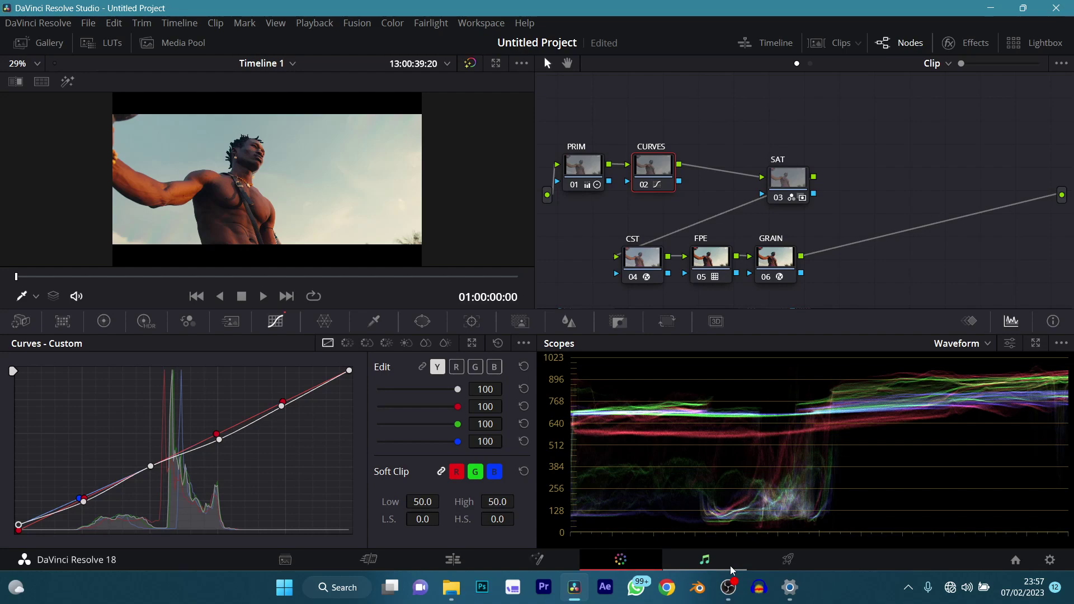
left_click(727, 587)
left_click(728, 589)
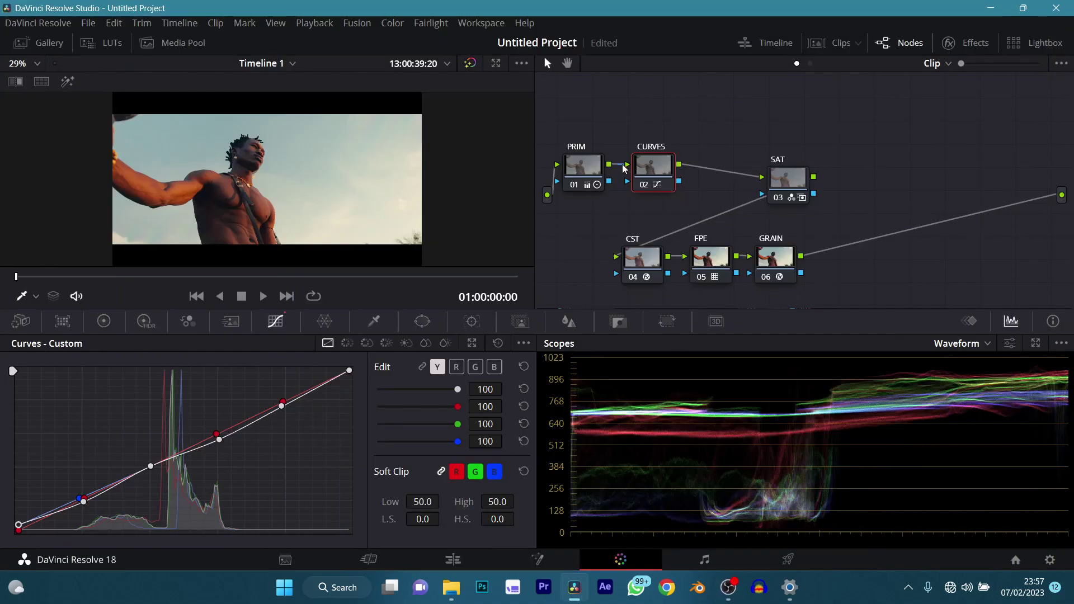
- Move PRIM and CURVES closer together, and add a serial node labelled HUE POP after CURVES
left_click(587, 165)
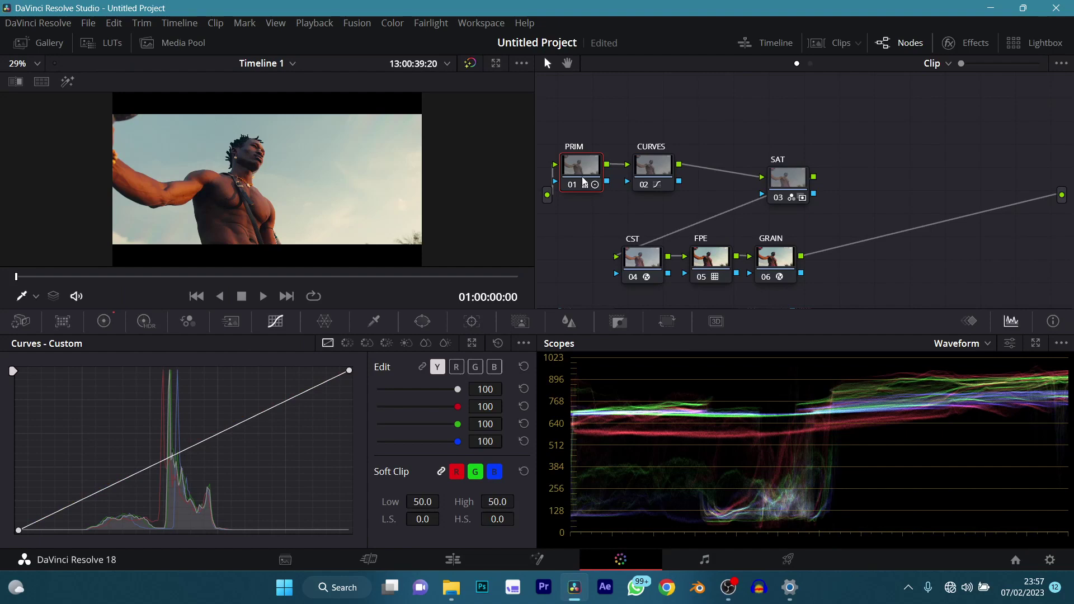
left_click_drag(652, 171, 641, 170)
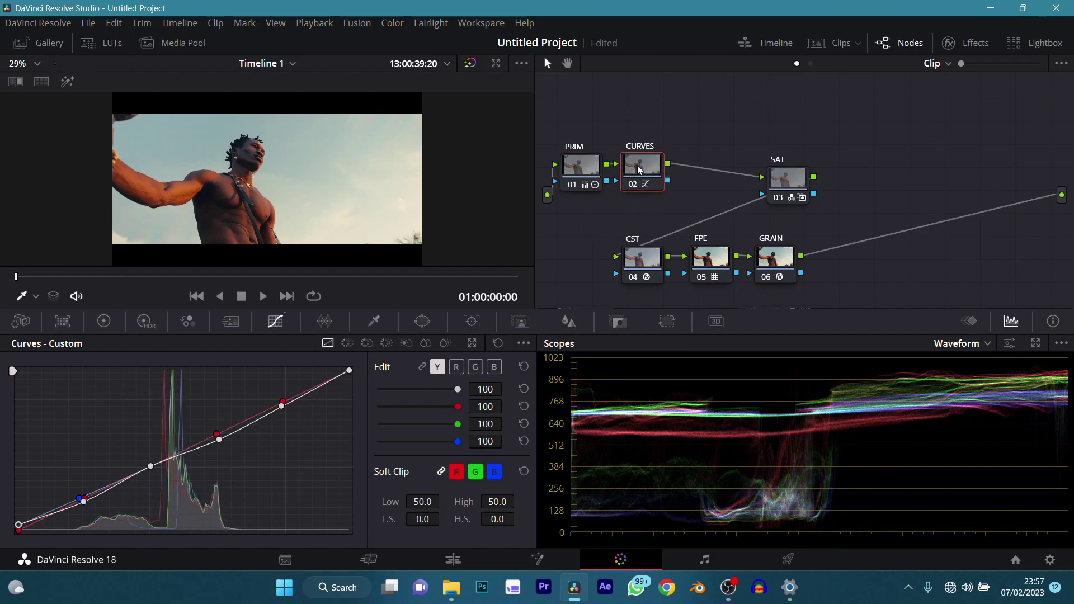
key("alt+s")
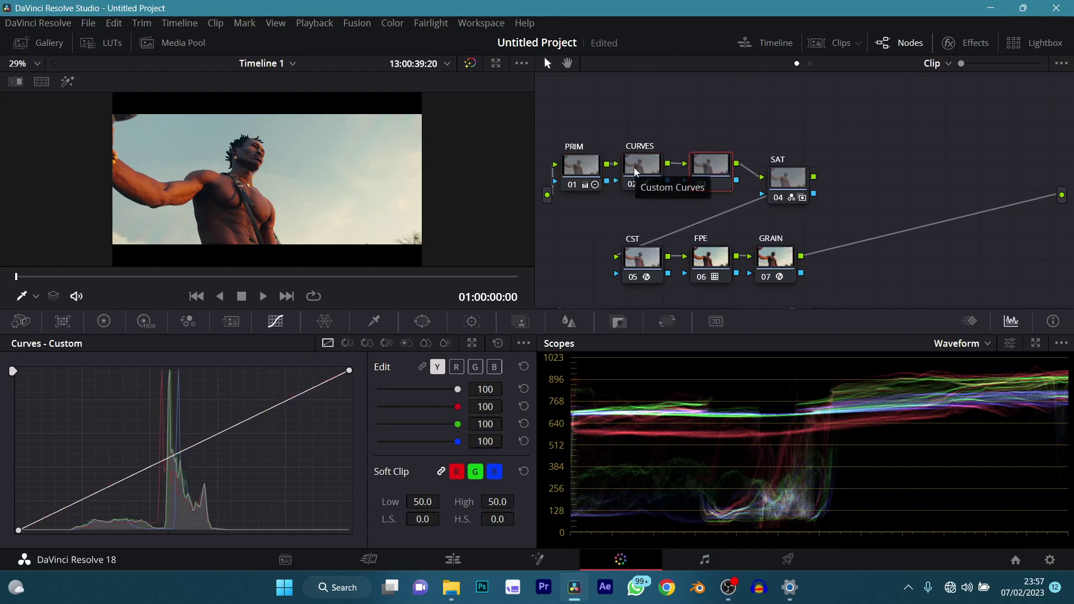
type("HUE POP")
key("Return")
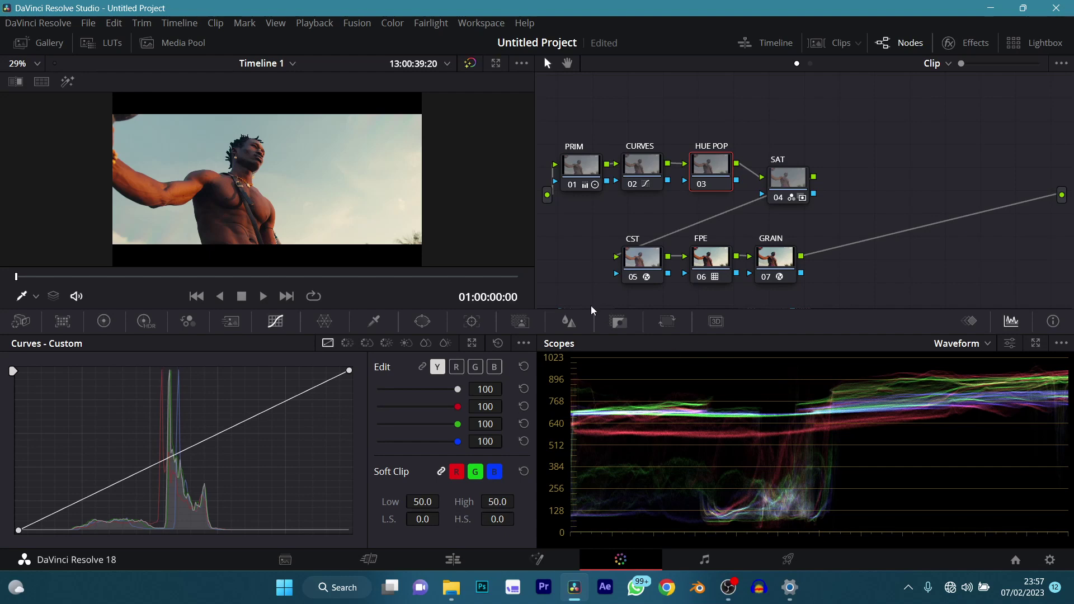
- Sample the sky with the HSL qualifier on HUE POP, highlight the selection, and add two more sky areas to it
left_click(374, 321)
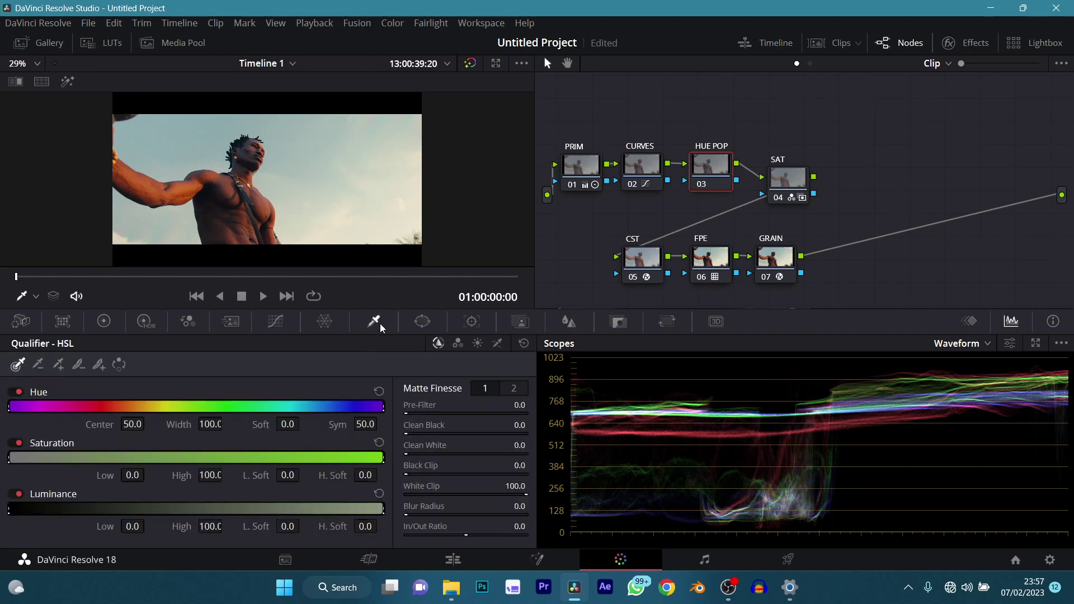
left_click(314, 138)
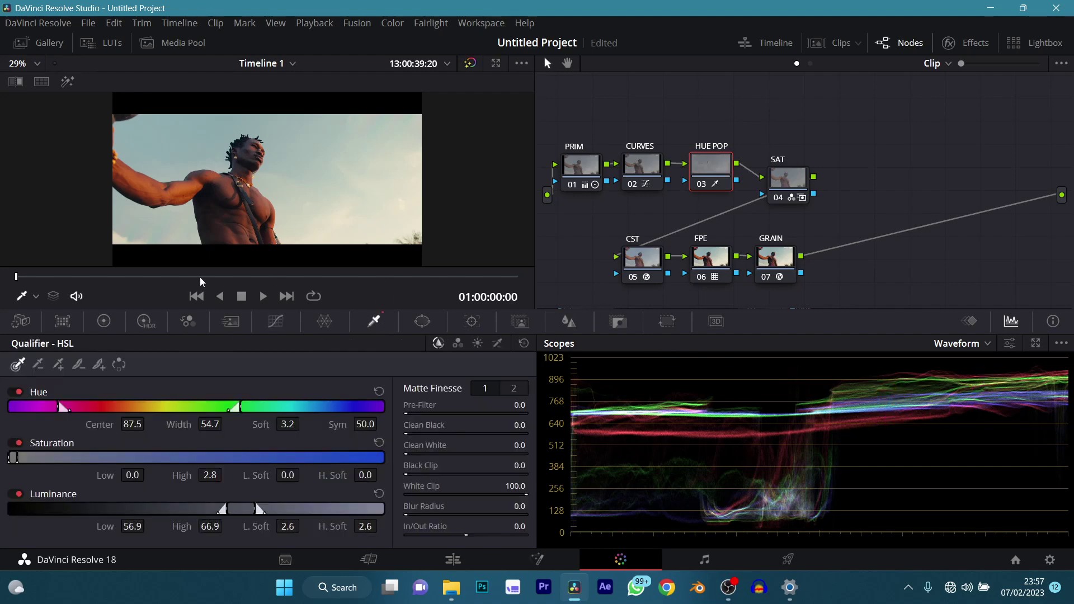
key("shift+h")
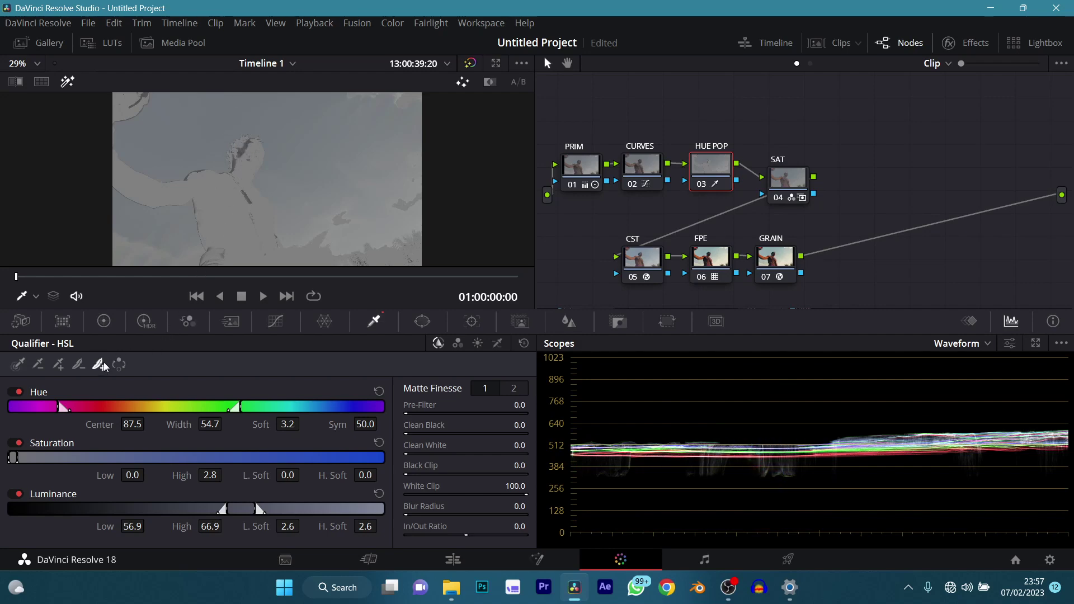
left_click(58, 364)
left_click(290, 126)
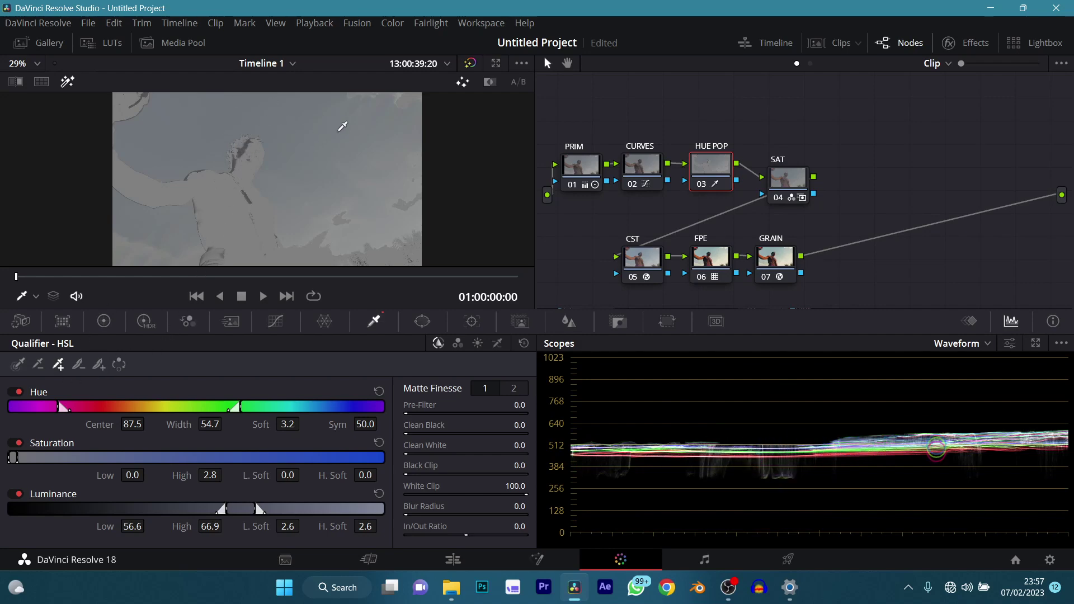
left_click(338, 167)
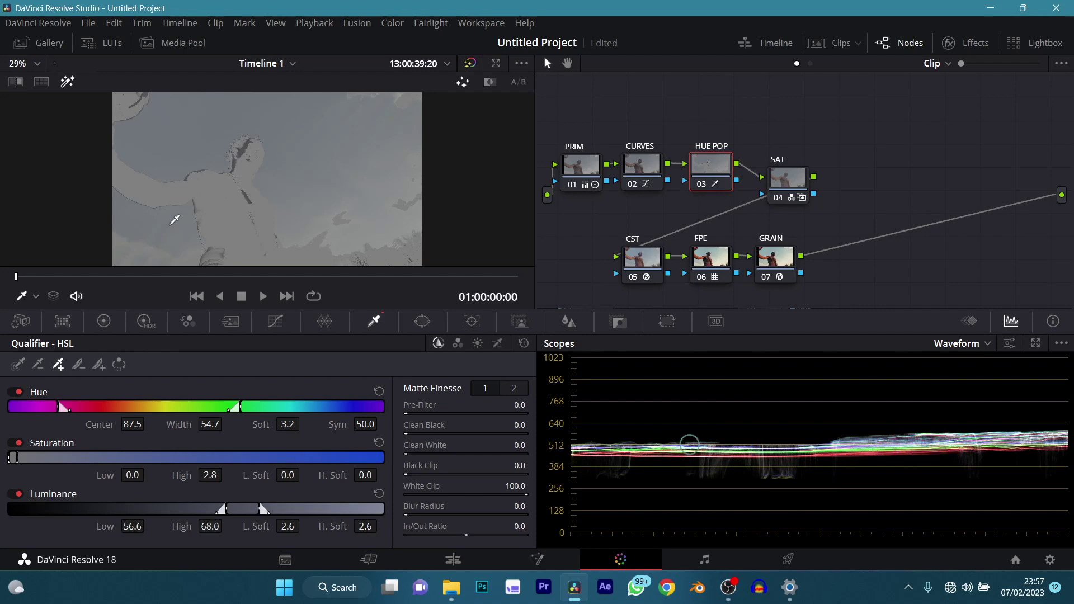
- Refine the sky key to hue centre 76.2, saturation high 8.2, luminance 59.6–76.9 and blur radius 15.2, and turn the highlight off
left_click(18, 364)
left_click_drag(263, 408, 224, 417)
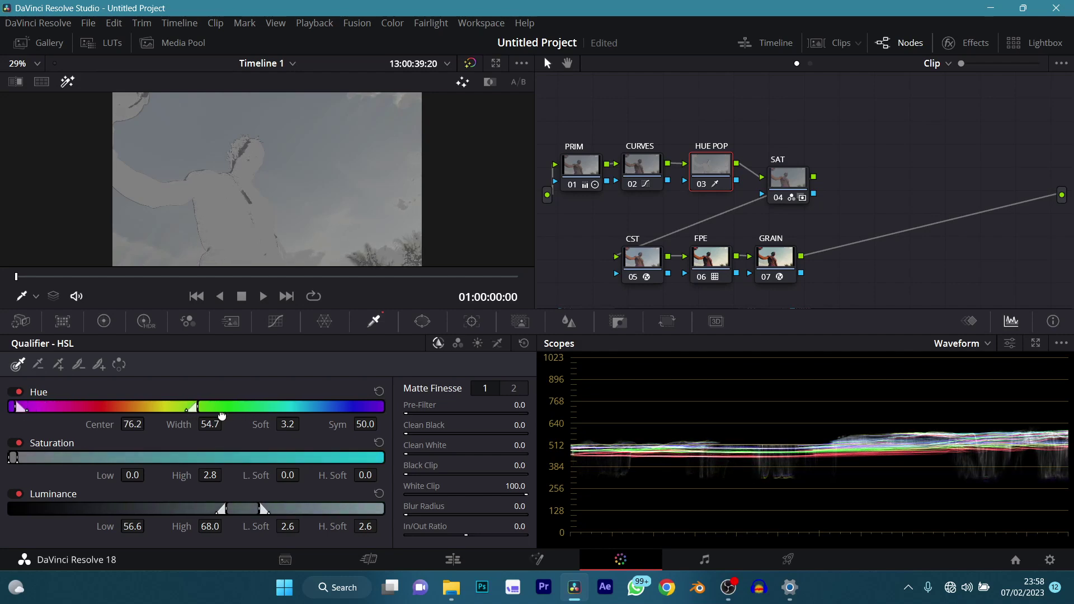
mouse_move(16, 459)
left_mouse_down()
mouse_move(35, 459)
mouse_move(25, 459)
left_mouse_up()
left_click_drag(221, 510, 260, 506)
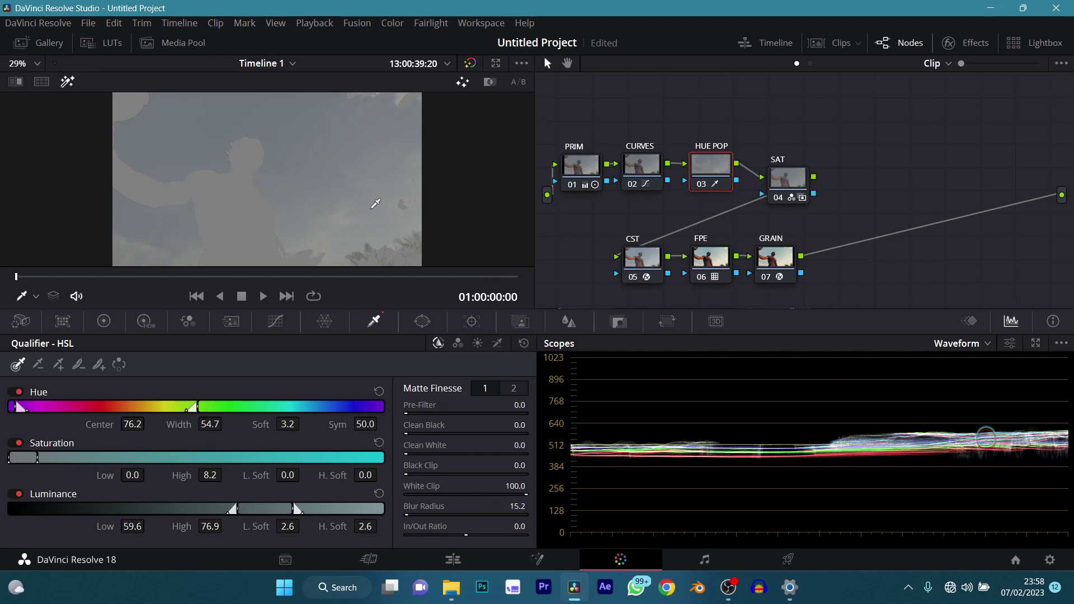
key("shift+h")
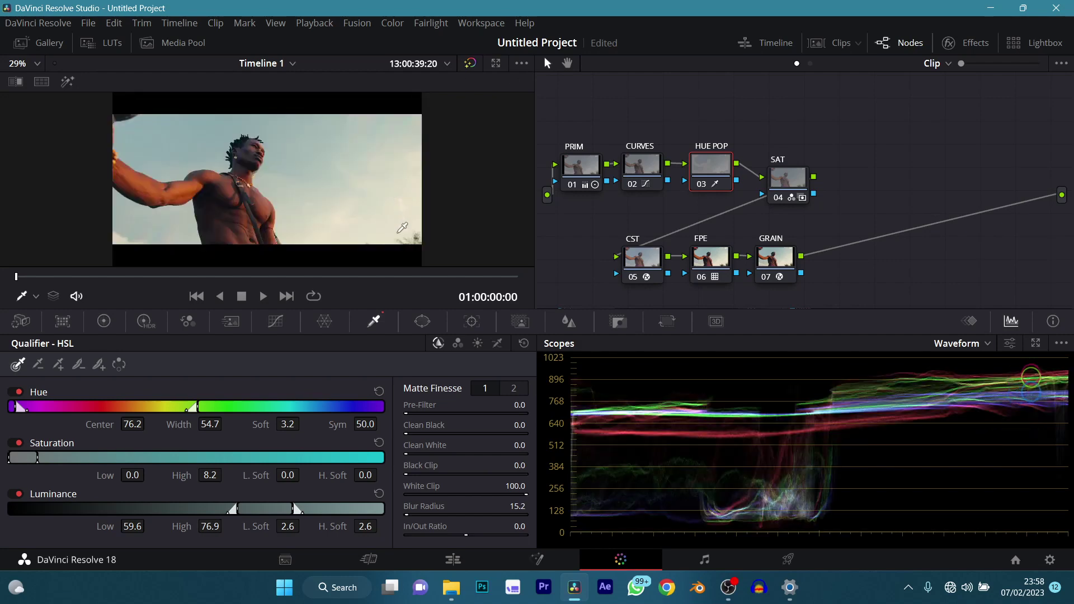
- Look up the Full Printer Light hotkeys, set HUE POP's offset to red 19.00 and green 24.00, and lower its gain to 0.97
left_click(108, 323)
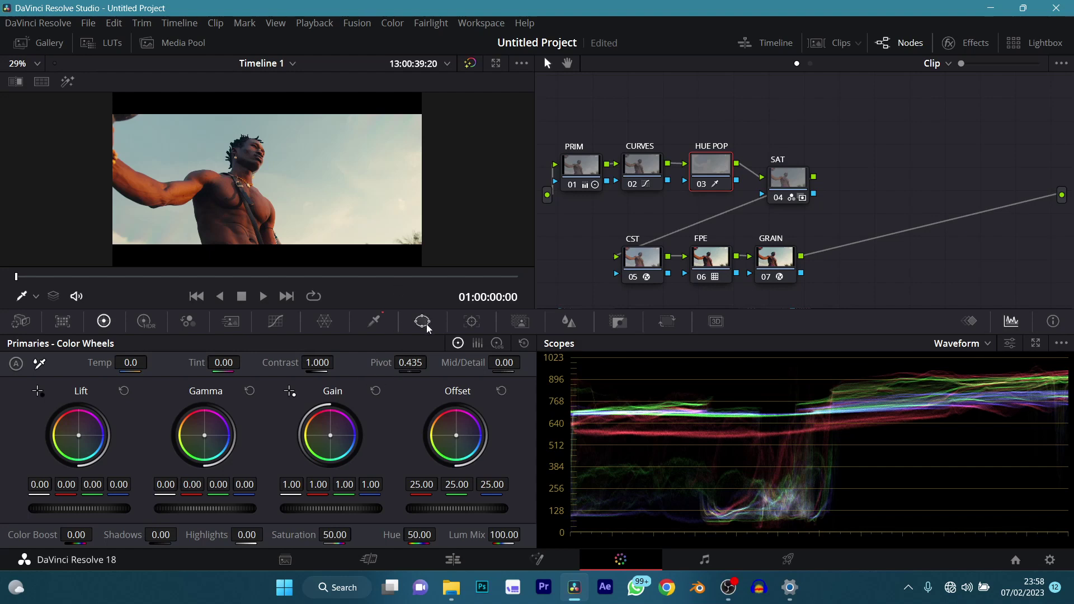
left_click(392, 23)
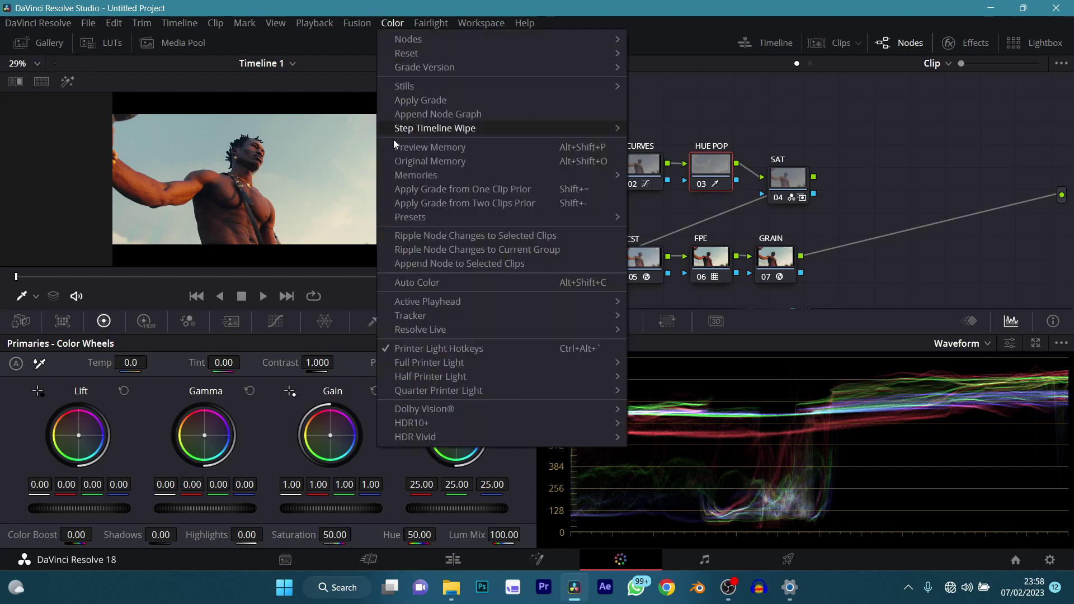
mouse_move(460, 364)
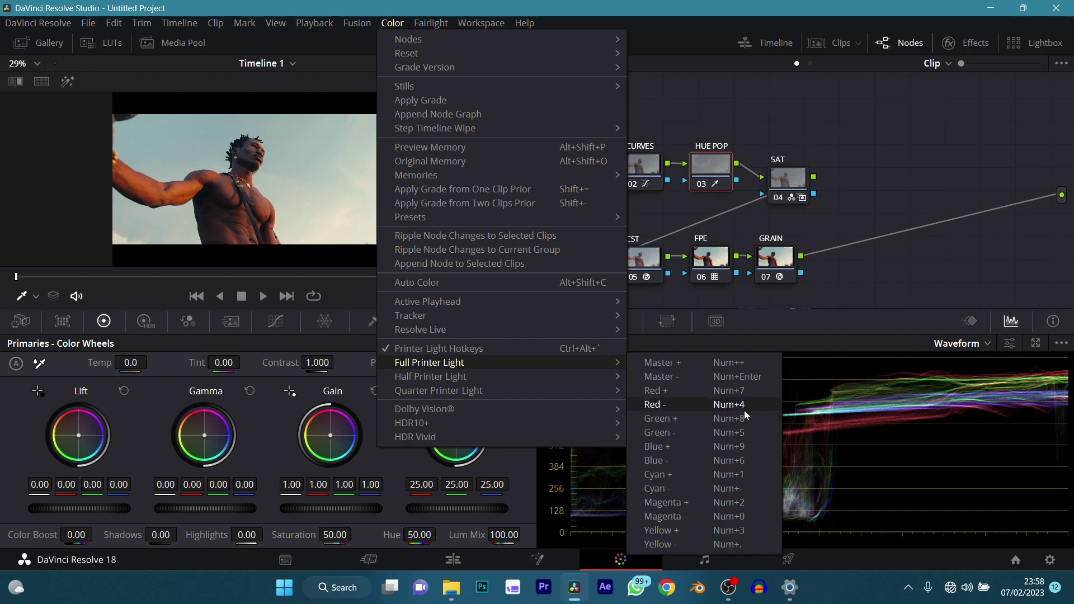
left_click(699, 12)
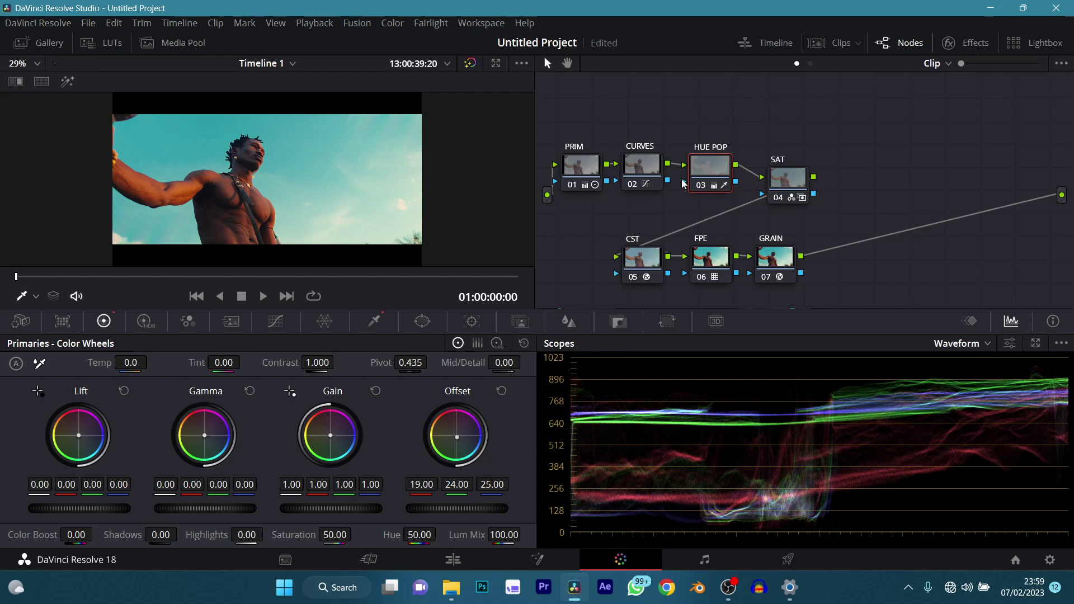
left_click_drag(357, 512, 354, 512)
- Set the clip's Camera Raw decoding to Clip, enable Highlight Recovery, and return to the primaries colour wheels
left_click(21, 320)
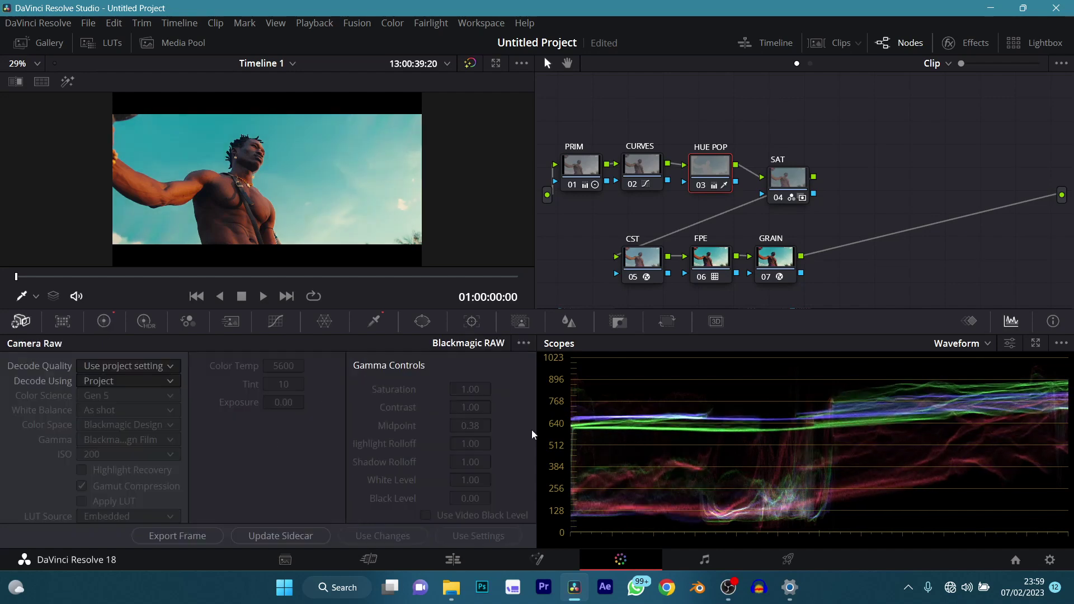
left_click(126, 383)
left_click(120, 444)
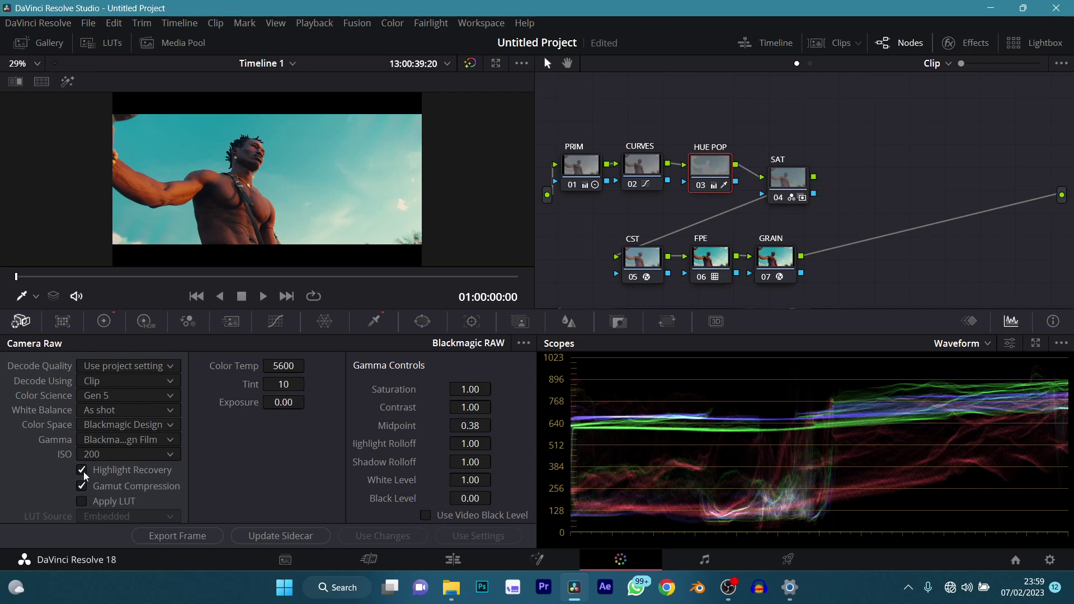
left_click(94, 328)
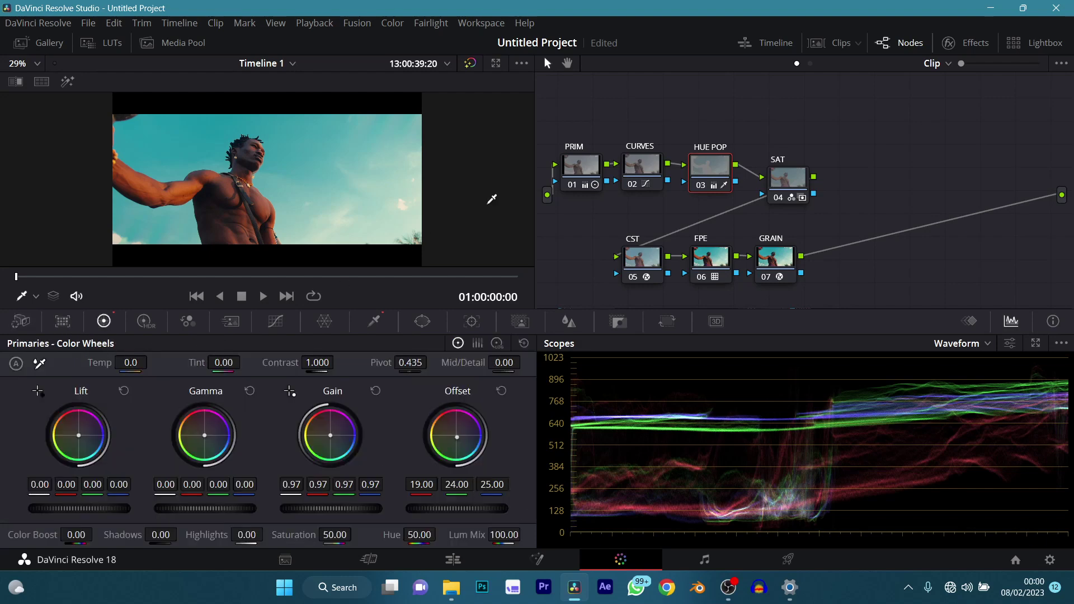
- Nudge the HUE POP node closer to CURVES and compare the image with it switched off and on
left_click_drag(708, 172, 695, 172)
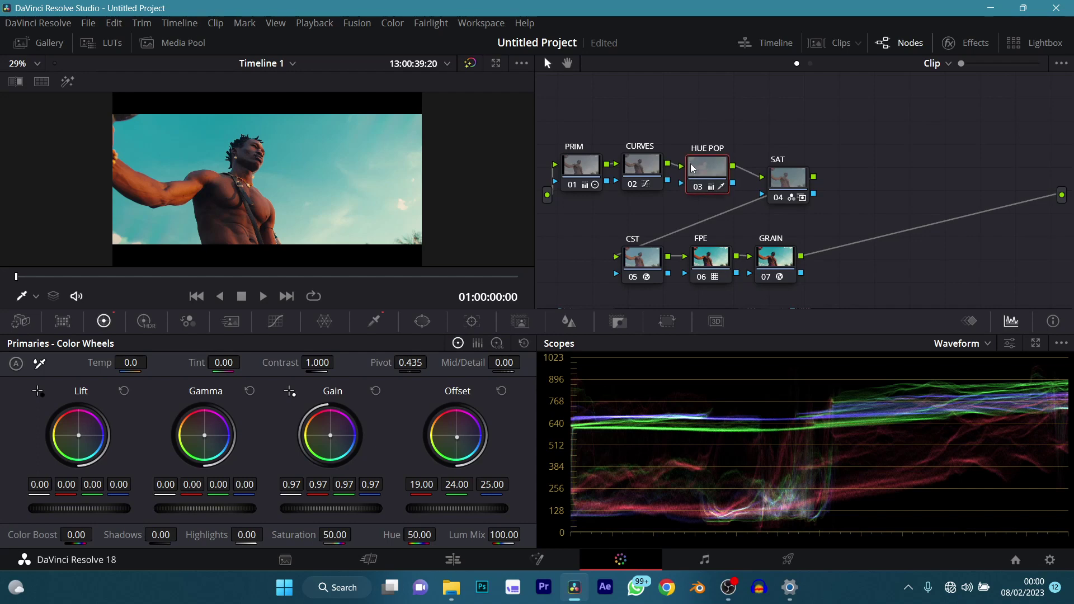
key("ctrl+d")
key("ctrl+d")
key("ctrl+d")
key("ctrl+d")
key("ctrl+d")
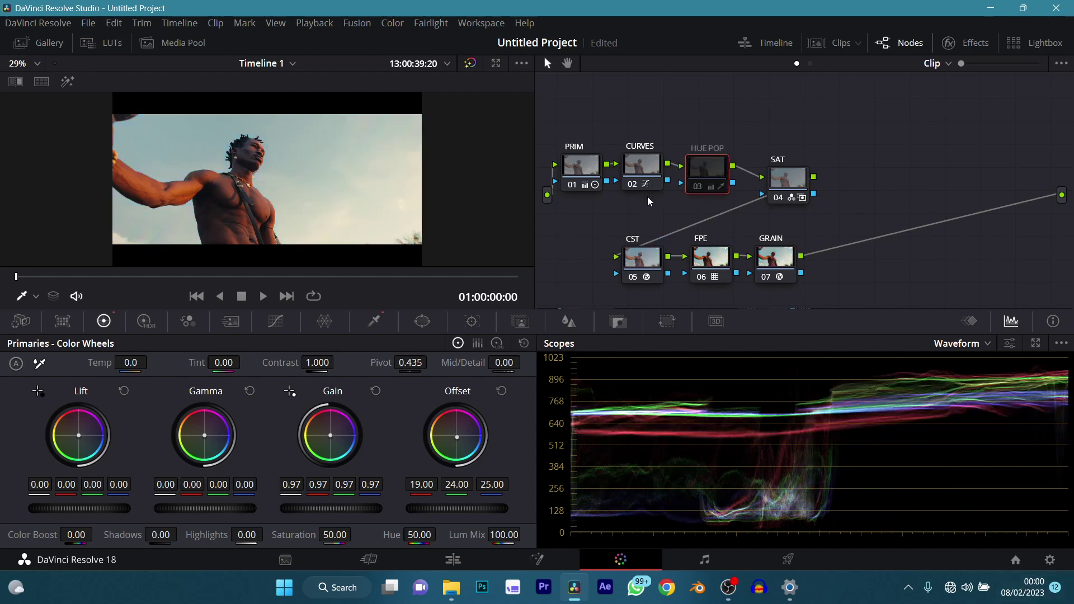
key("ctrl+d")
key("ctrl+d")
key("ctrl+d")
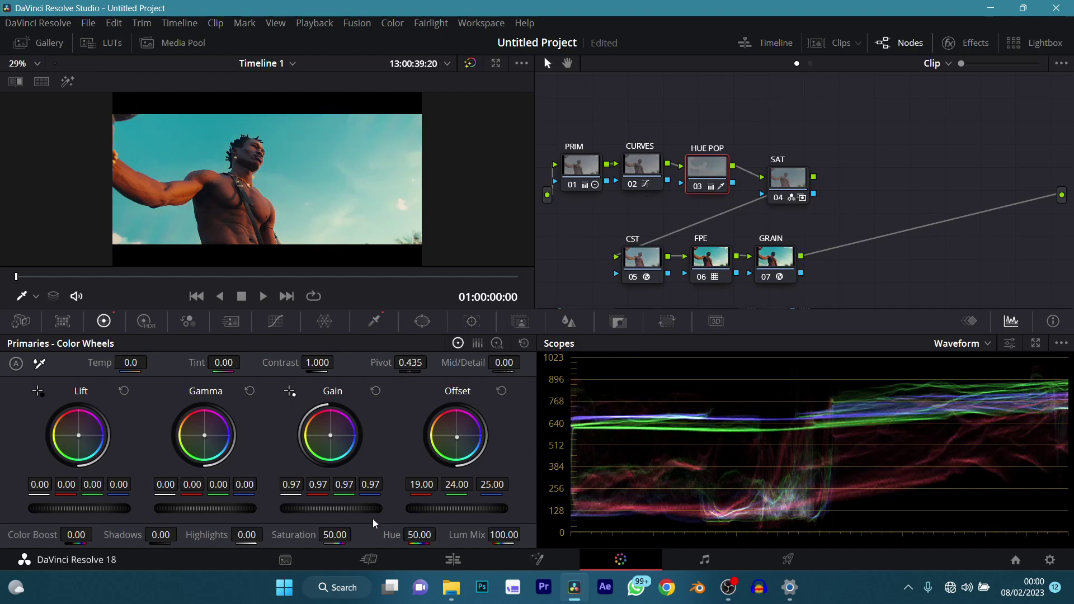
- Reduce HUE POP's saturation to 46.20 and compare the sky full screen with the effect off and on
mouse_move(334, 535)
left_mouse_down()
mouse_move(319, 535)
mouse_move(356, 534)
left_mouse_up()
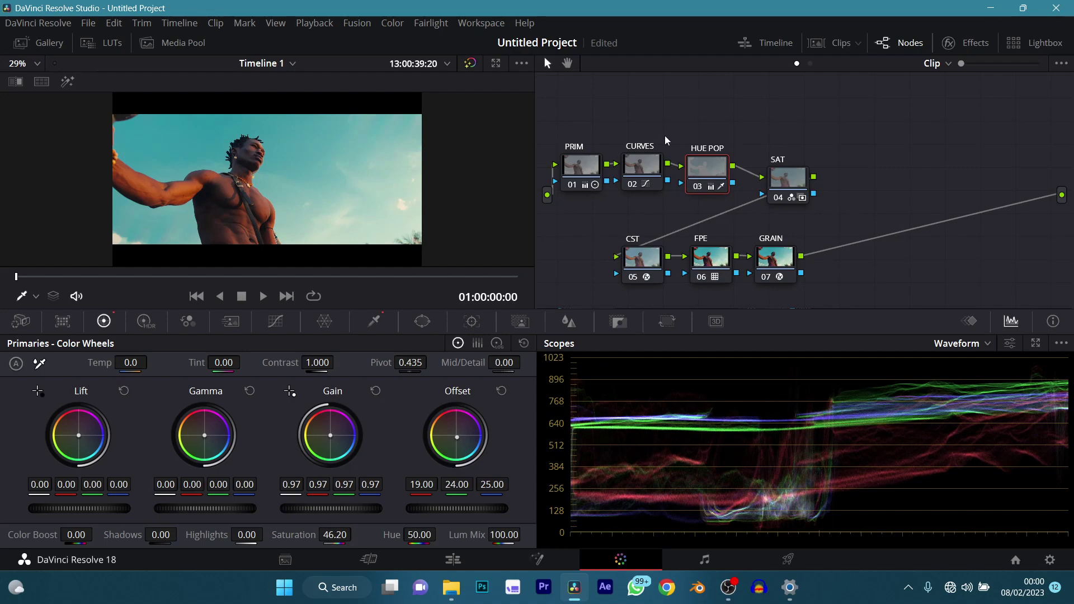
key("ctrl+d")
key("ctrl+d")
key("ctrl+f")
key("shift+d")
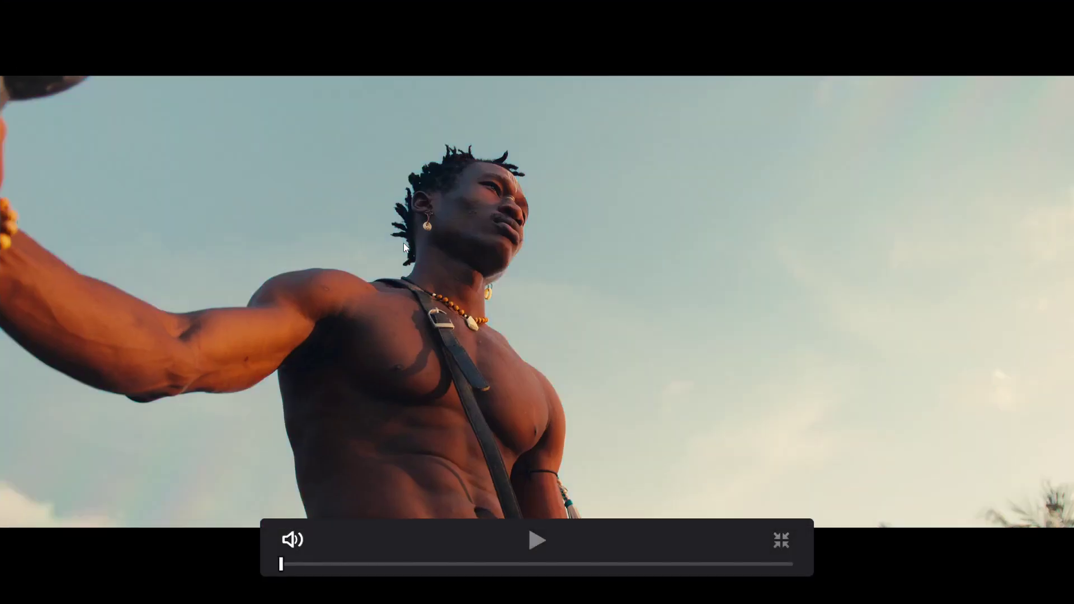
key("shift+d")
key("shift+d")
key("shift+d")
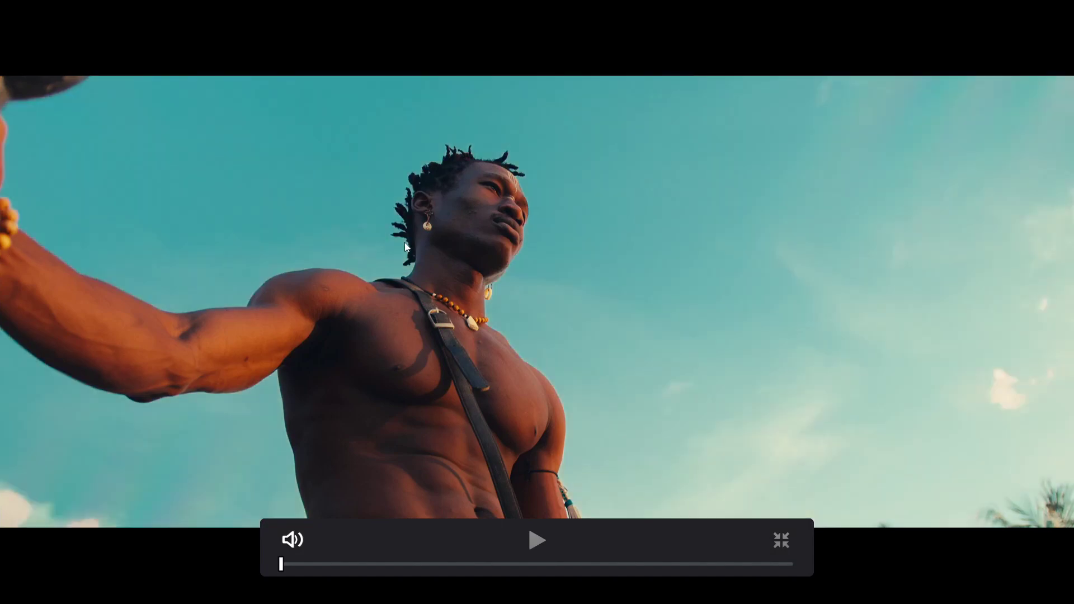
- Set HUE POP's saturation to 43.60 and check the before and after of the image full screen
key("ctrl+f")
left_click_drag(358, 538, 325, 532)
key("ctrl+f")
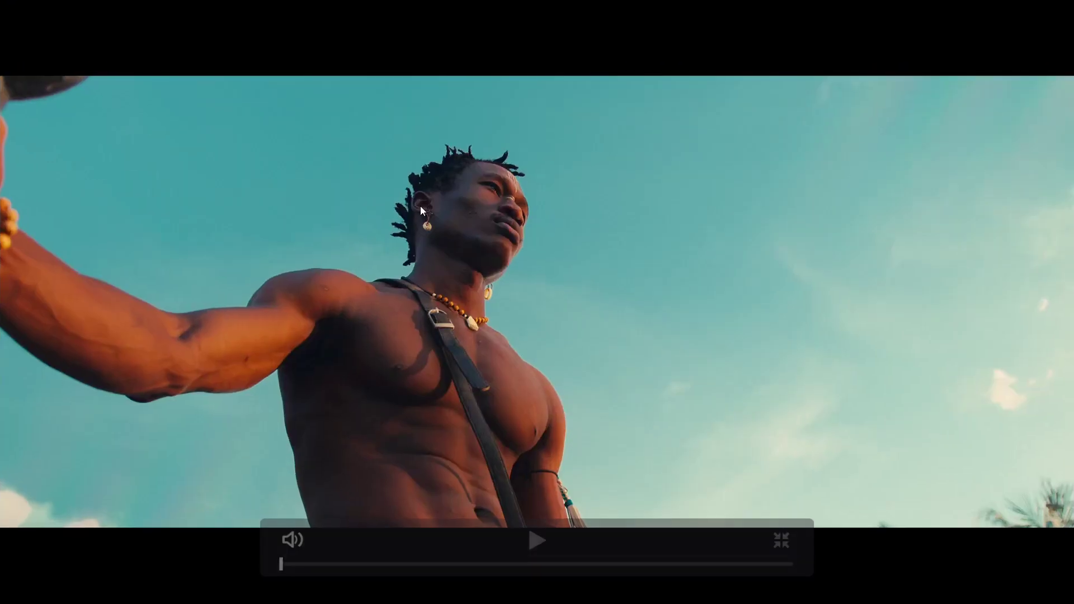
key("shift+d")
key("shift+d")
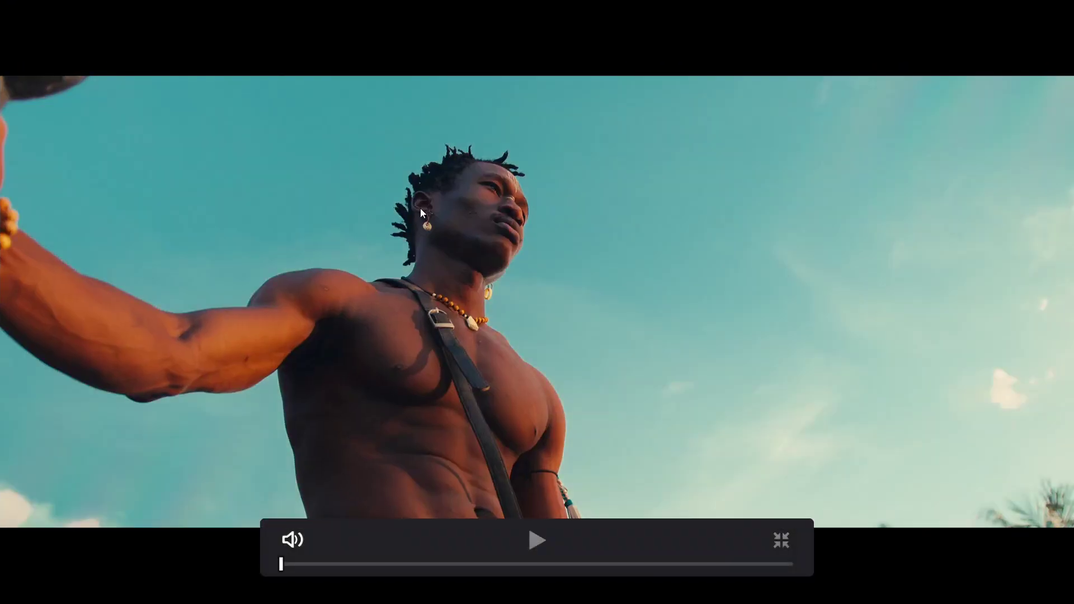
key("ctrl+f")
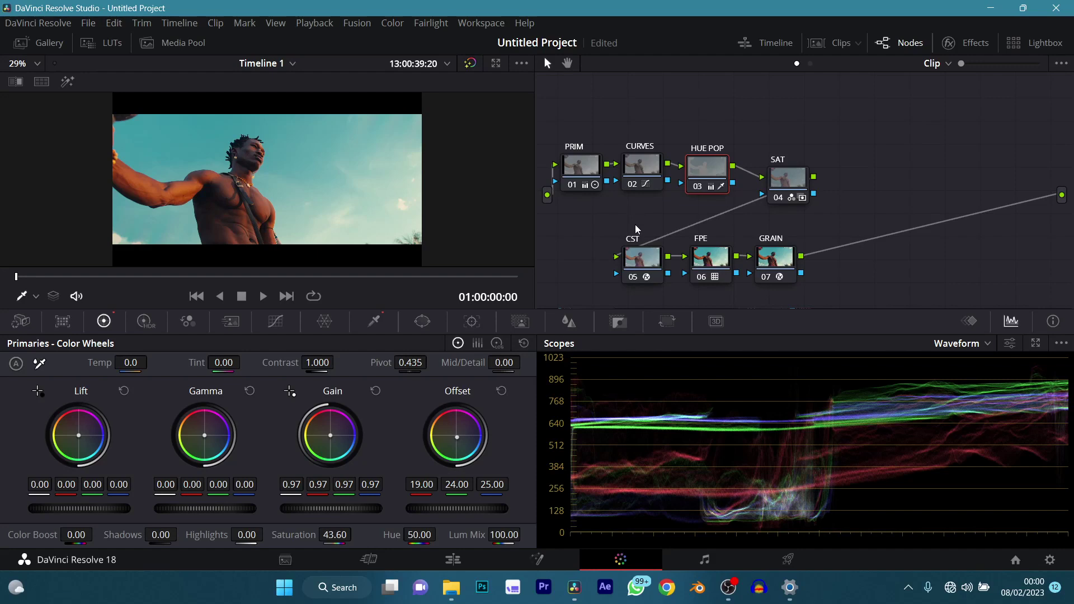
key("shift+d")
key("shift+d")
- Save the project, move SAT away from HUE POP to make room for another node, and align HUE POP with CURVES
key("ctrl+s")
left_click_drag(783, 185, 886, 174)
left_click_drag(725, 187, 720, 184)
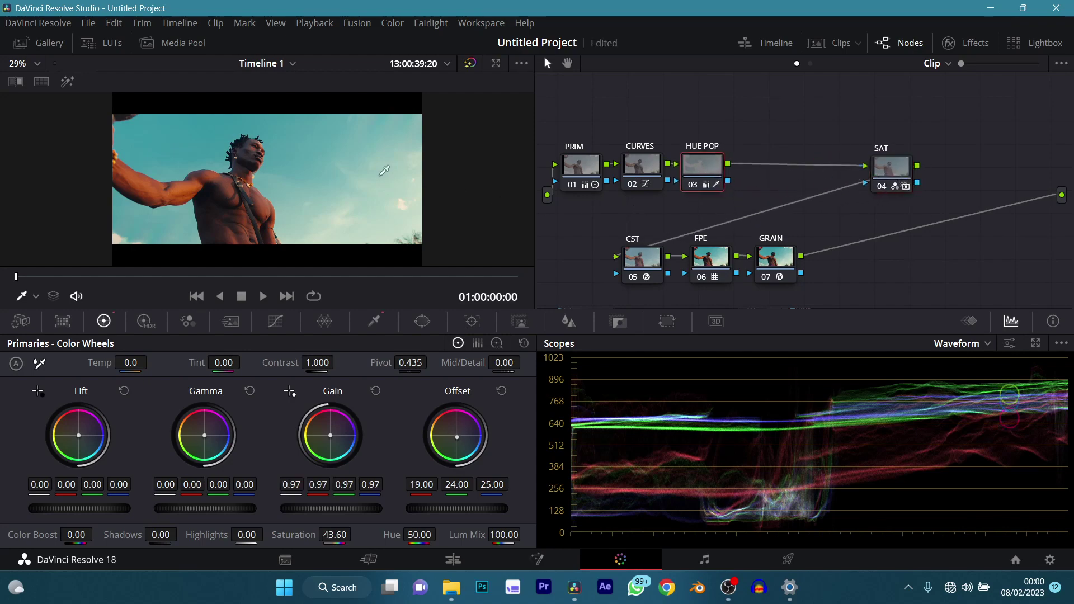
key("ctrl+f")
key("Escape")
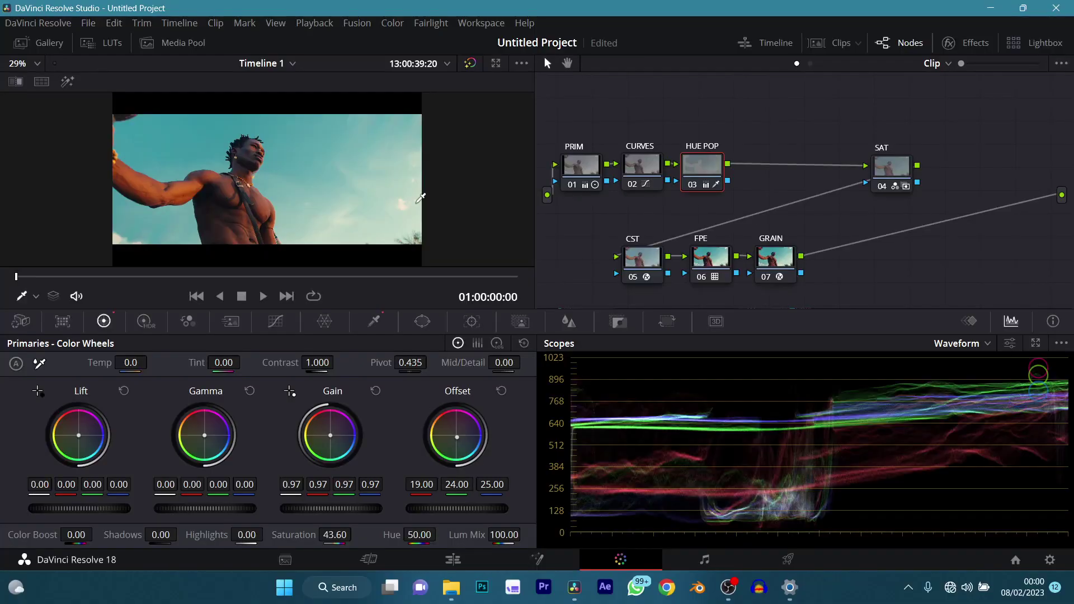
- Add a serial node labelled SKINTONE after HUE POP and open its HSL qualifier
key("alt+s")
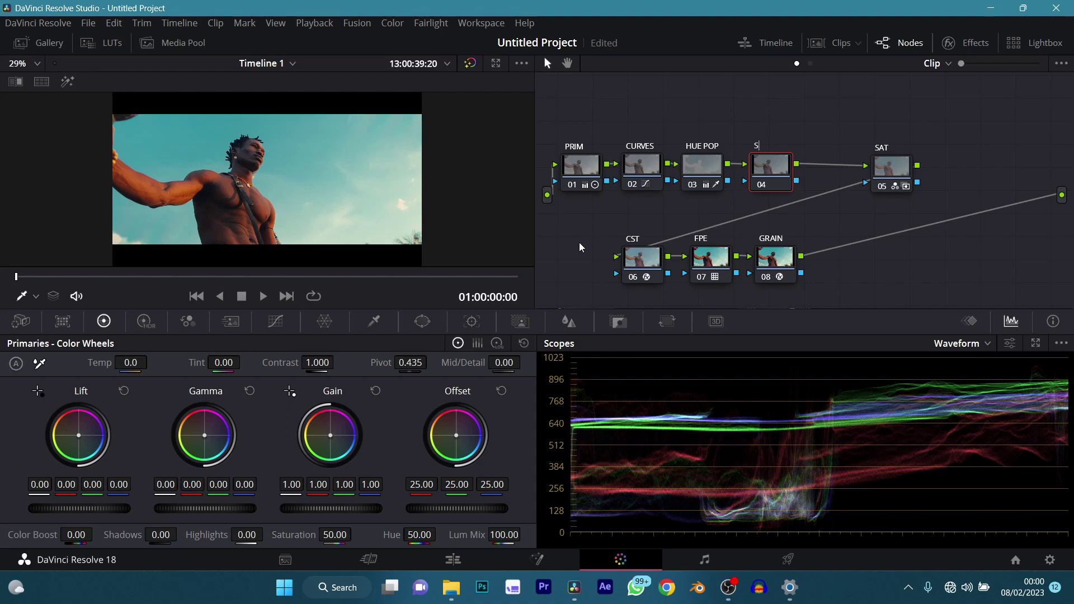
type("TONE")
key("Return")
left_click(374, 321)
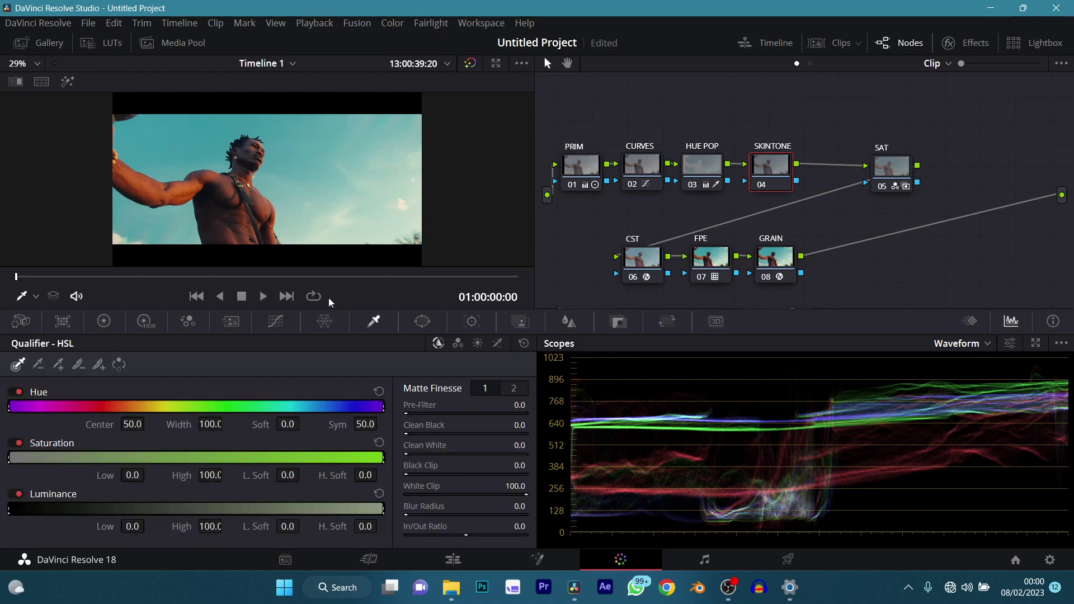
- Sample the man's skin with the qualifier, add further skin areas to the selection and show it with the highlight view
left_click(193, 179)
left_click(58, 364)
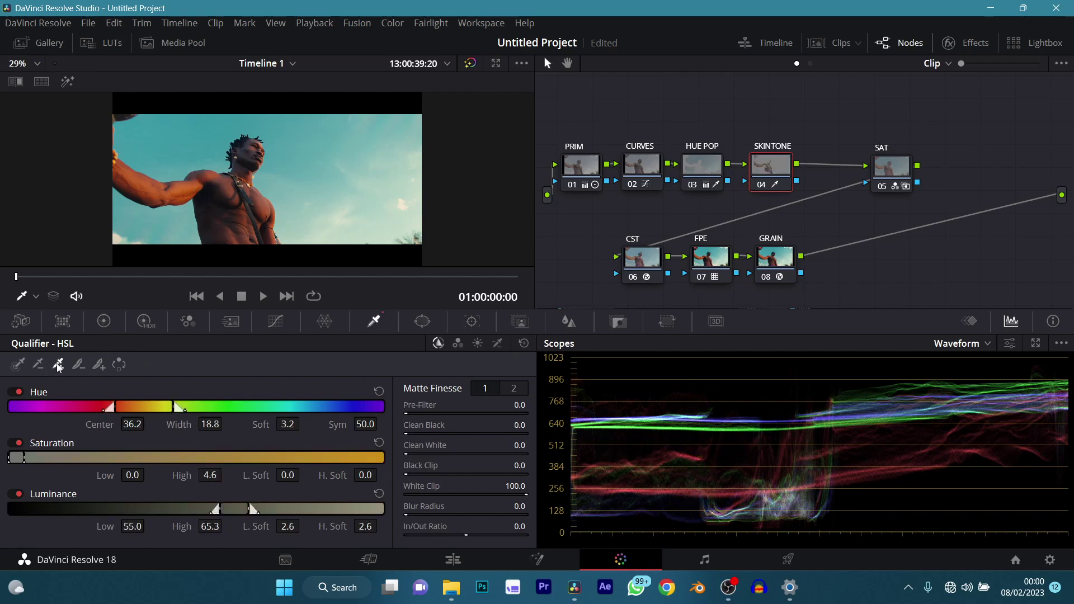
left_click(230, 160)
left_click(254, 150)
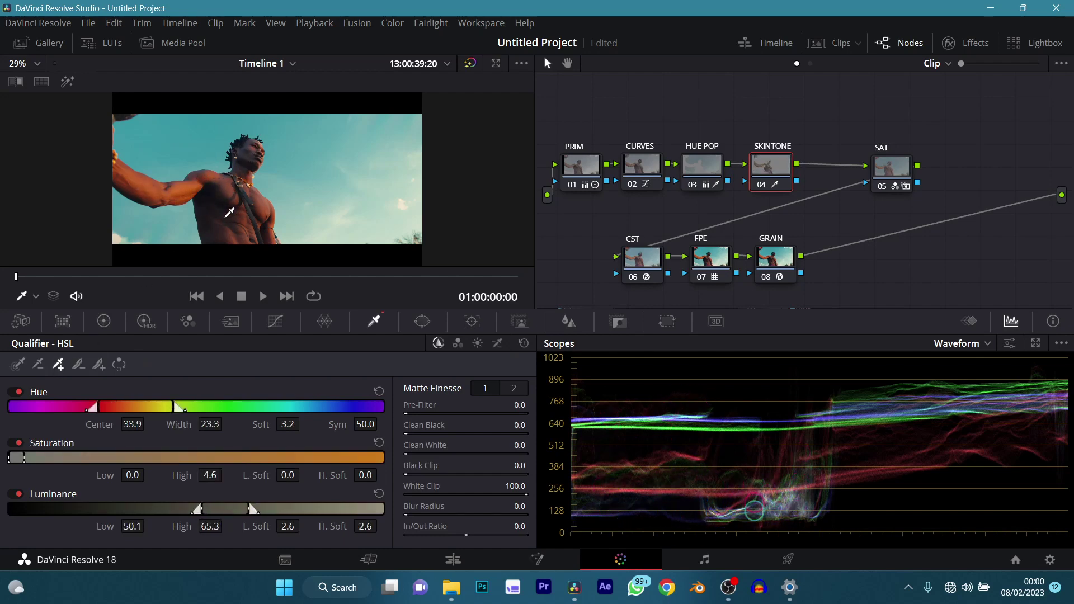
key("shift+h")
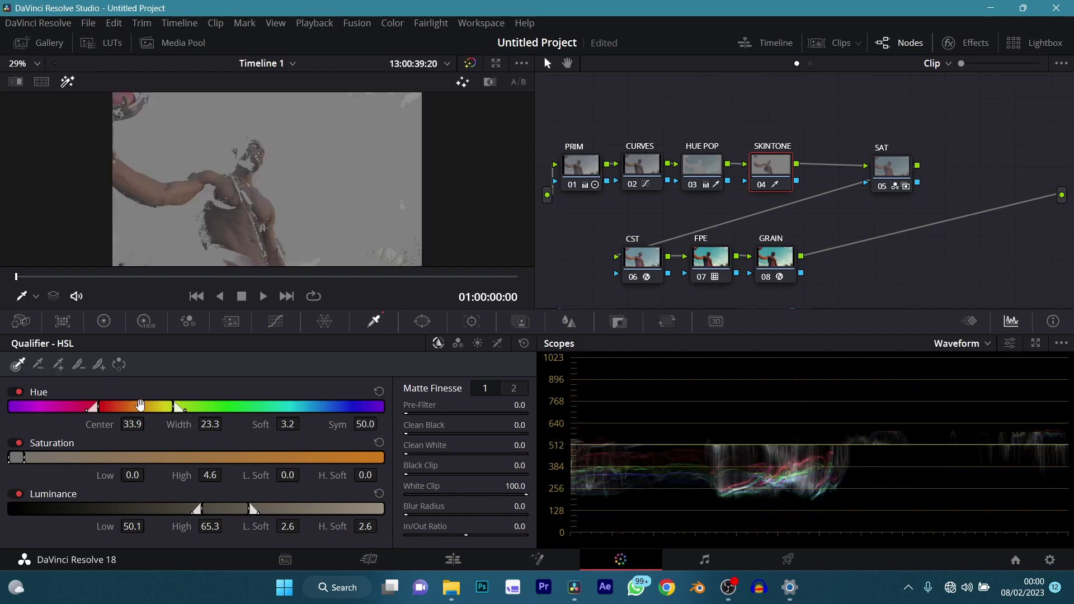
- Refine SKINTONE's qualifier to hue center 25.3, saturation high 14.6 and a luminance range of 48.3 to 63.5
left_click_drag(126, 406, 98, 405)
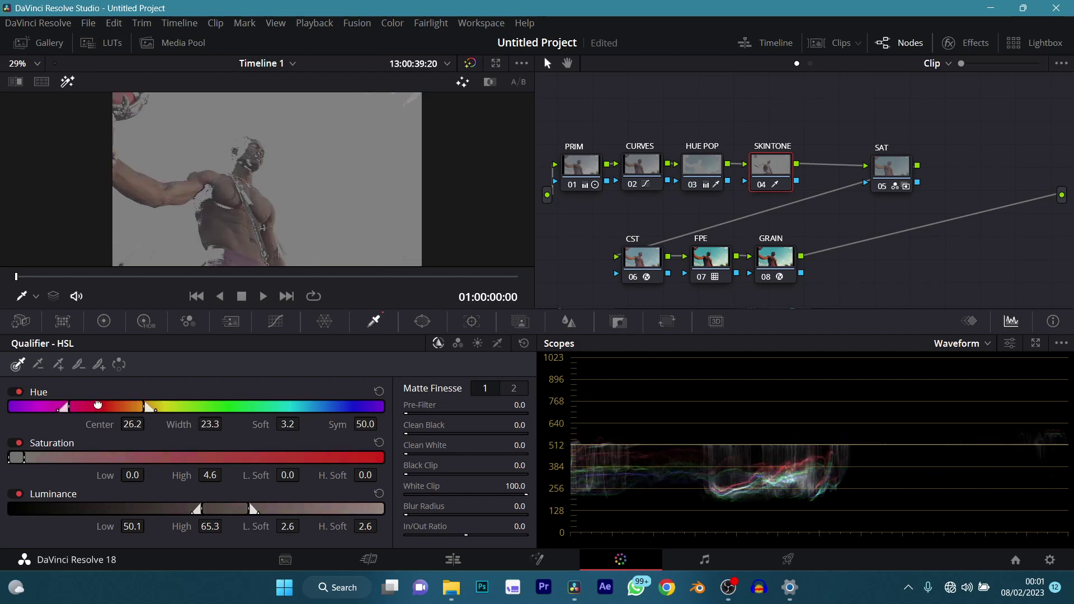
left_click_drag(27, 460, 42, 457)
left_click_drag(220, 510, 200, 513)
mouse_move(196, 512)
left_mouse_down()
mouse_move(253, 501)
mouse_move(196, 505)
mouse_move(214, 505)
left_mouse_up()
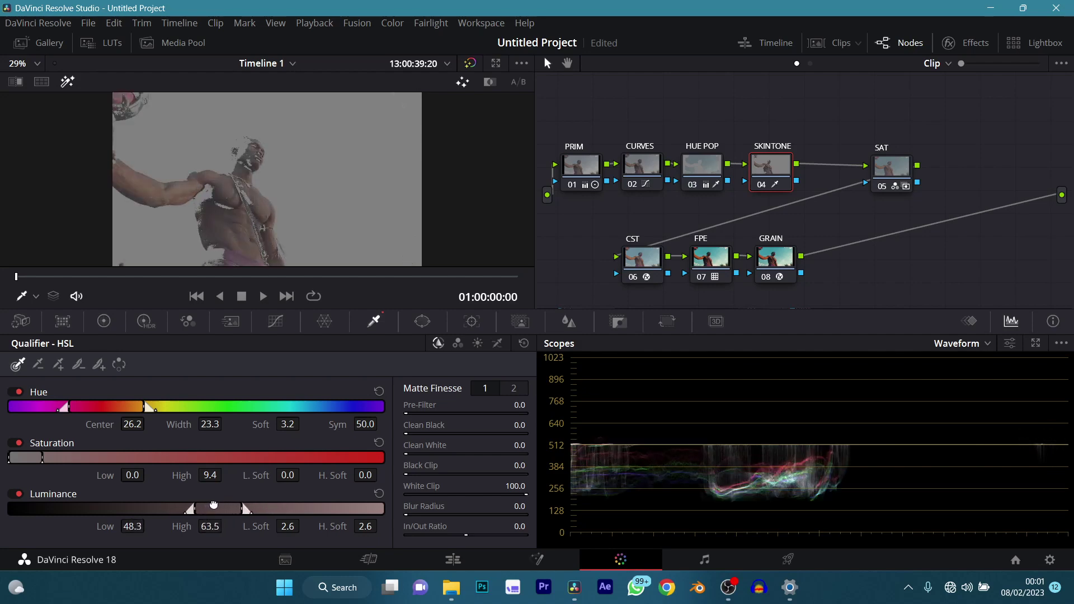
left_click_drag(42, 456, 63, 456)
mouse_move(104, 408)
left_mouse_down()
mouse_move(136, 400)
mouse_move(101, 406)
left_mouse_up()
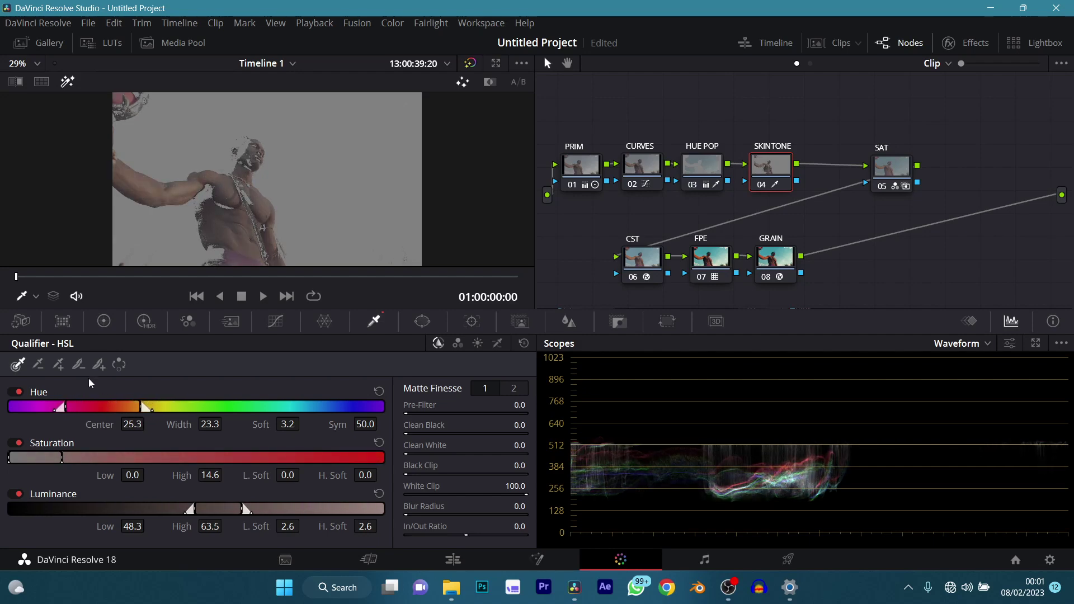
- Add the missing areas of the man's shoulder and chest to the skin selection, and return to the standard qualifier picker
left_click(59, 364)
left_click(205, 195)
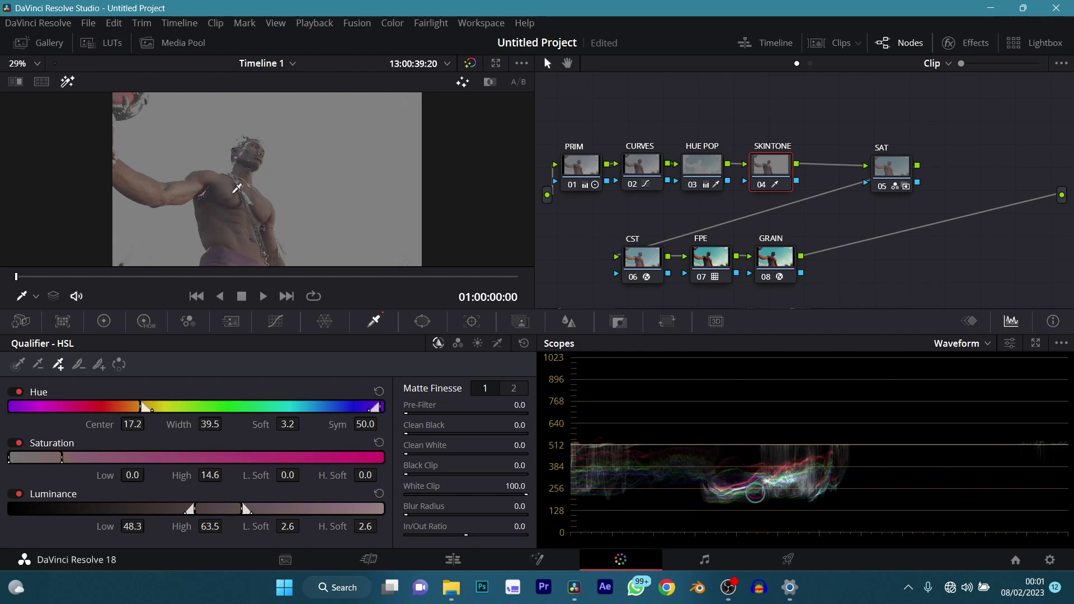
left_click(208, 194)
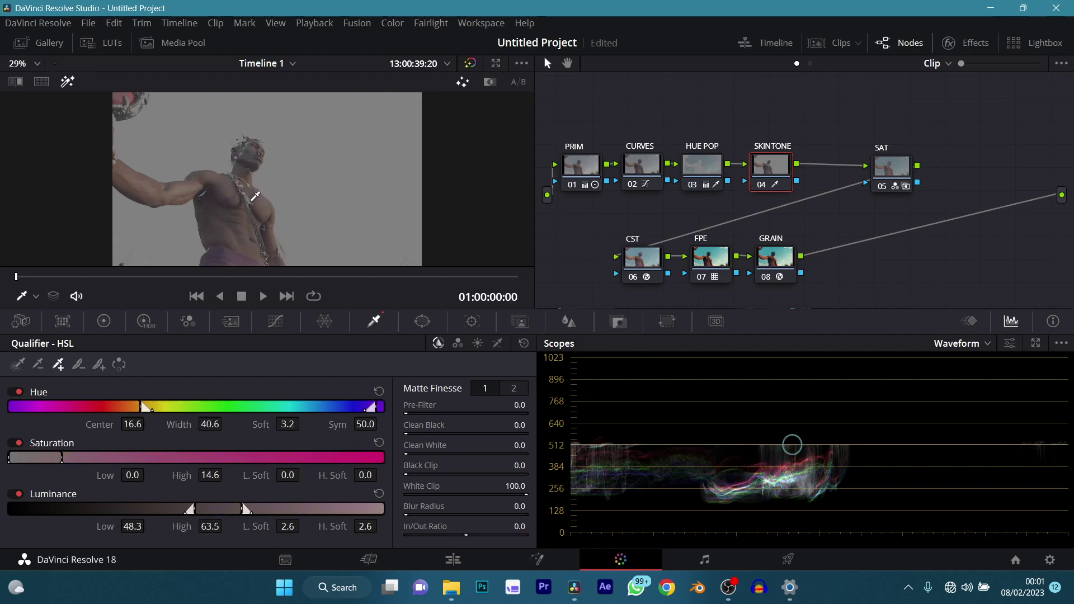
left_click(255, 183)
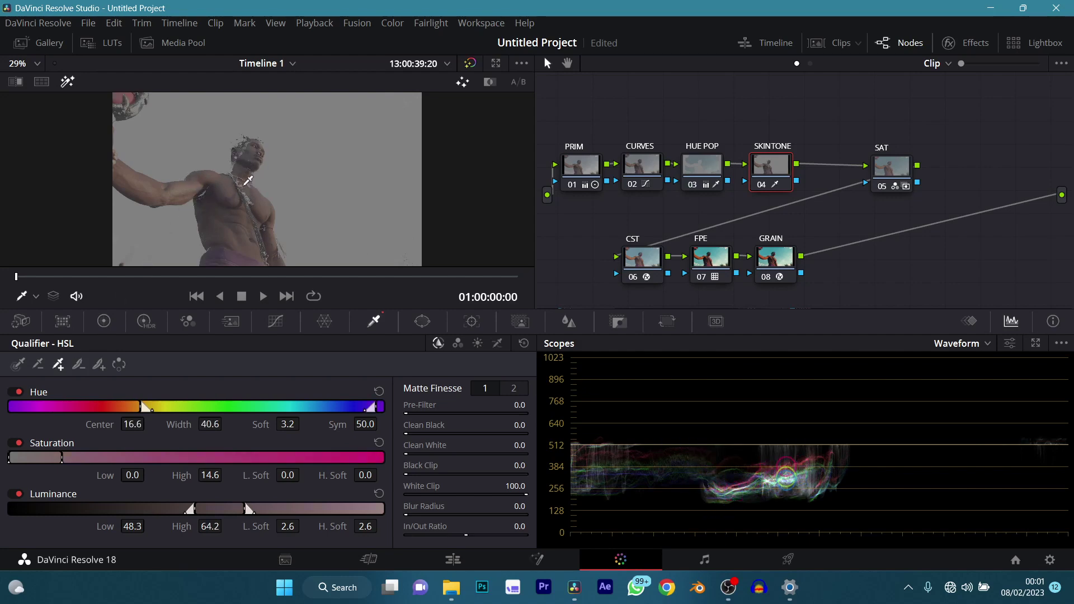
left_click(18, 364)
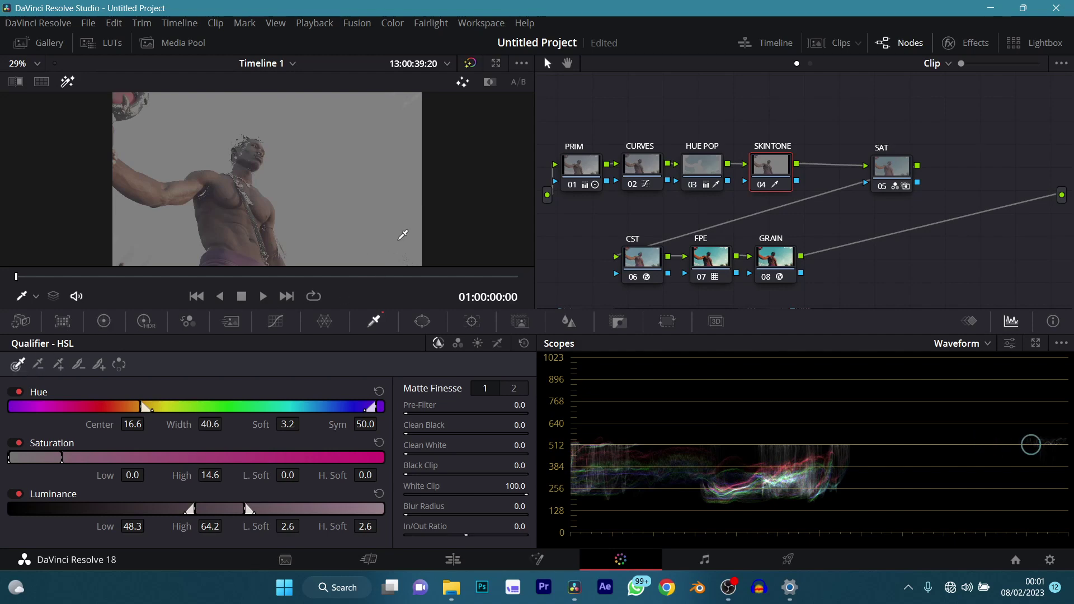
- Switch the scope from waveform to vectorscope and look over the Full Printer Light shortcuts
left_click(954, 343)
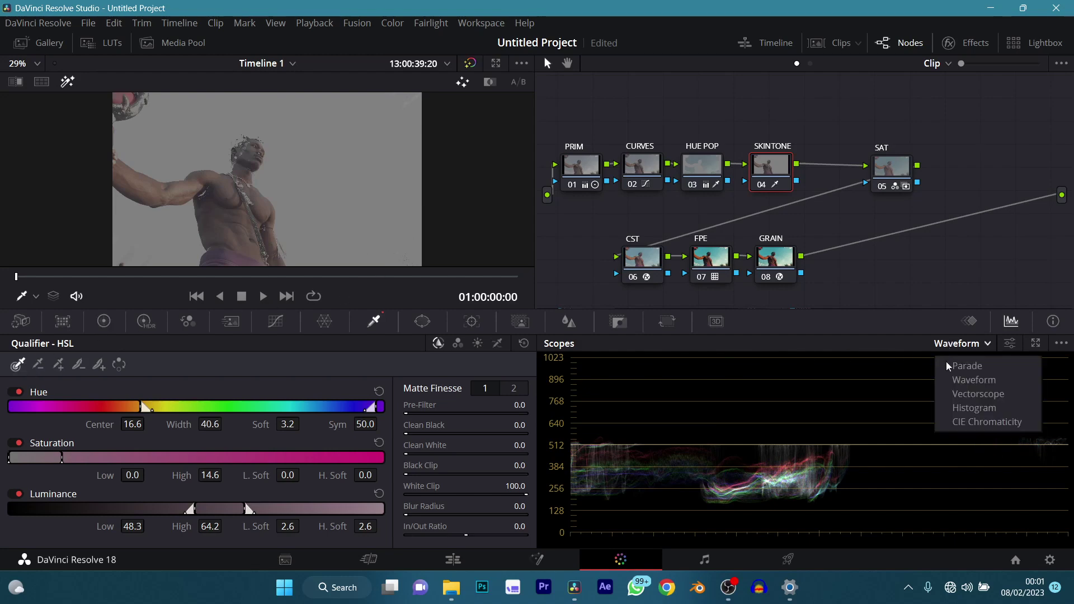
left_click(956, 395)
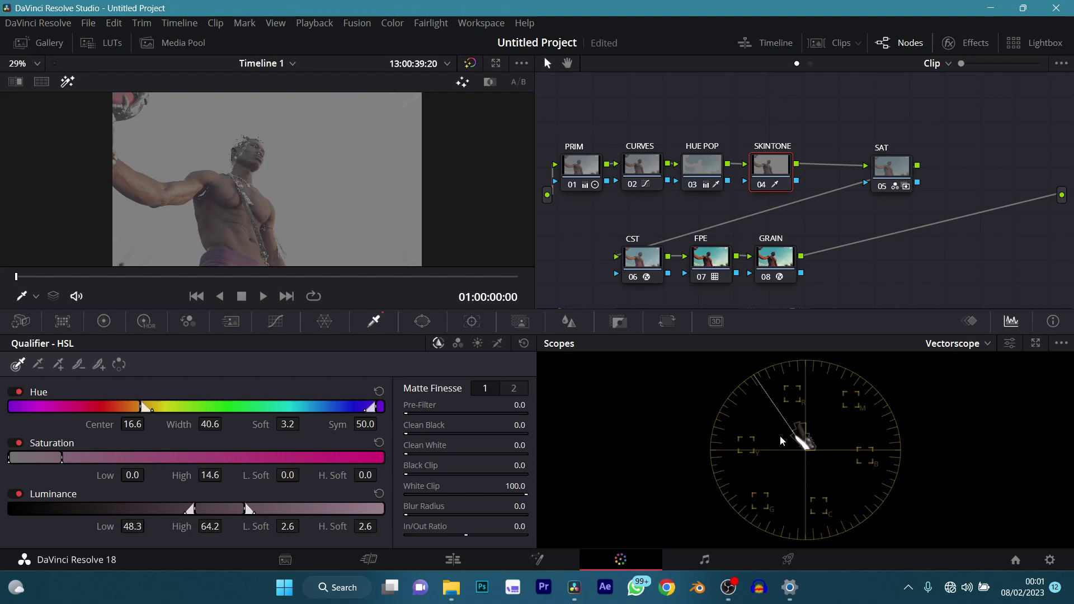
left_click(398, 29)
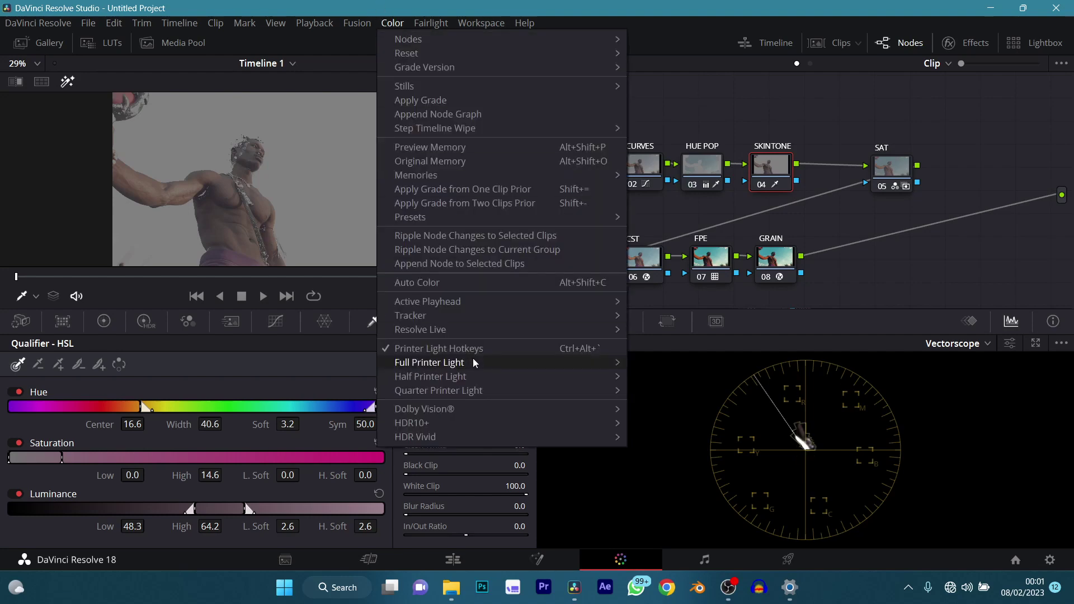
mouse_move(479, 365)
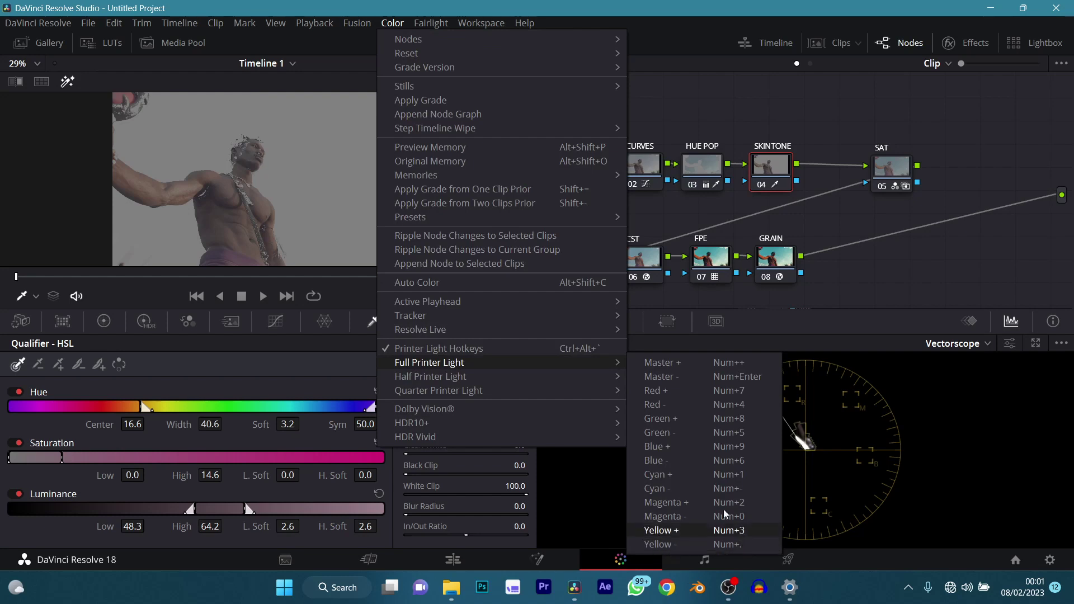
left_click(563, 12)
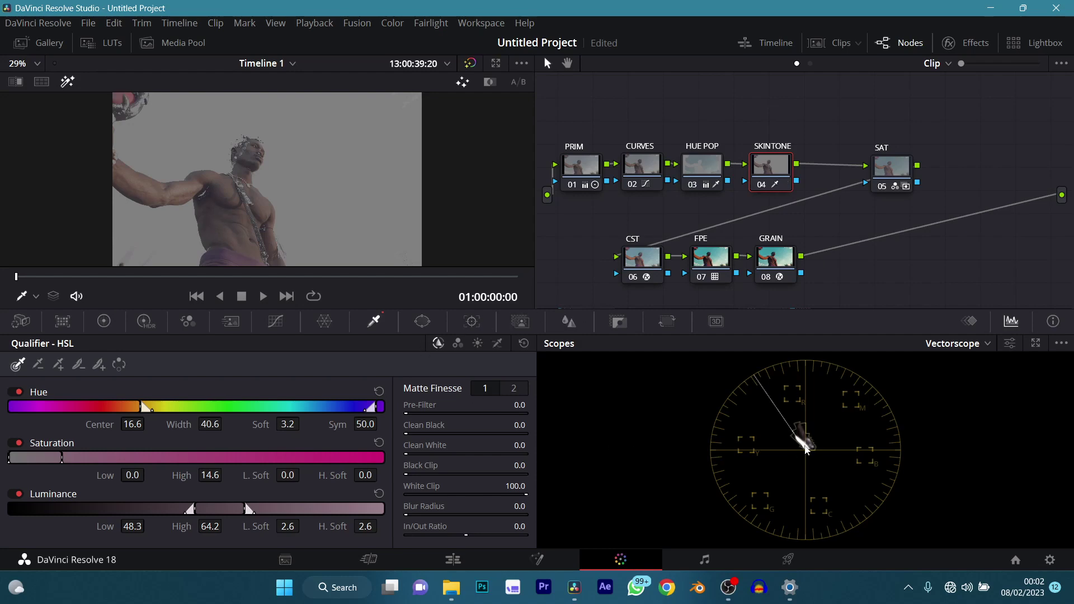
- Lower SKINTONE's saturation to 44.20, set the matte's blur radius to 40.6 and turn off the highlight view
left_click(104, 322)
left_click_drag(356, 535, 342, 535)
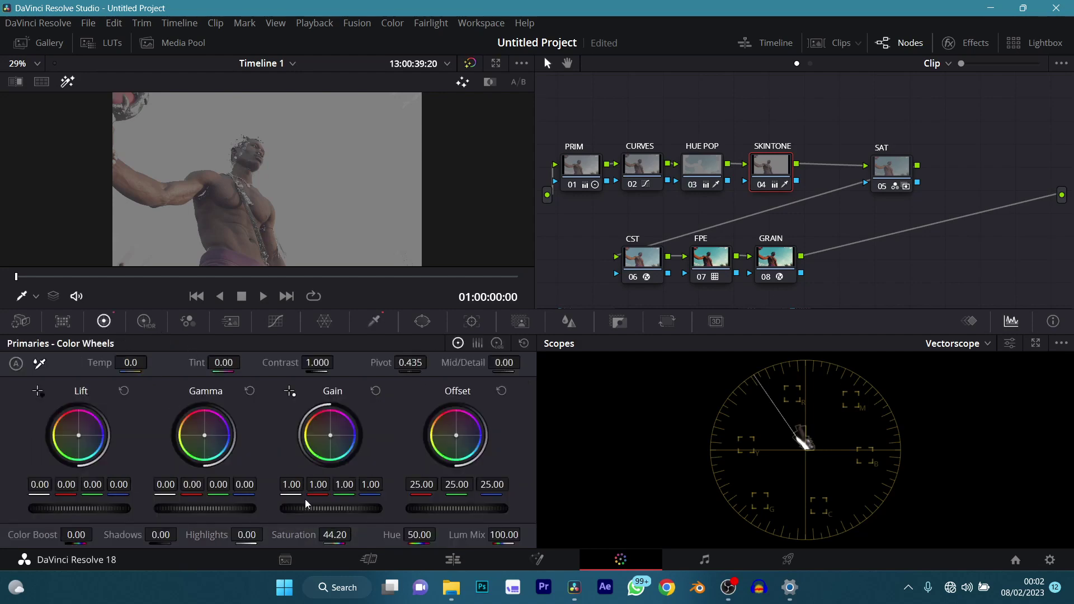
left_click(374, 321)
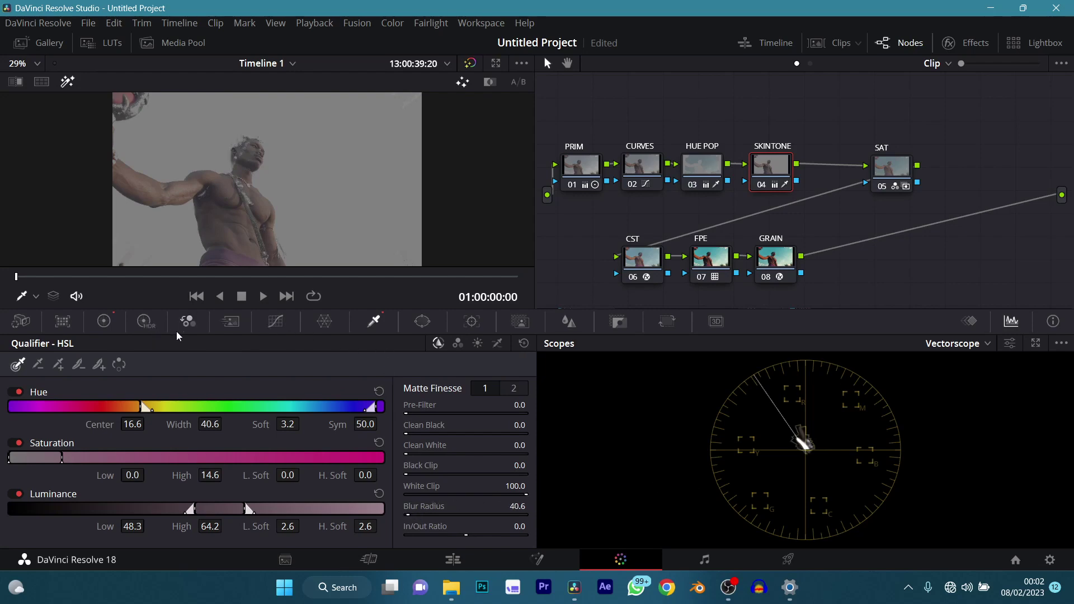
left_click(146, 321)
left_click(104, 321)
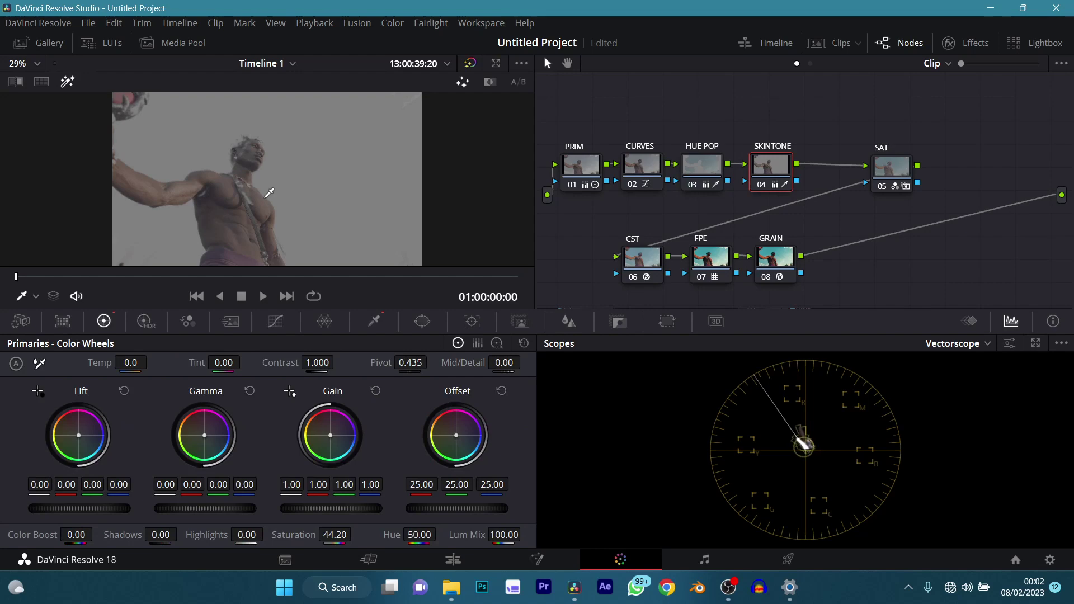
key("shift+h")
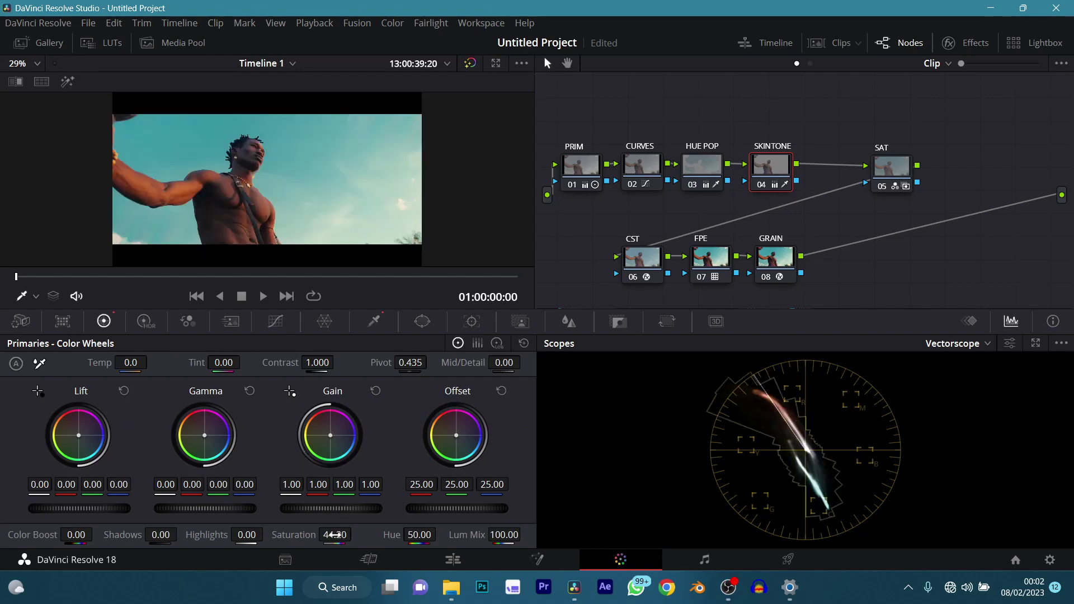
- Reduce SKINTONE's saturation to 33.00 and compare the skin full screen with the node on and off
mouse_move(356, 535)
left_mouse_down()
mouse_move(341, 534)
mouse_move(357, 534)
left_mouse_up()
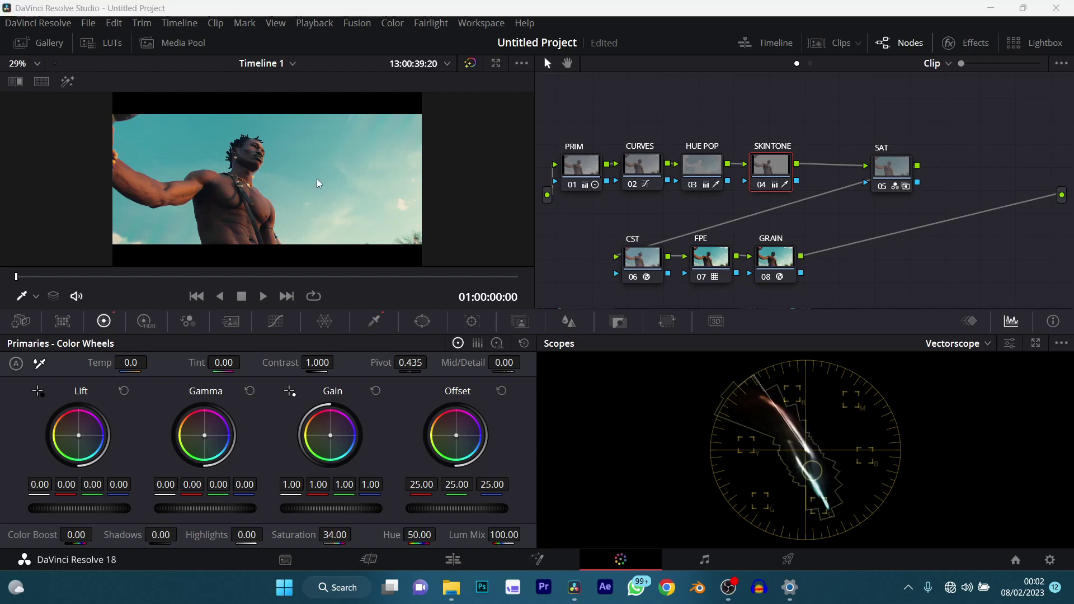
key("ctrl+f")
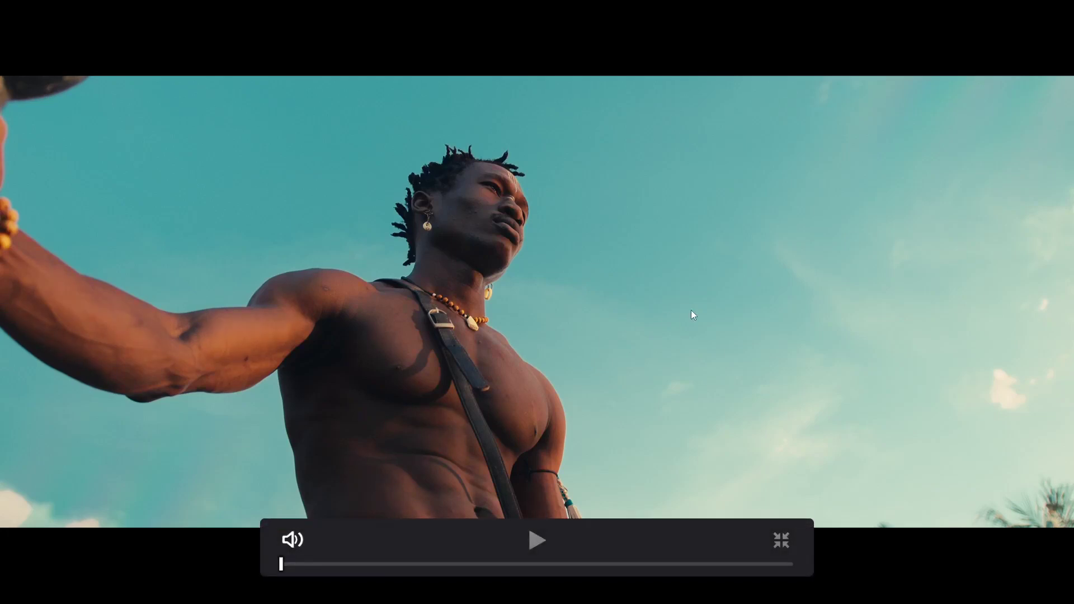
key("Escape")
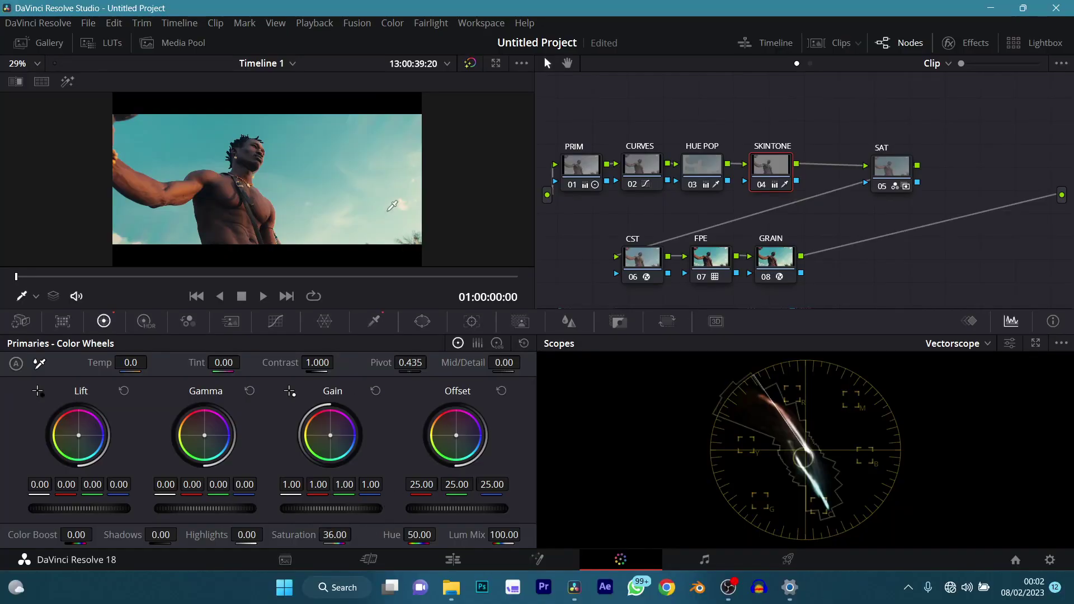
key("ctrl+f")
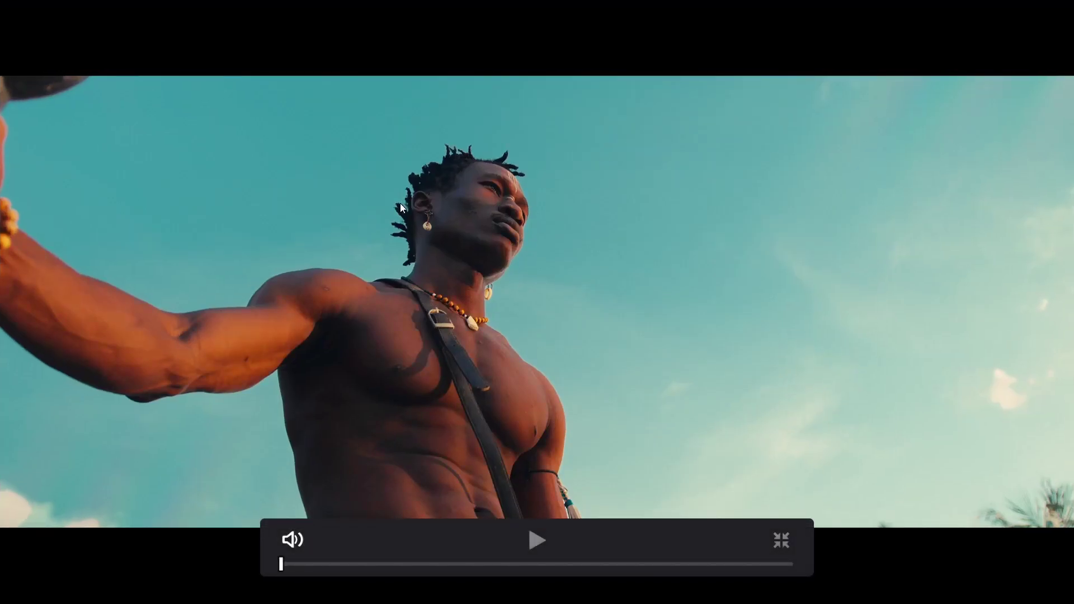
key("Escape")
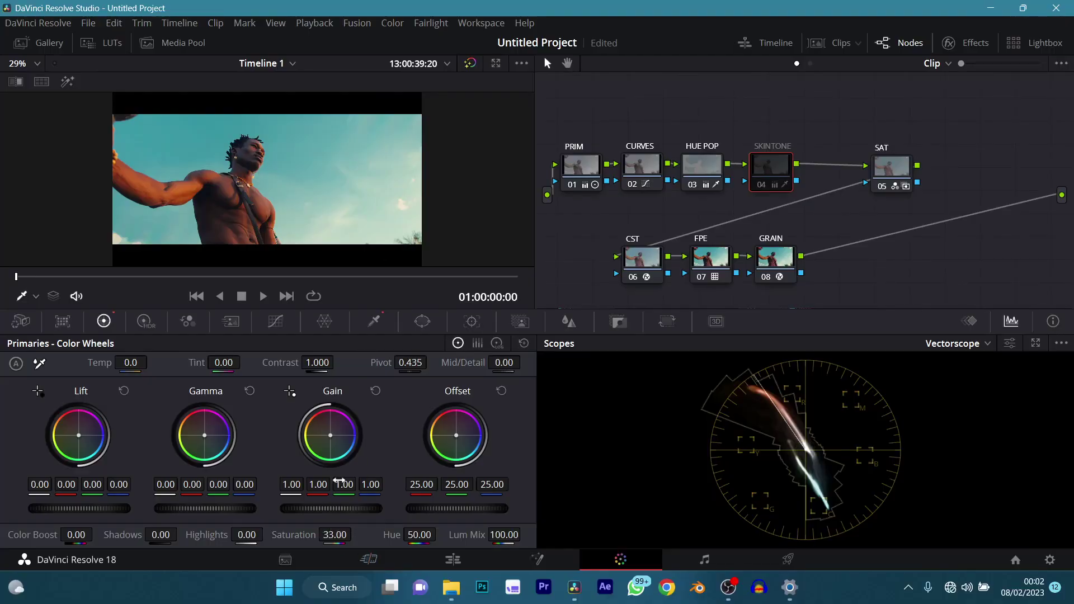
key("ctrl+f")
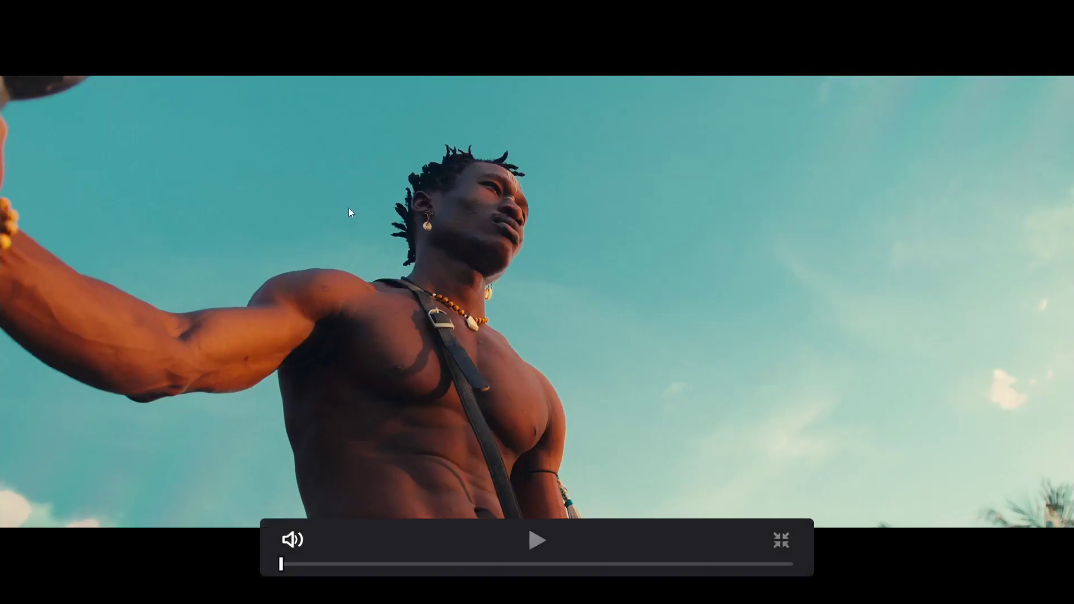
key("Escape")
- Check the image full screen again, leave SKINTONE enabled and fine-tune its saturation
left_click(579, 165)
left_click(771, 178)
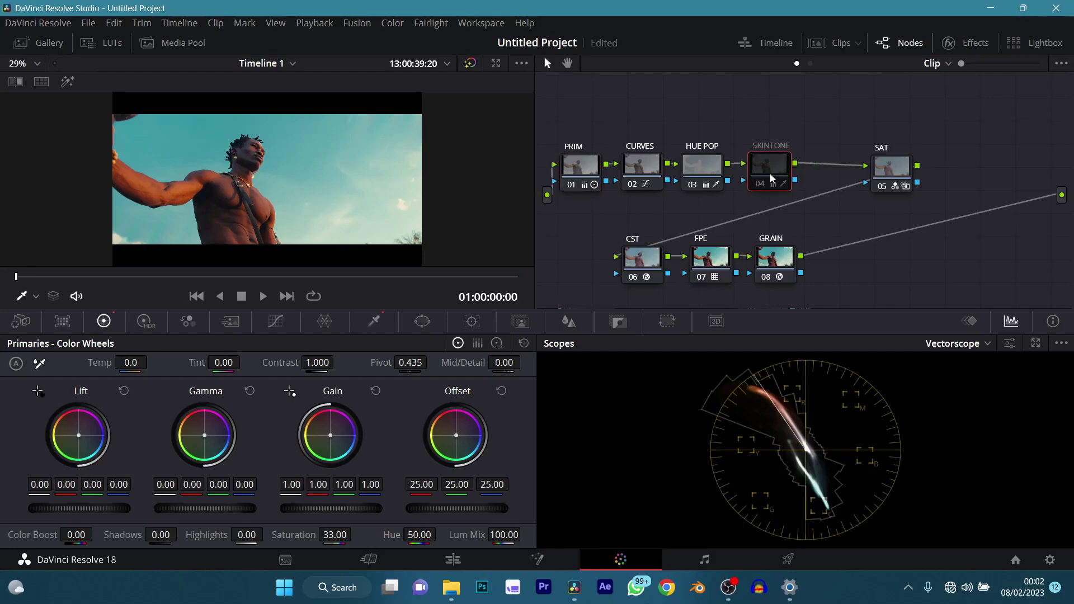
key("ctrl+f")
key("Escape")
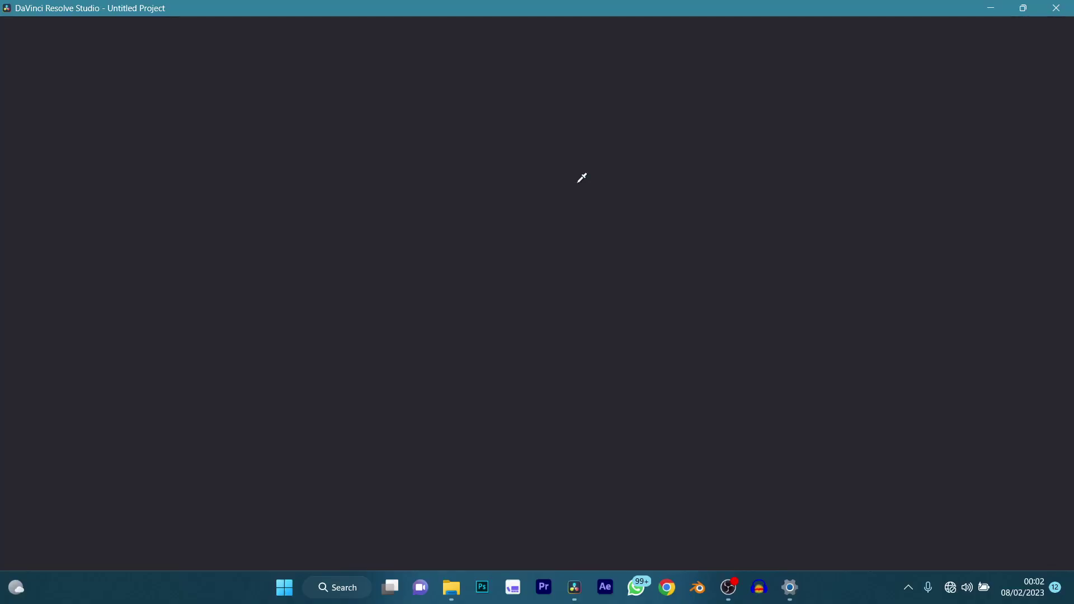
left_click_drag(335, 534, 355, 533)
- Lower the PRIM node's lift to -0.03
left_click(571, 188)
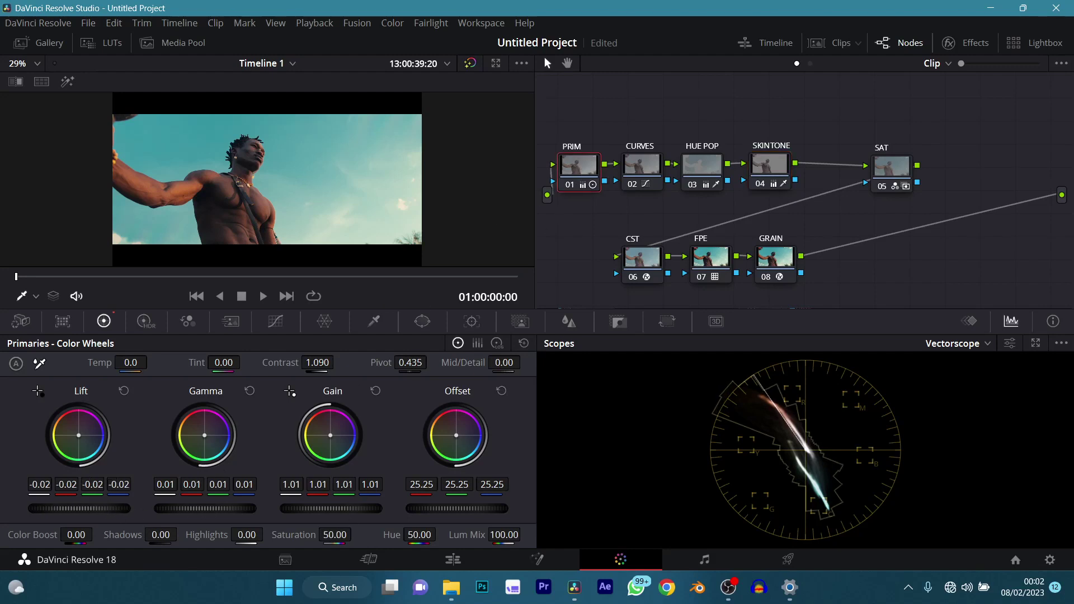
left_click_drag(96, 511, 84, 511)
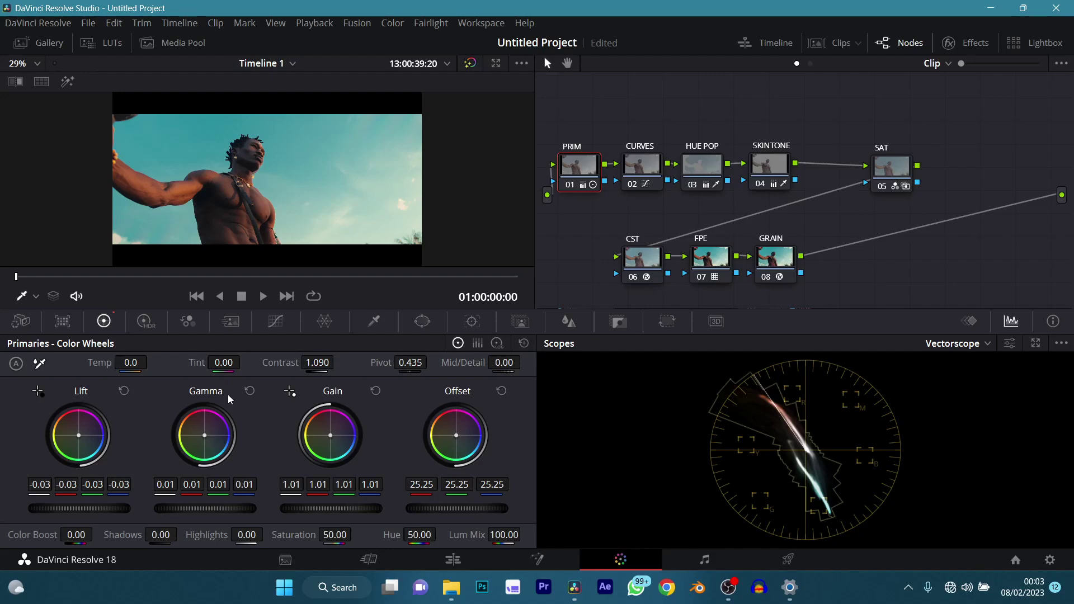
- Append the selected media pool clip after the first one on Video 1, and display the clip thumbnails on the Color page
left_click(454, 560)
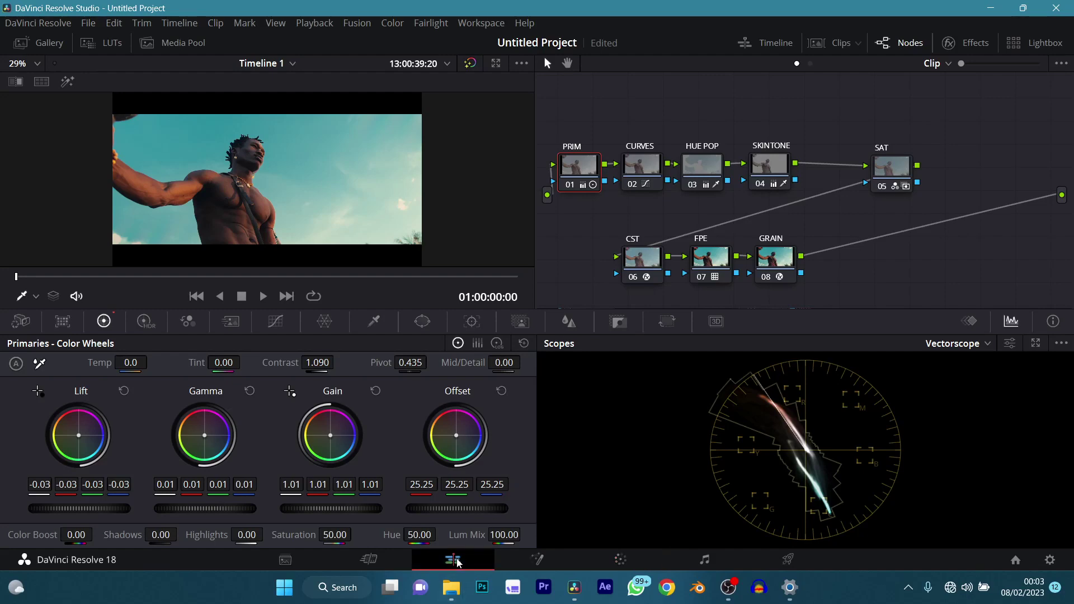
left_click_drag(179, 98, 543, 473)
left_click(548, 372)
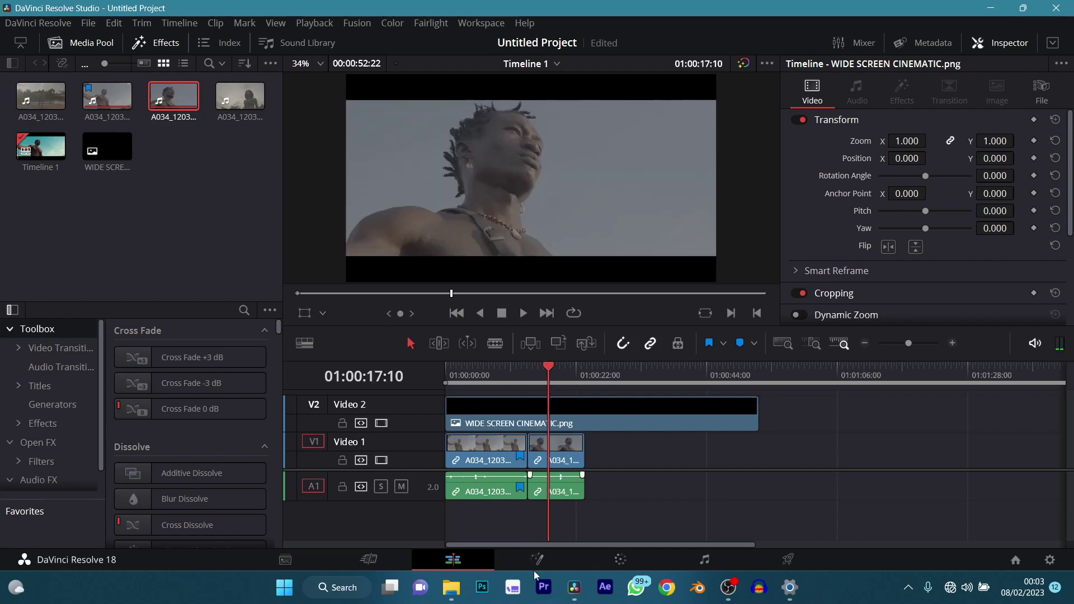
left_click(616, 559)
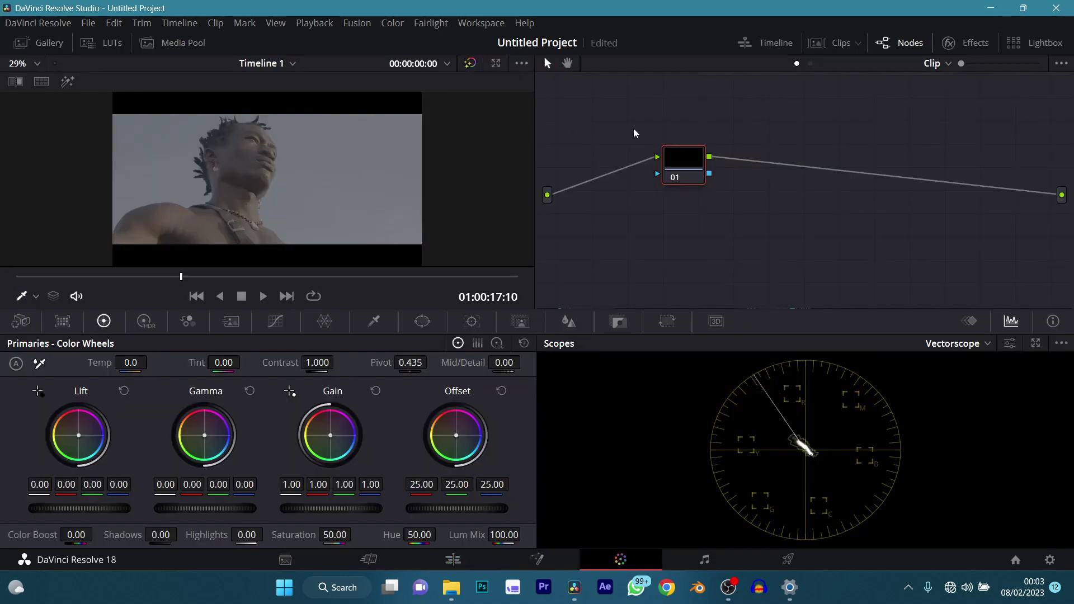
left_click(820, 43)
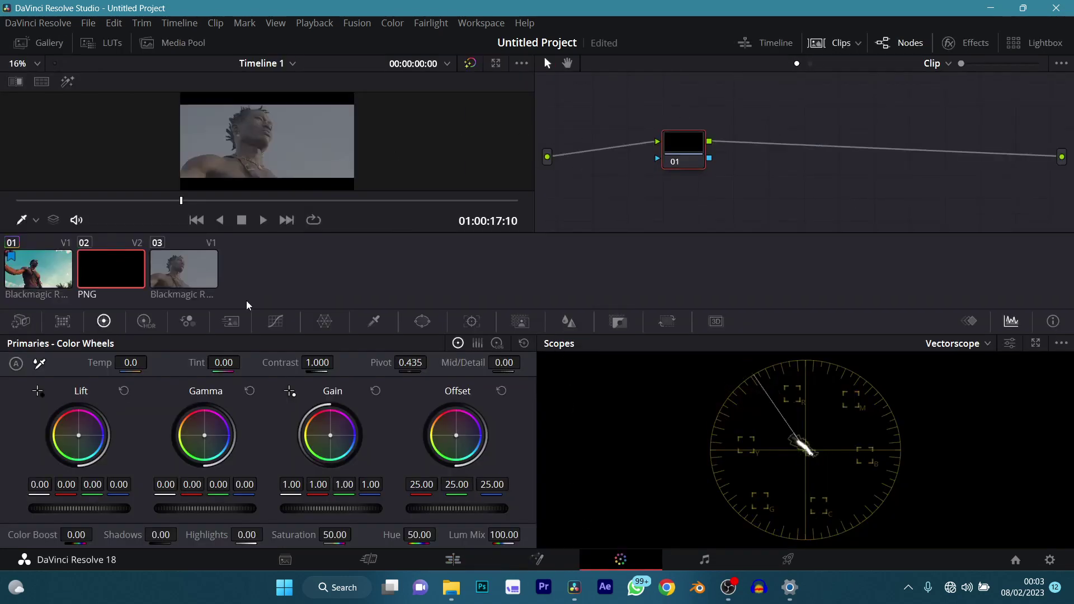
left_click(727, 586)
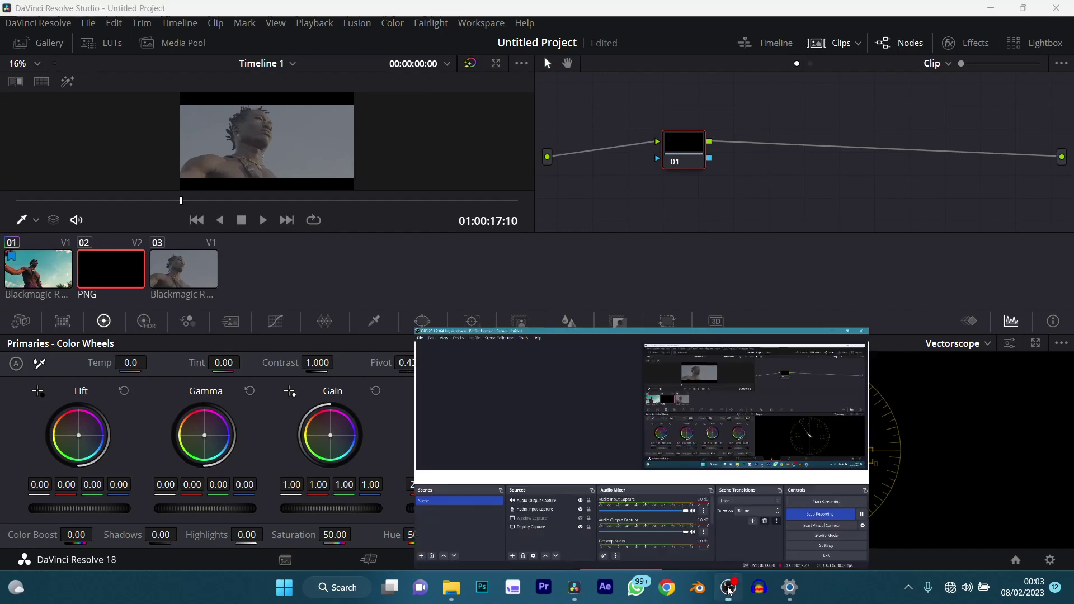
left_click(727, 587)
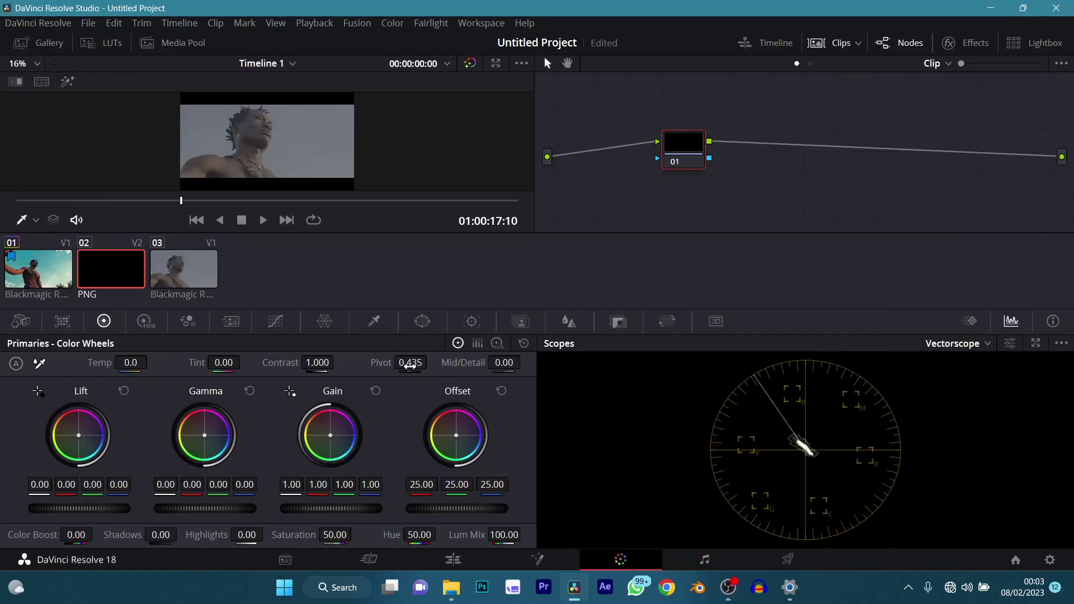
- Copy the first clip's grade to the third clip, hide the clip thumbnails and check the graded image full screen
left_click(61, 272)
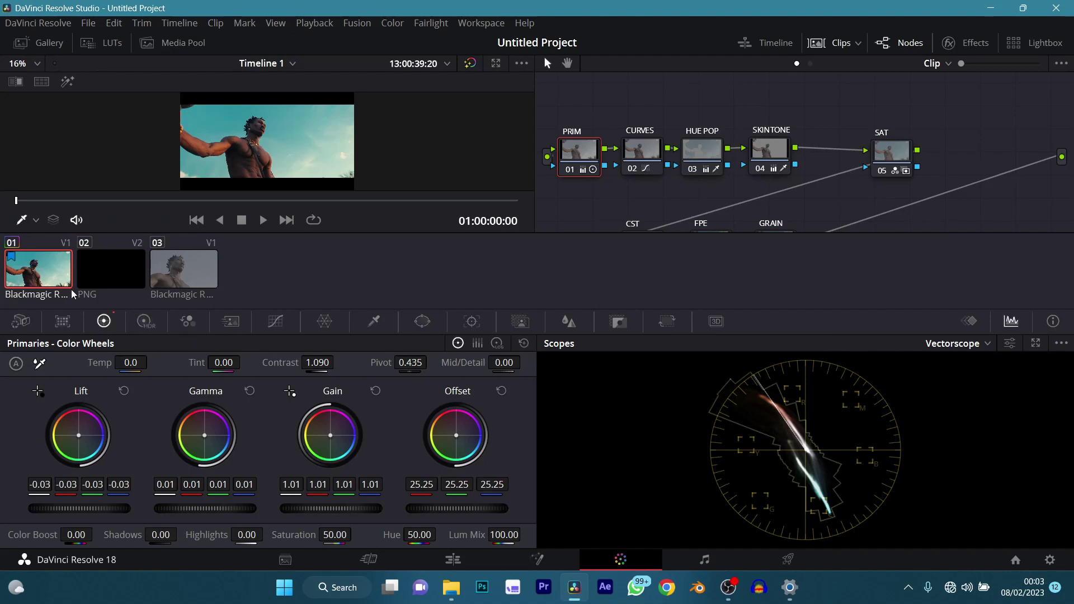
left_click(174, 273)
key("ctrl+v")
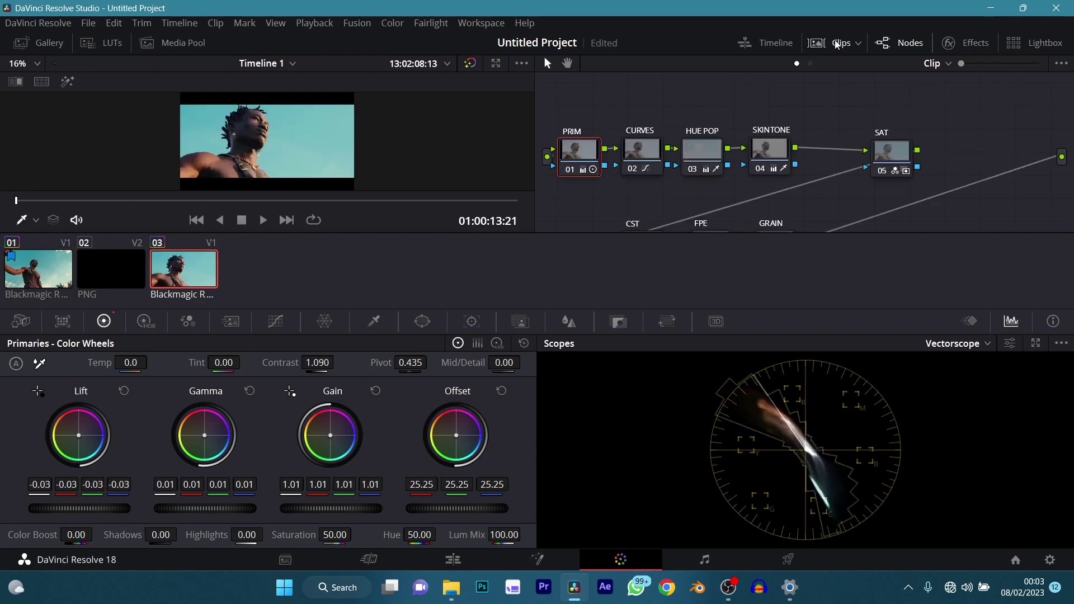
left_click(837, 44)
key("ctrl+f")
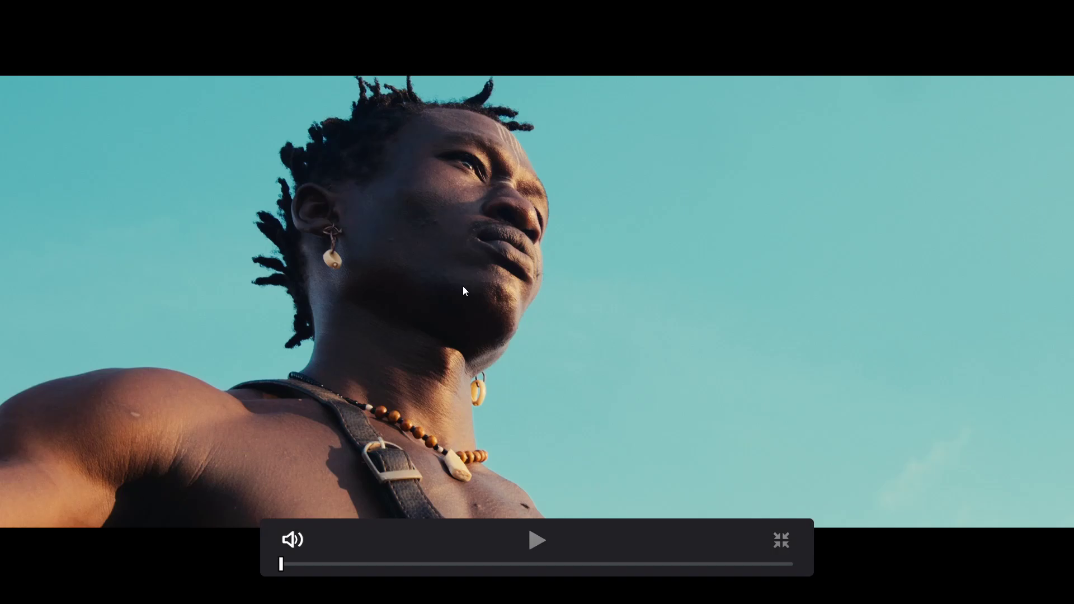
key("ctrl+f")
- Raise the SKINTONE node's saturation to 44.40
left_click(777, 180)
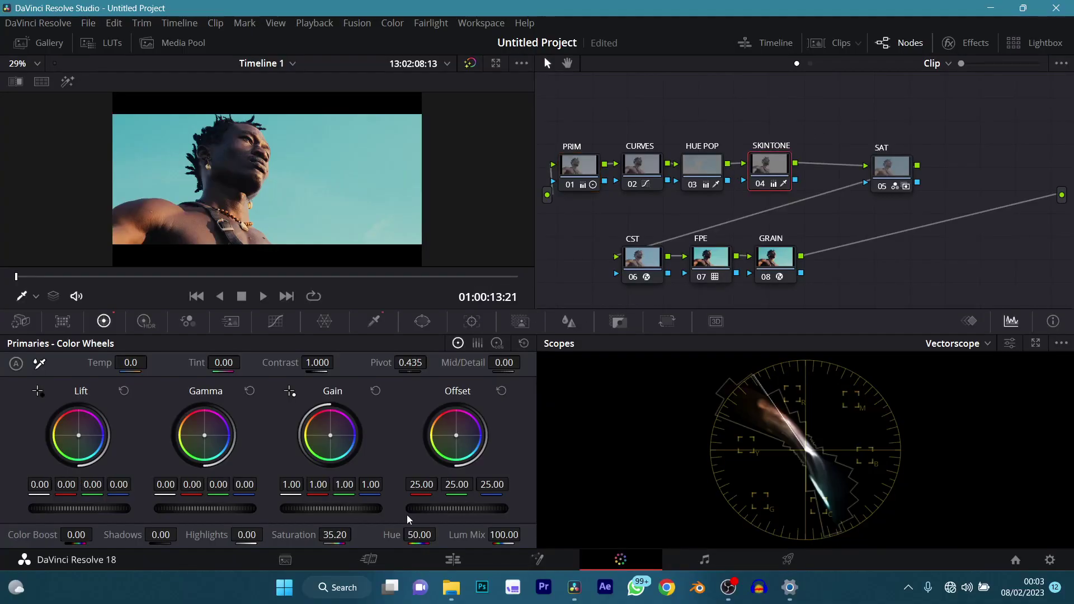
left_click_drag(334, 536, 361, 529)
left_click(337, 221)
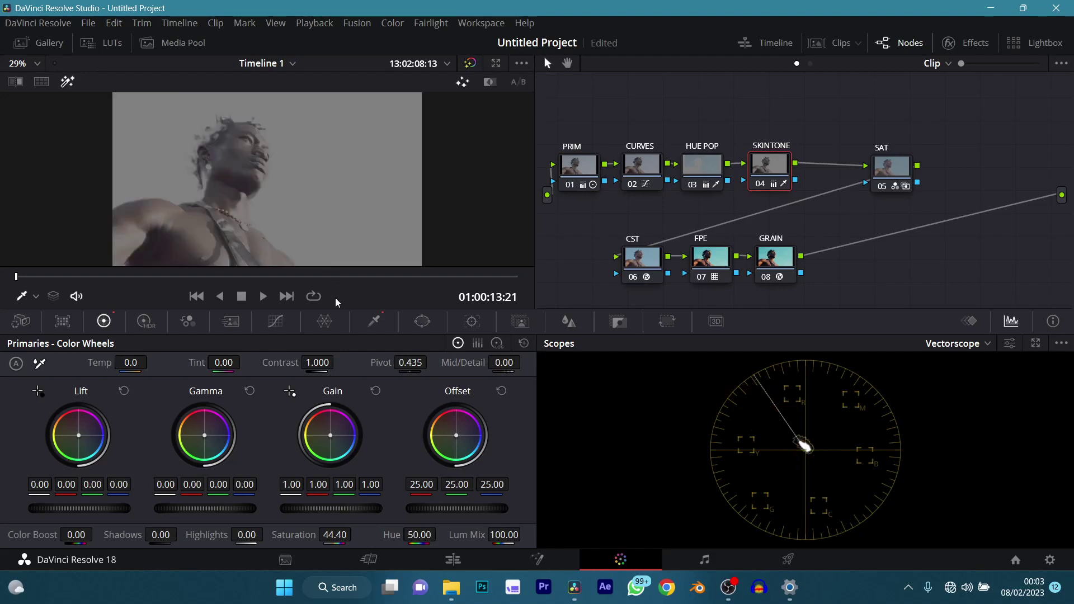
- Add more of the man's face and neck to the SKINTONE node's HSL qualifier selection while highlighting it, and turn the highlight off
left_click(370, 320)
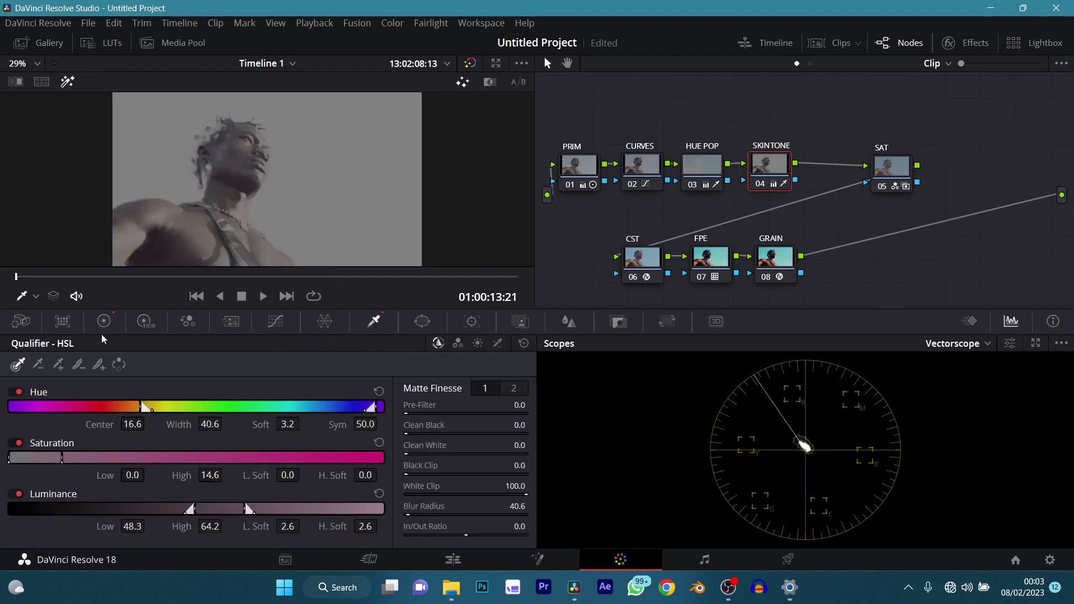
left_click(57, 364)
left_click(212, 168)
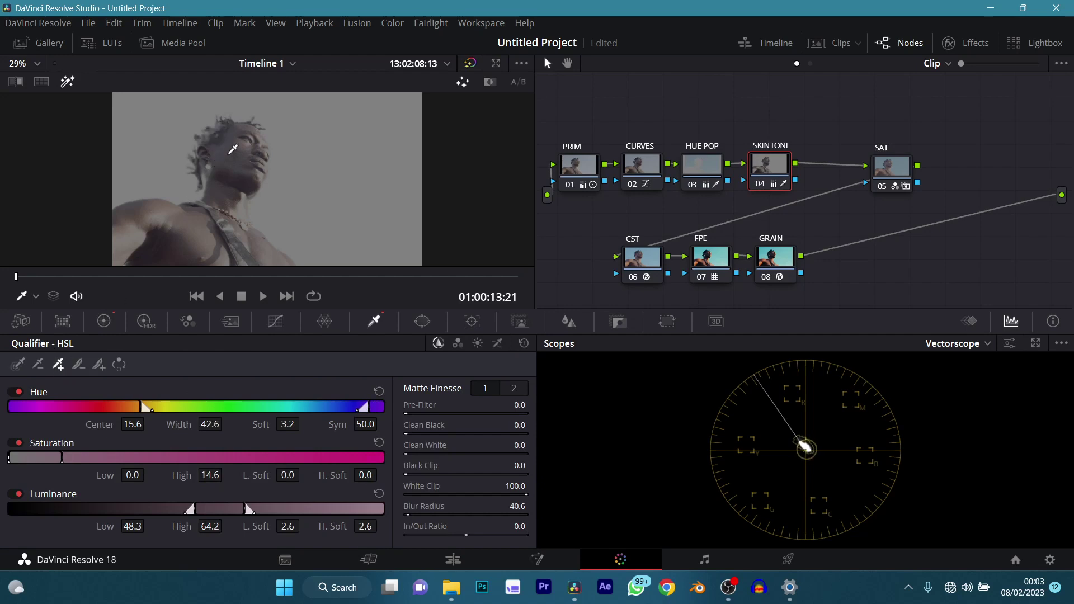
left_click(235, 147)
left_click(242, 209)
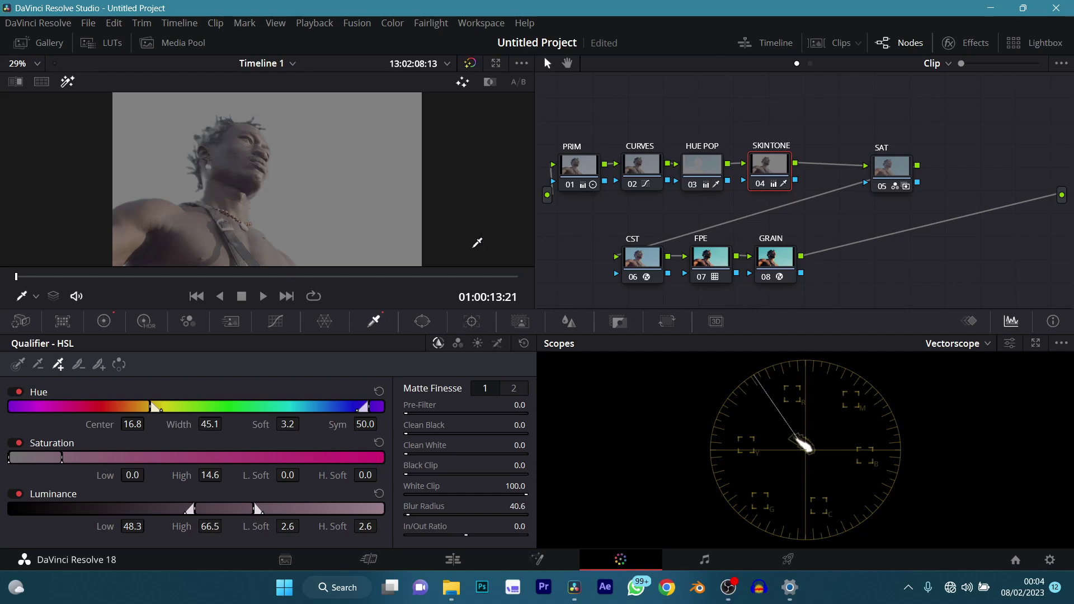
key("shift+h")
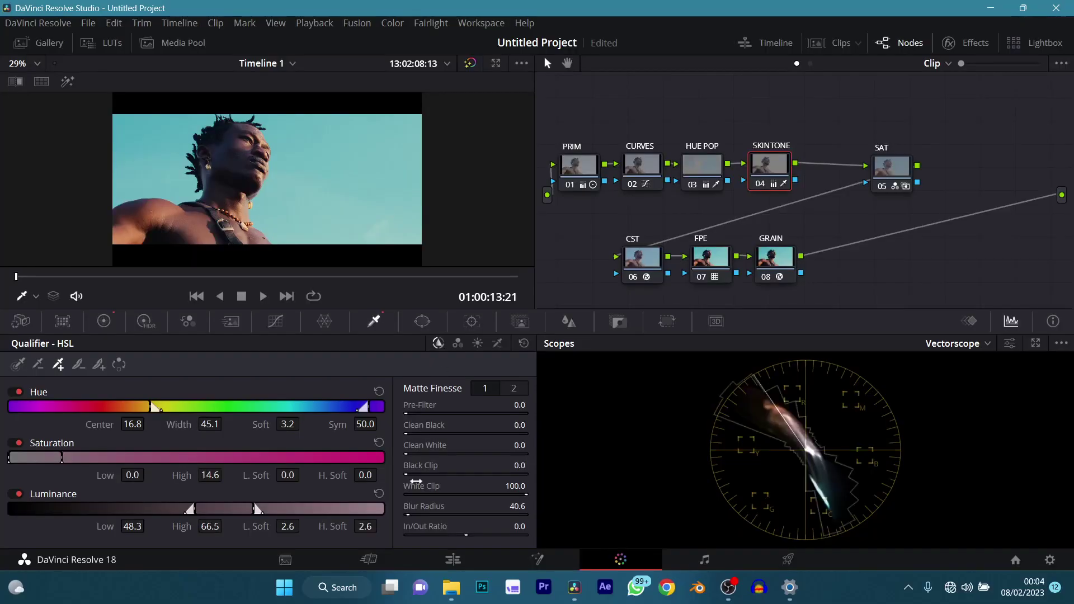
- Lower SKINTONE's gain to 0.95 and compare the result full screen and with the grade bypassed
left_click(103, 321)
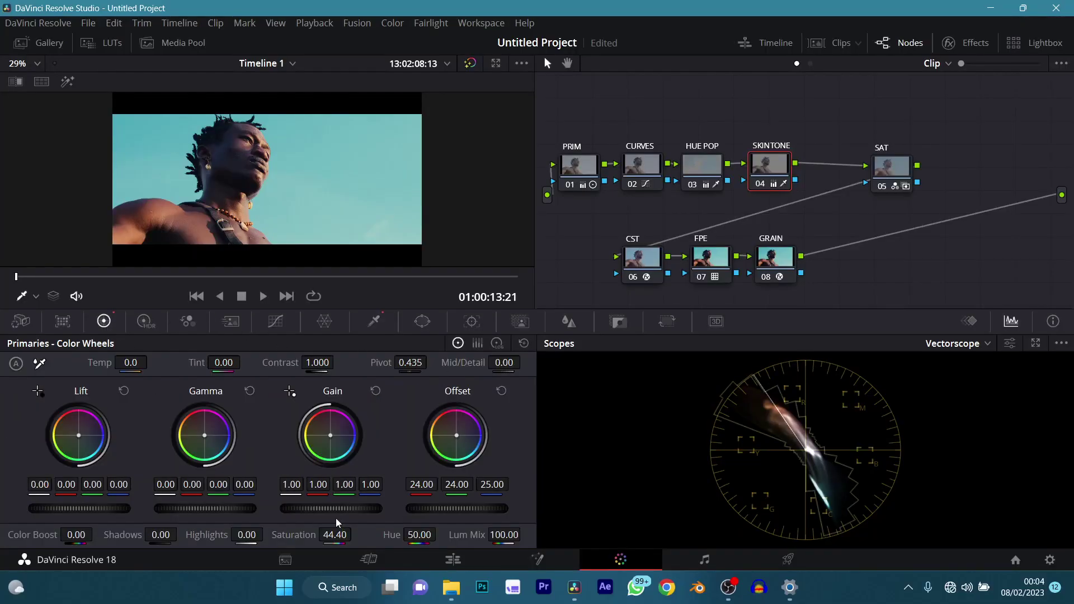
left_click_drag(330, 508, 313, 508)
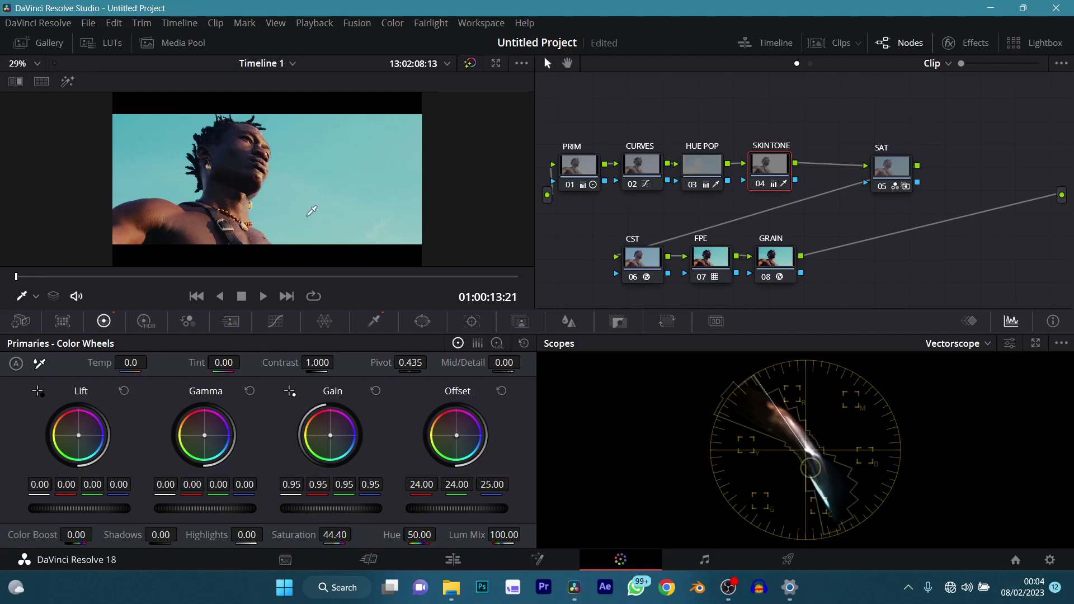
key("ctrl+f")
key("ctrl+f")
key("ctrl+d")
key("alt+d")
key("alt+d")
- On the first clip, bypass the whole grade and re-enable the CST, FPE, GRAIN and SAT nodes one by one
left_click(832, 45)
left_click(66, 271)
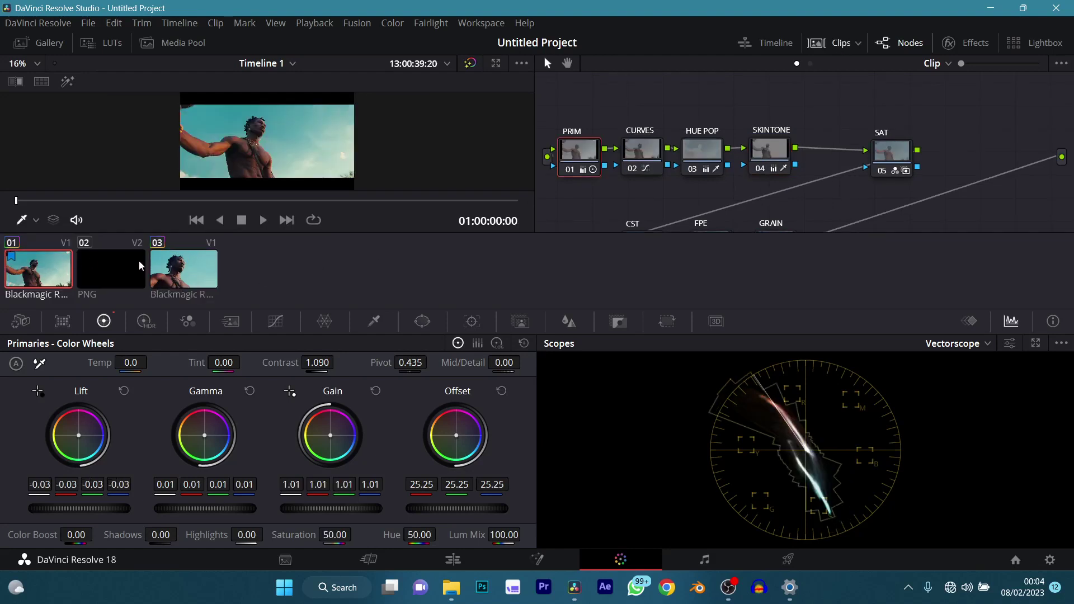
left_click(848, 45)
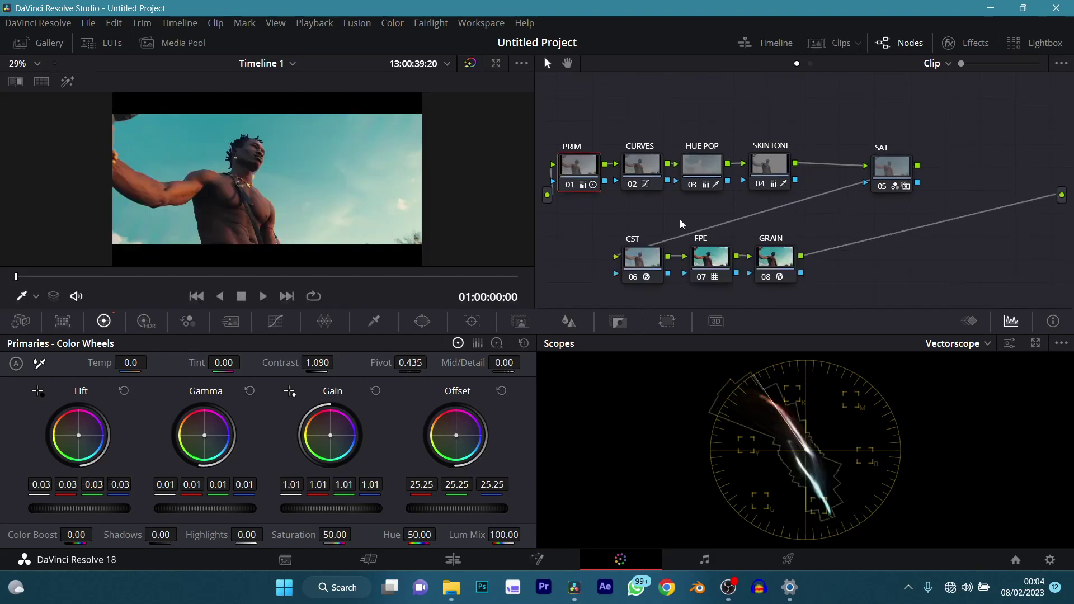
key("alt+d")
left_click(642, 259)
key("ctrl+d")
left_click(709, 258)
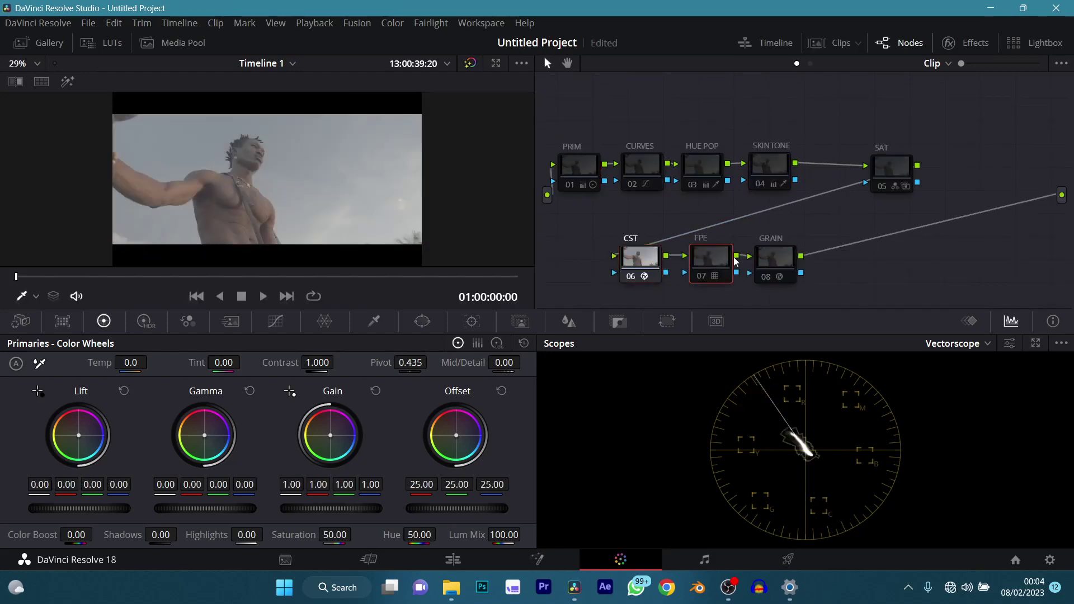
key("ctrl+d")
left_click(775, 257)
key("ctrl+d")
left_click(890, 167)
key("ctrl+d")
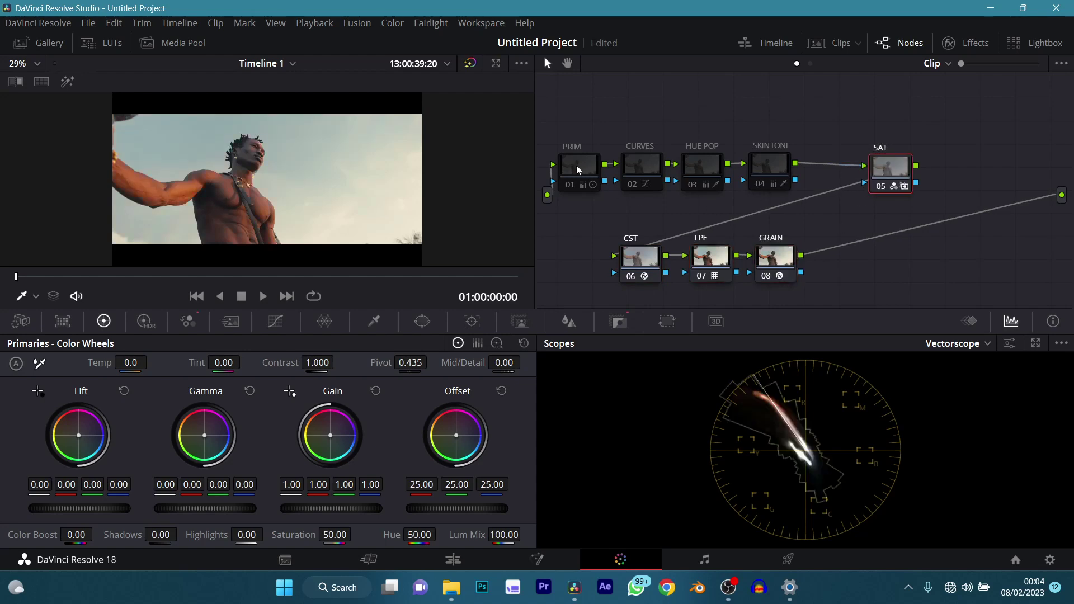
- Re-enable the first clip's PRIM, CURVES, HUE POP and SKINTONE nodes one by one to review each contribution
left_click(576, 165)
key("ctrl+d")
left_click(645, 168)
key("ctrl+d")
left_click(707, 168)
key("ctrl+d")
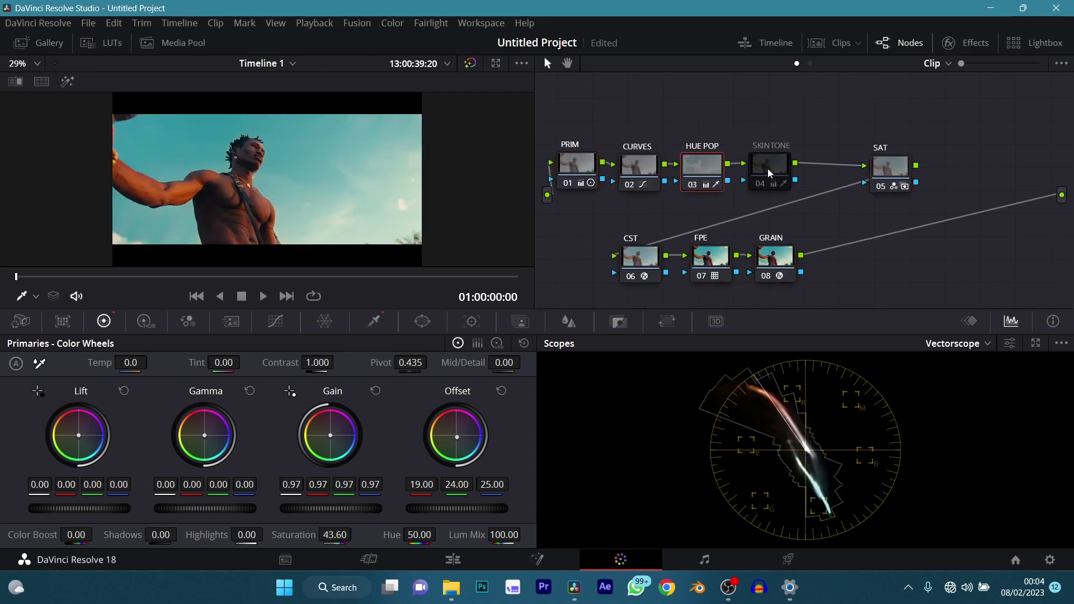
left_click(766, 166)
key("ctrl+d")
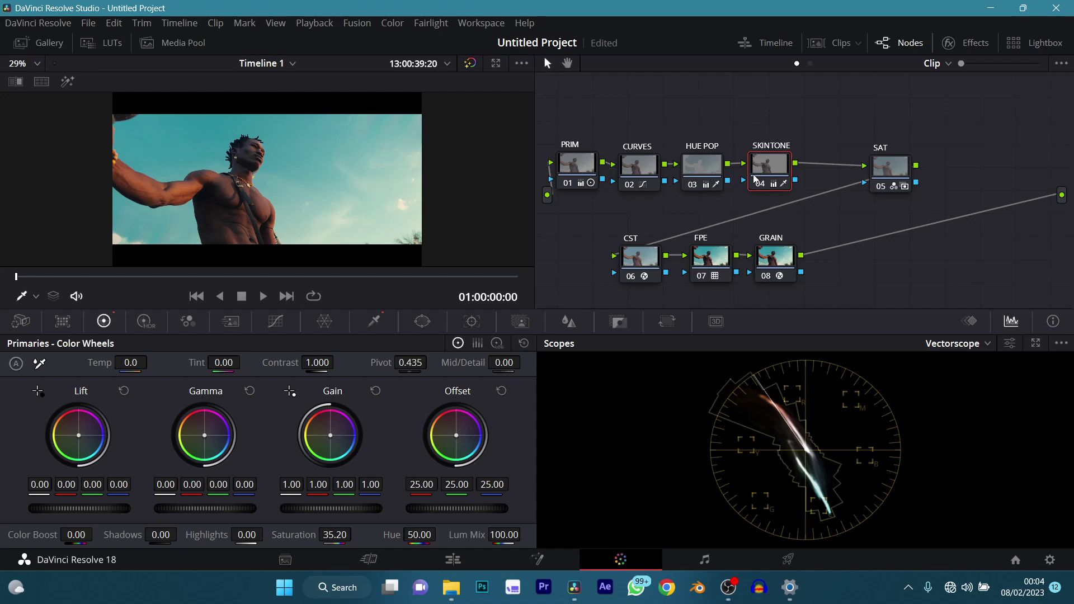
left_click(755, 180)
left_click(755, 179)
- Append the media pool clip of the woman to the end of Video 1, and open it on the Color page
left_click(464, 559)
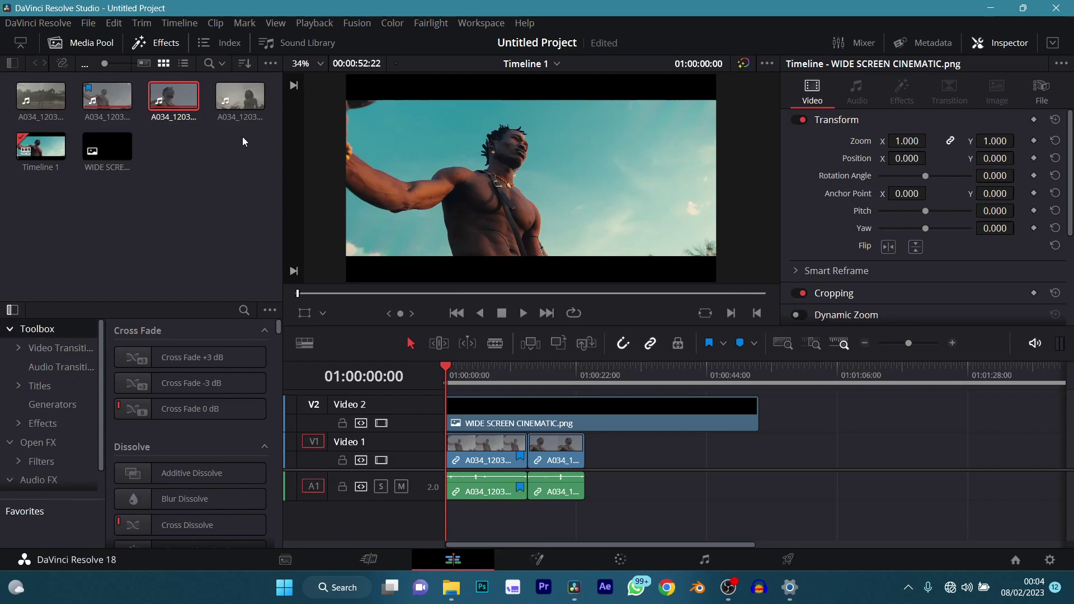
left_click_drag(240, 98, 636, 381)
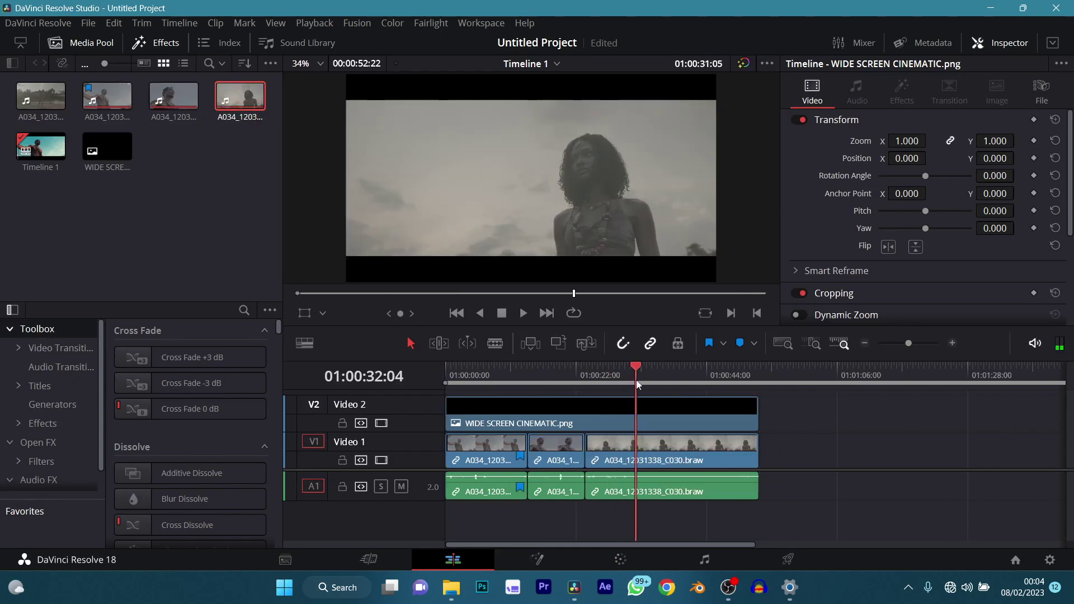
left_click(629, 559)
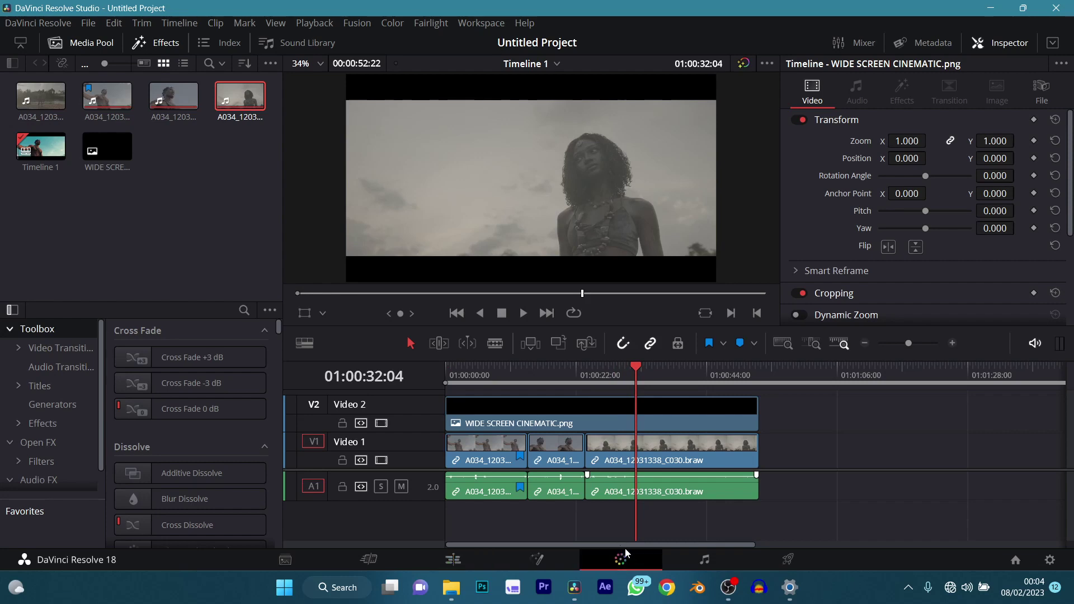
left_click(832, 42)
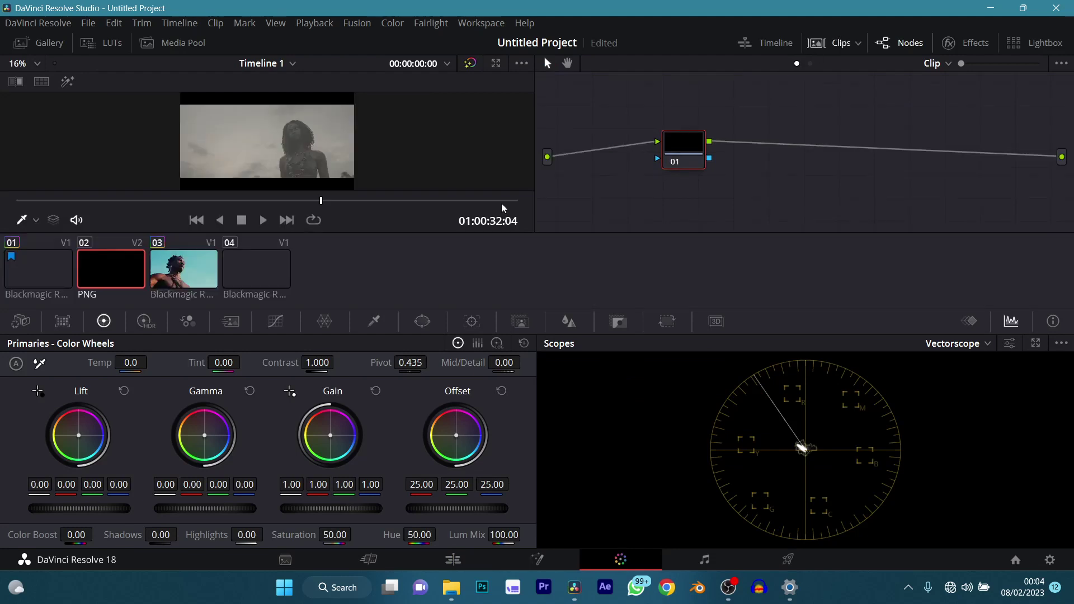
left_click(818, 43)
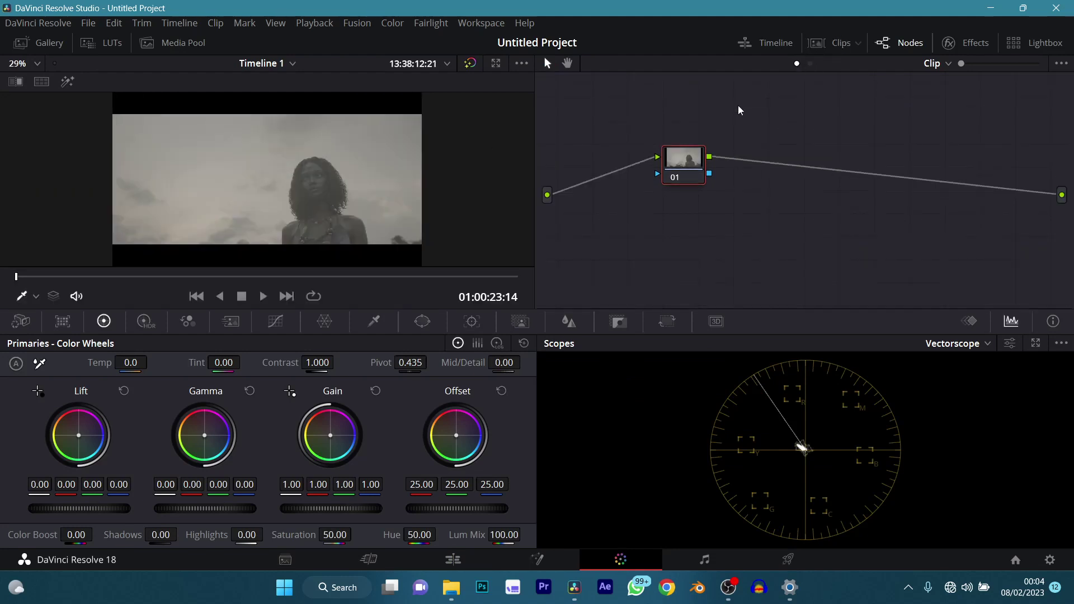
left_click_drag(675, 170, 647, 188)
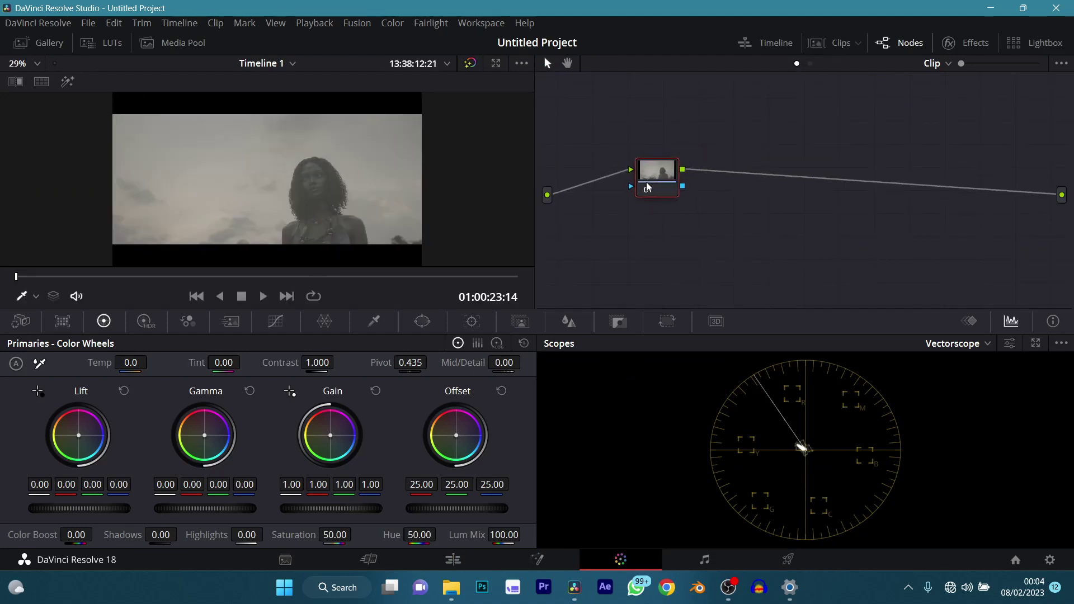
- Copy the first clip's grade to the fourth clip and hide the clip thumbnails
left_click(826, 39)
left_click(54, 276)
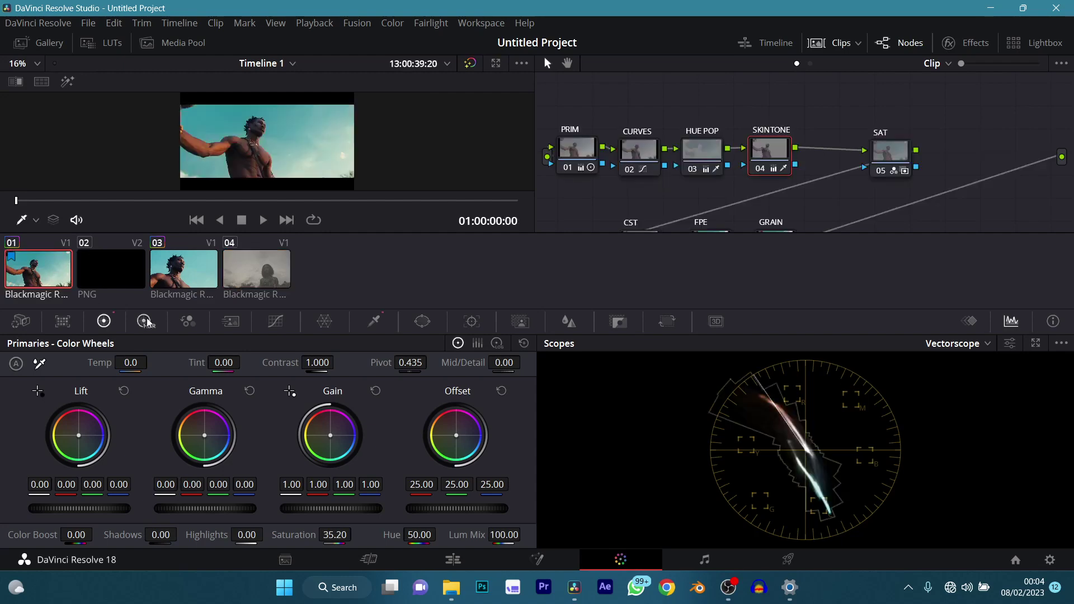
left_click(258, 272)
key("ctrl+v")
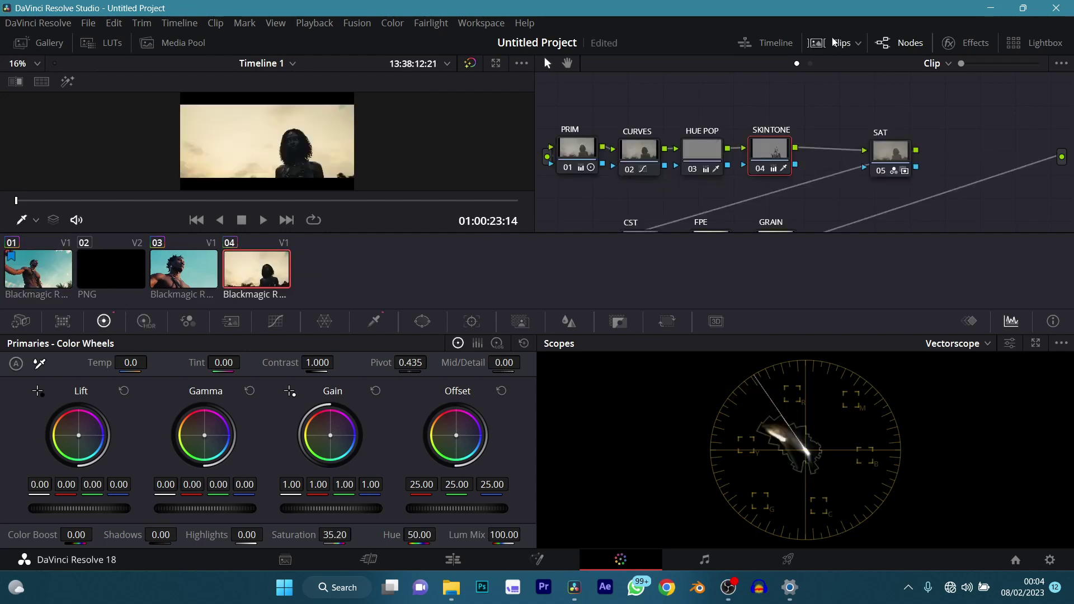
left_click(833, 42)
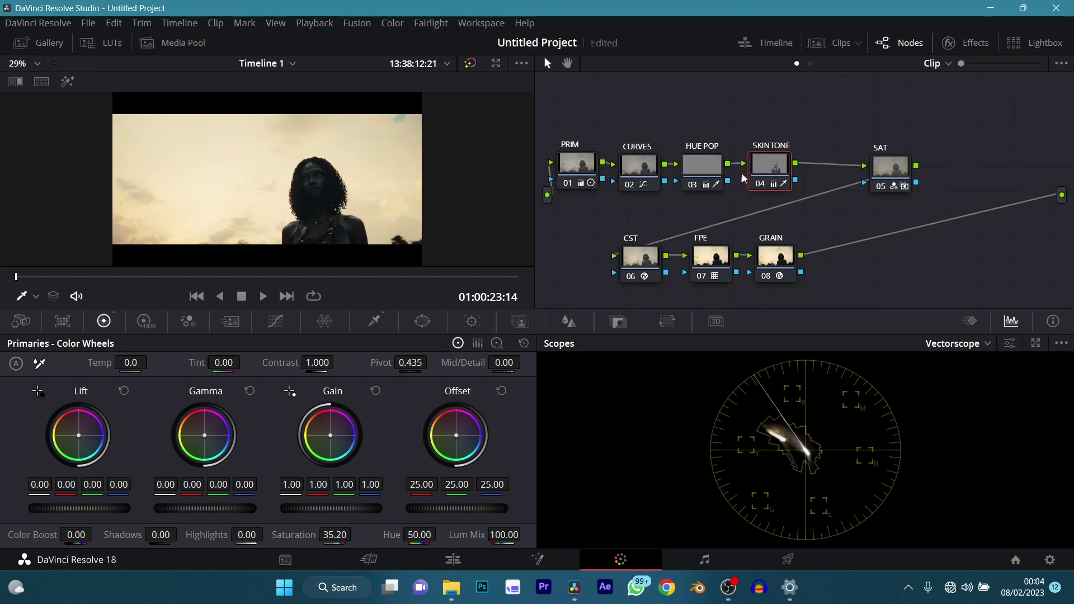
- Bypass the fourth clip's whole grade and re-enable its CST, FPE, GRAIN and SAT nodes one by one
key("shift+d")
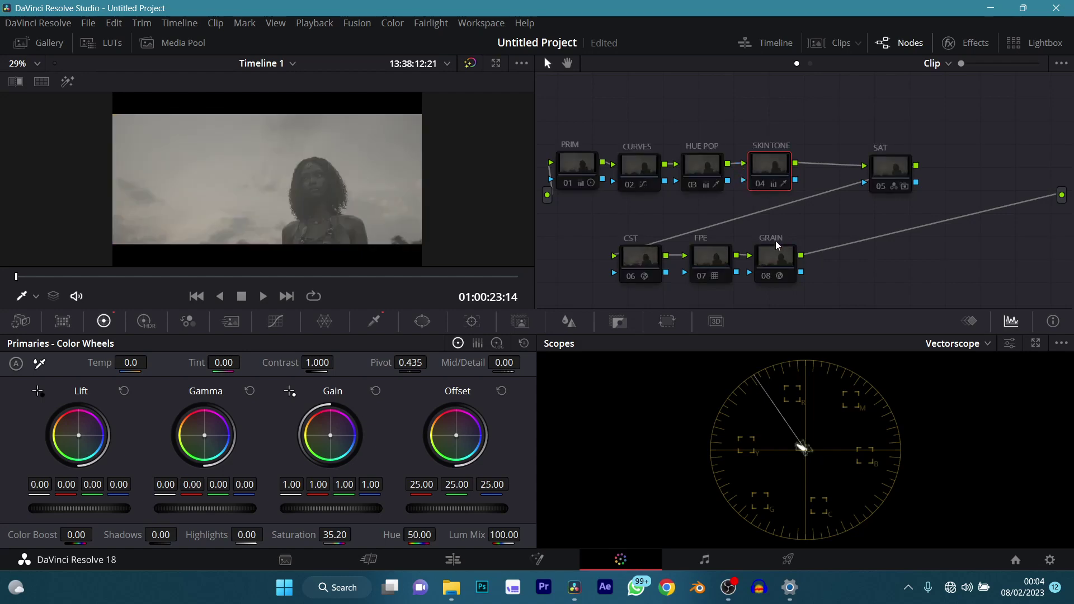
left_click_drag(650, 266, 642, 265)
left_click(701, 261)
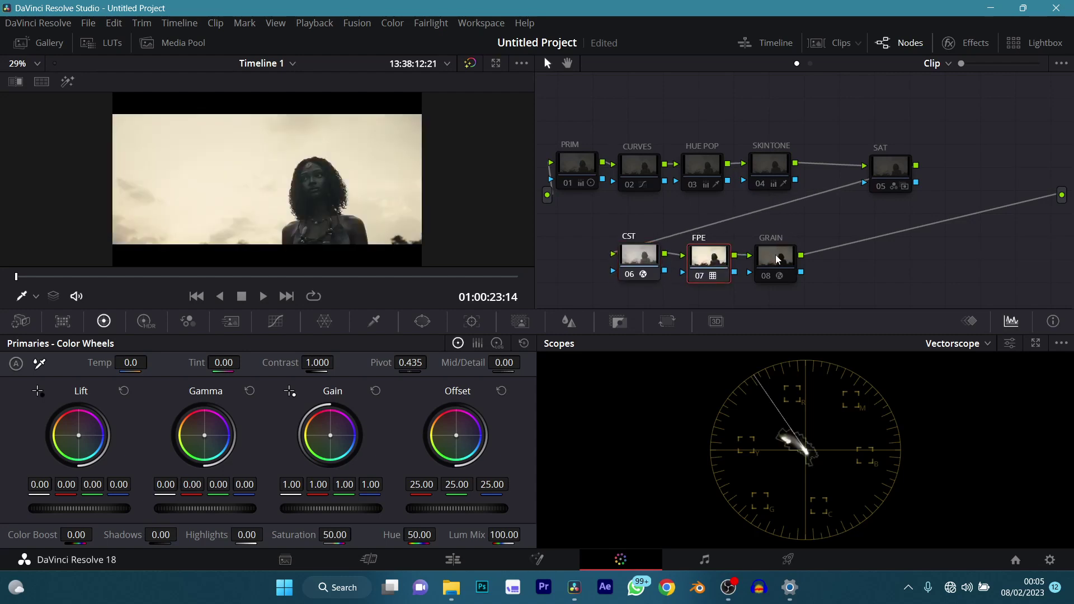
left_click_drag(775, 258, 774, 258)
left_click(887, 166)
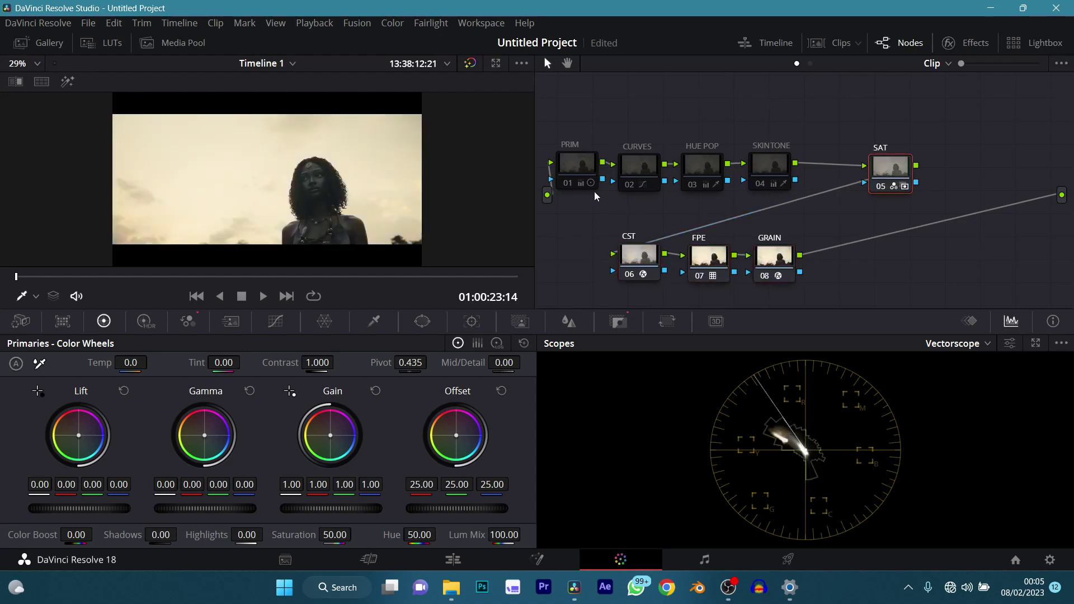
- Re-enable the fourth clip's PRIM, CURVES, HUE POP and SKINTONE nodes in turn, toggling PRIM to compare its effect
left_click_drag(585, 188, 585, 186)
key("ctrl+d")
key("ctrl+d")
key("ctrl+d")
key("ctrl+d")
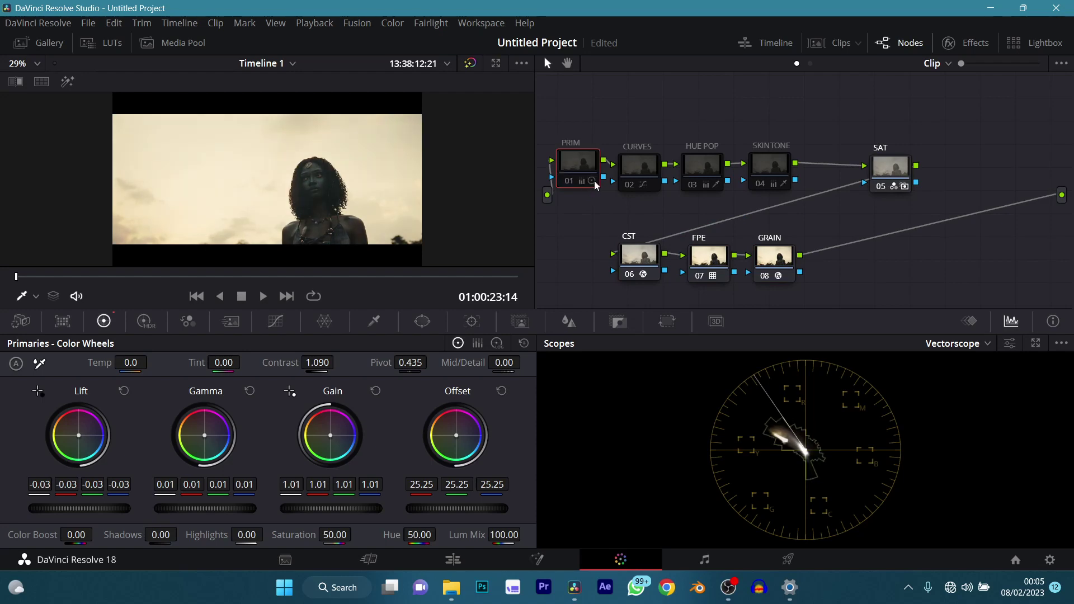
left_click(630, 170)
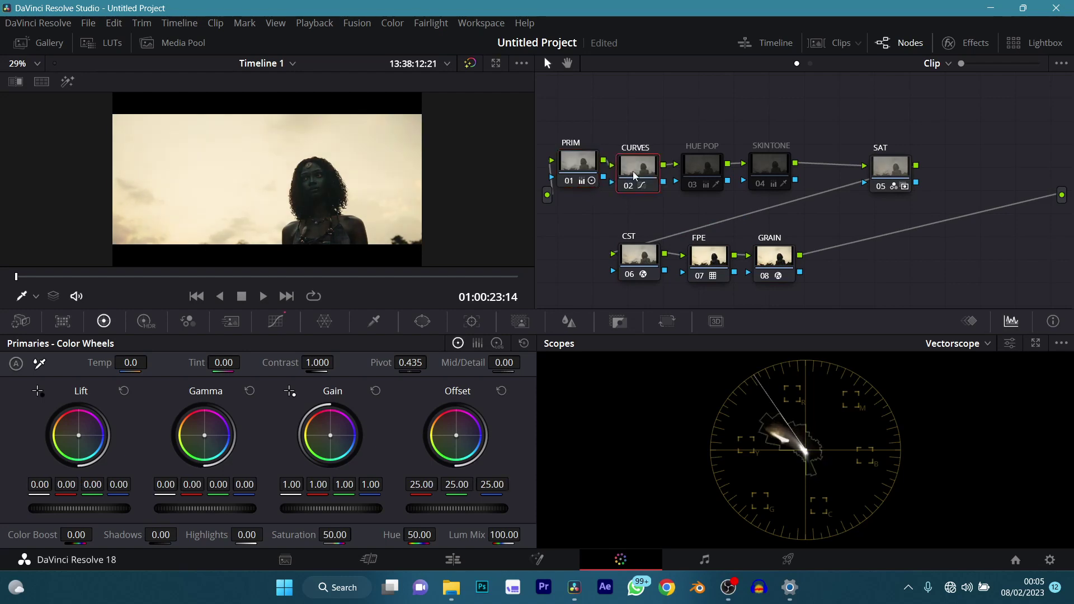
key("ctrl+d")
left_click(711, 167)
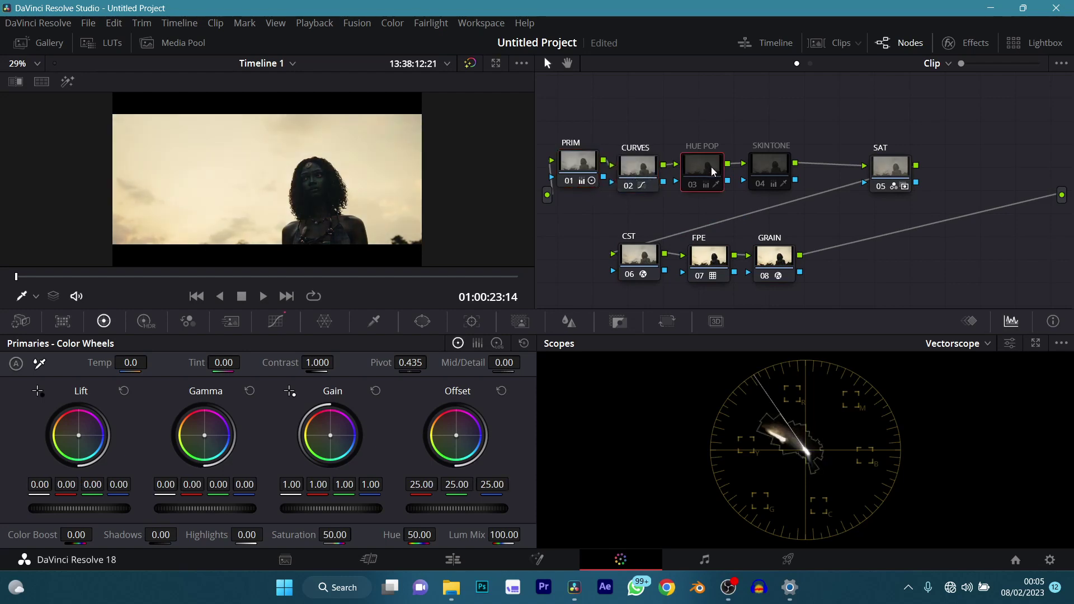
left_click(771, 162)
key("ctrl+d")
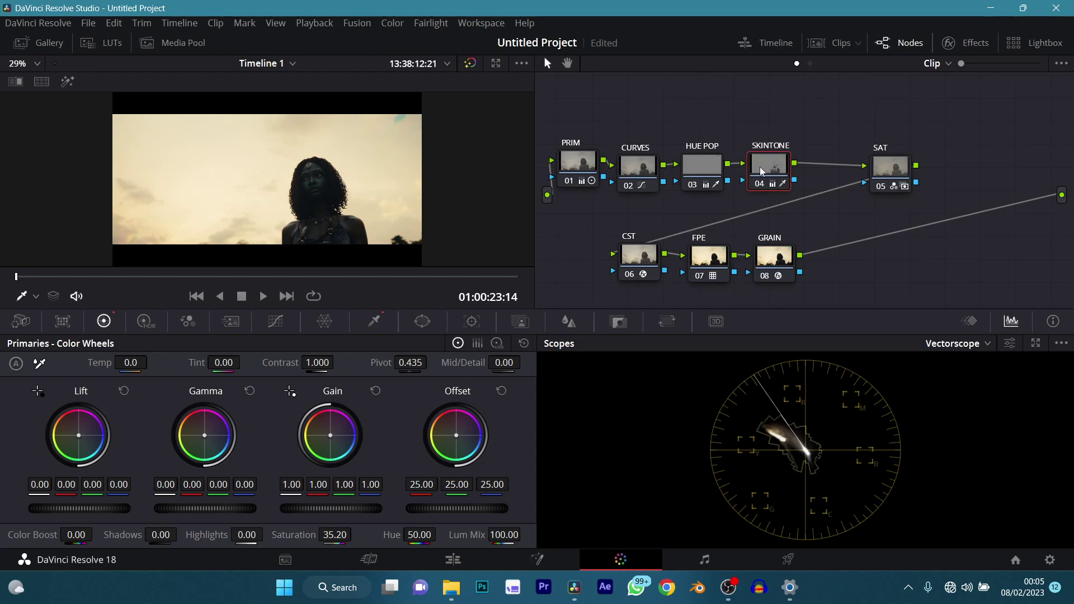
- Select the fourth clip's HUE POP node and display the list of adjustments it contains
left_click(696, 171)
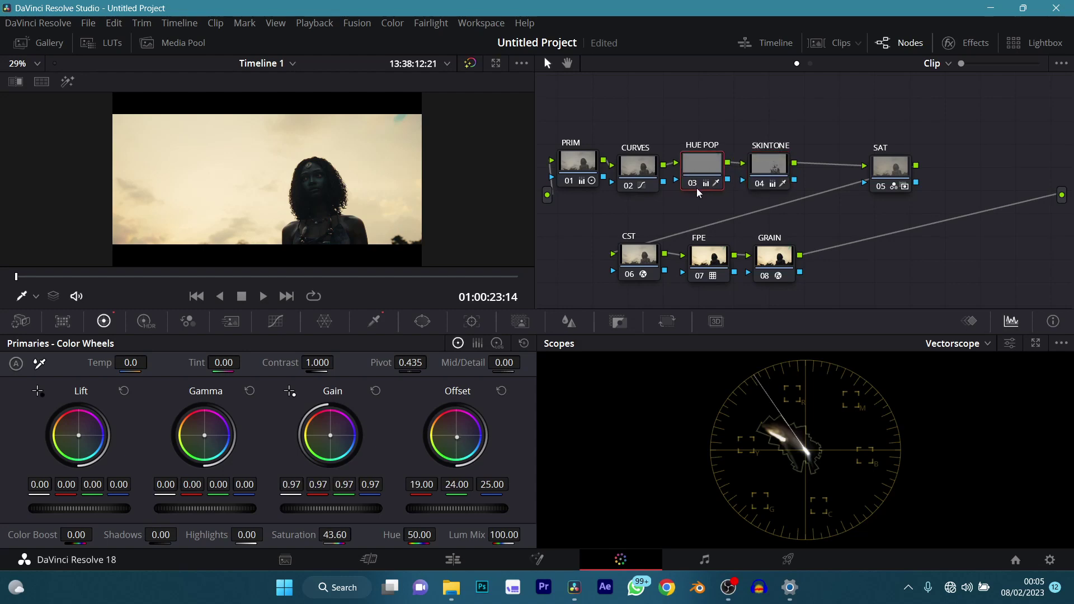
mouse_move(695, 186)
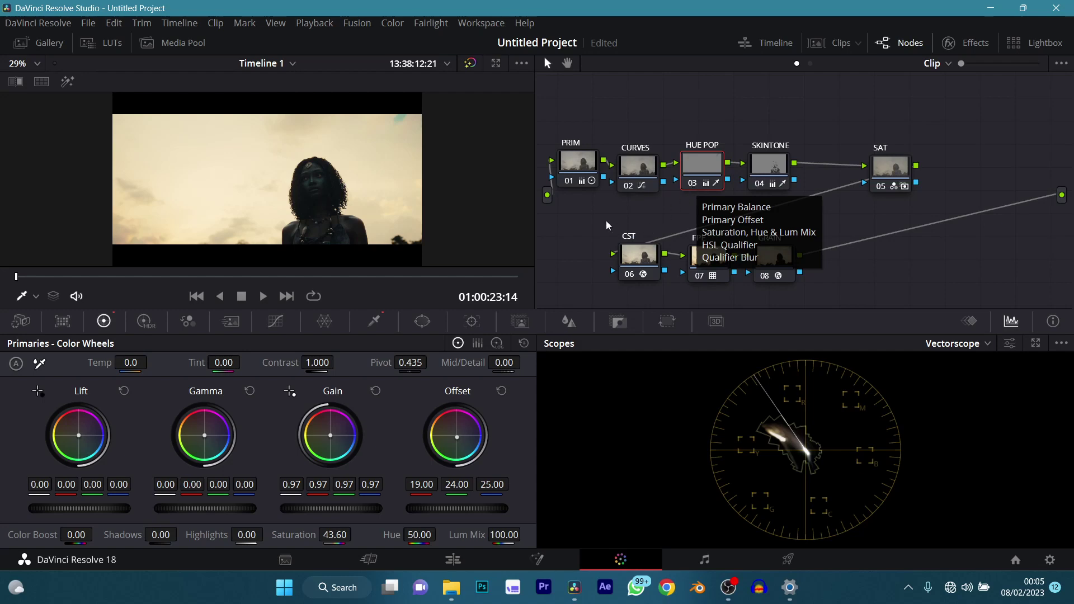
- Preview the HUE POP node's qualifier selection, then resample it from the sky beside the woman
key("shift+h")
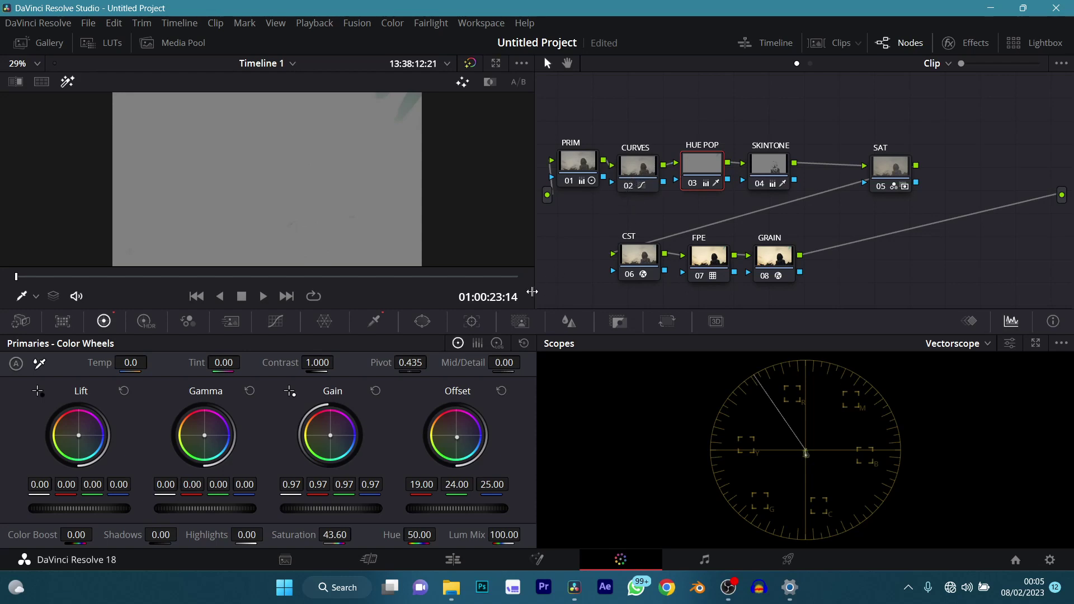
key("shift+h")
left_click(374, 321)
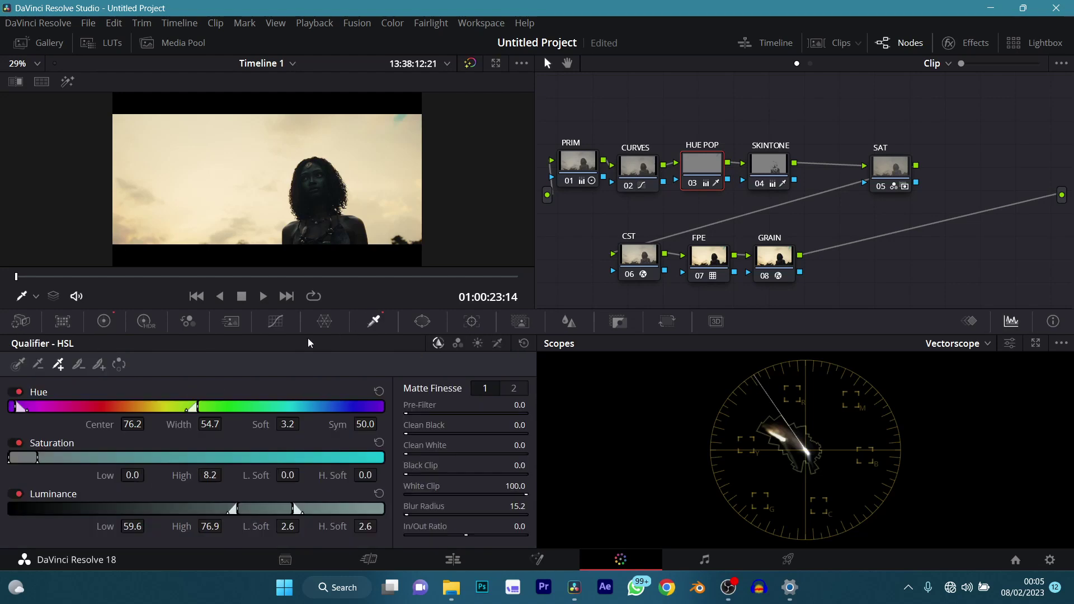
left_click(18, 364)
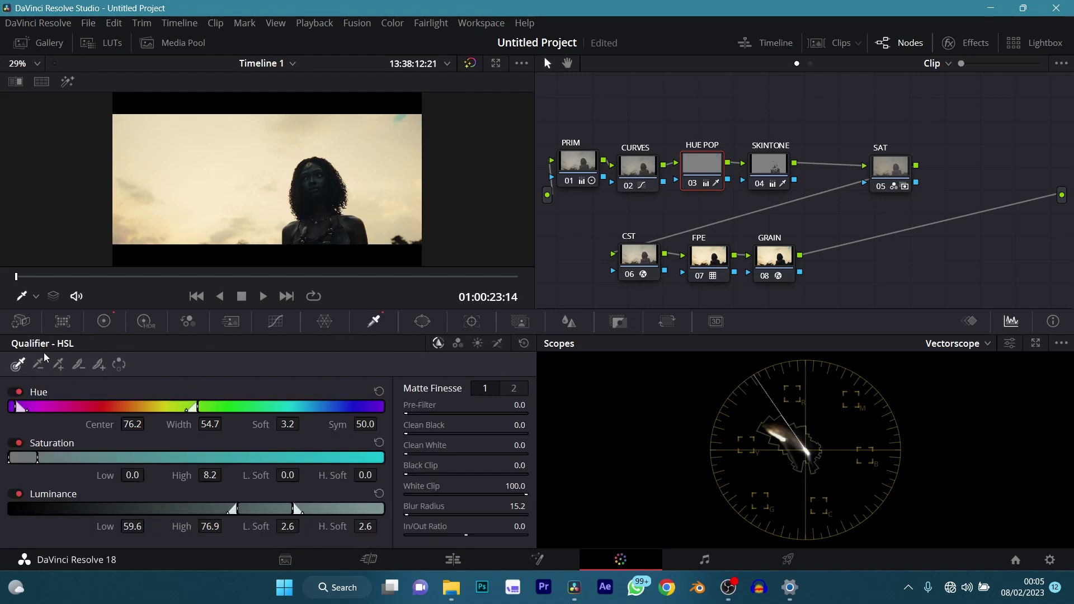
left_click(235, 159)
left_click(252, 173)
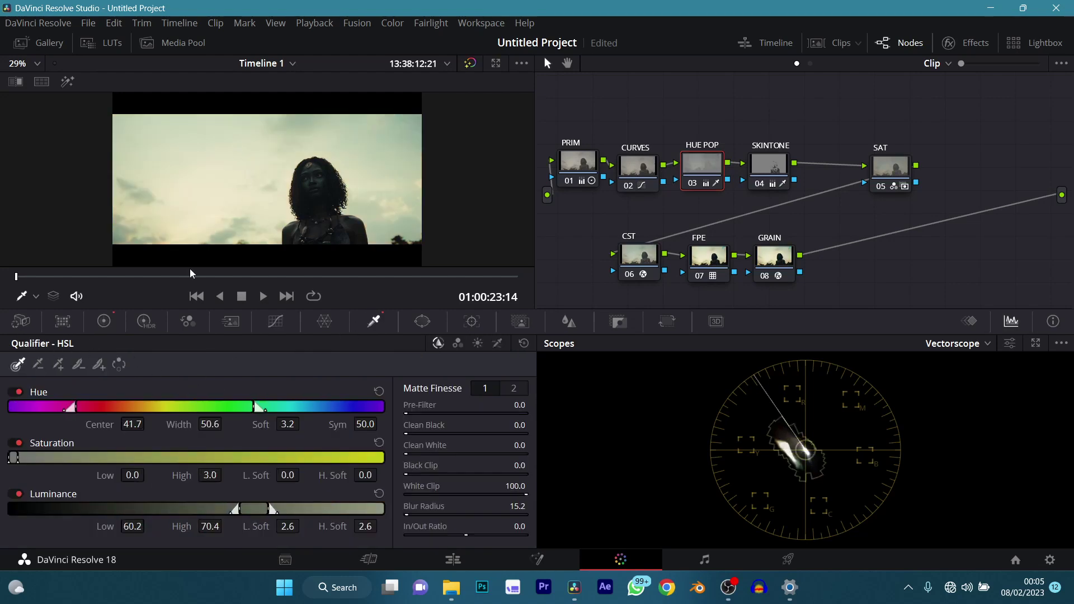
- Add more sky areas to the HUE POP qualifier selection and show the highlighted matte
left_click(58, 364)
left_click(197, 186)
left_click(236, 218)
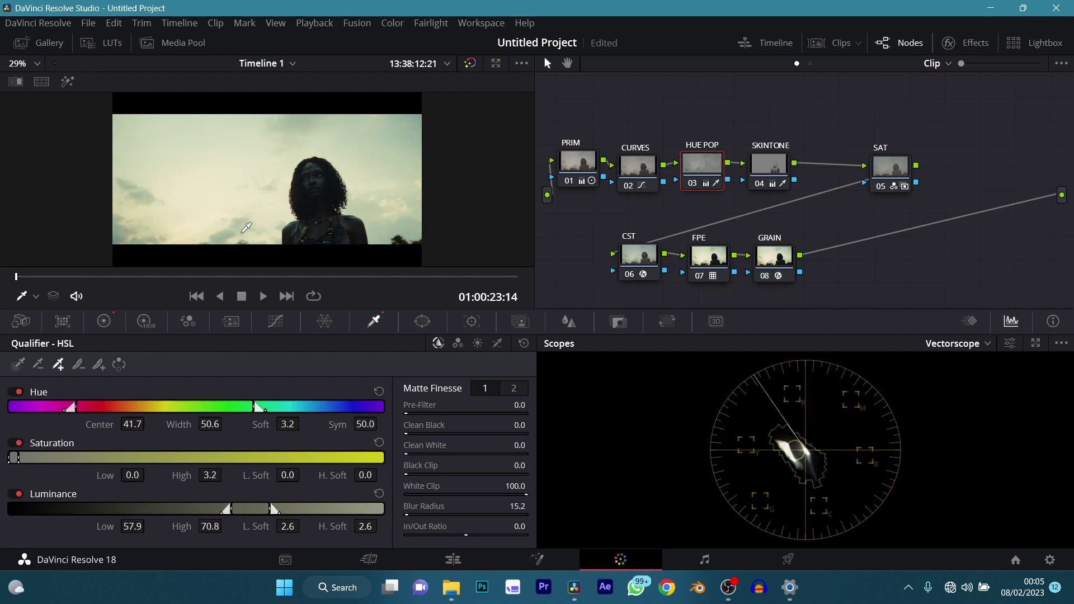
left_click(165, 205)
key("shift+h")
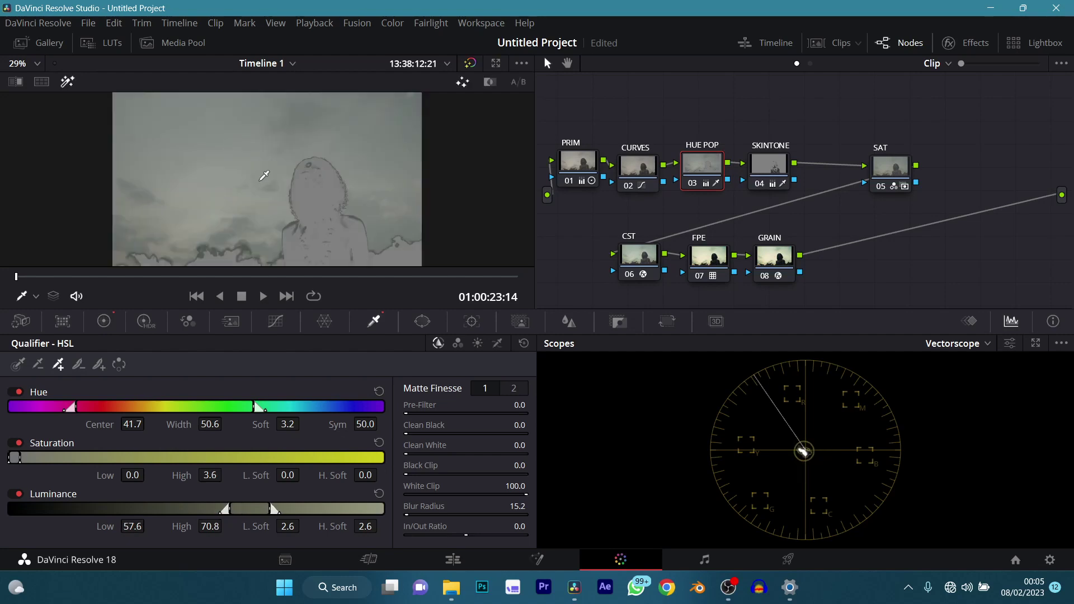
left_click(132, 204)
- Refine the HUE POP qualifier to hue center 38.6, saturation 0.2–9.5, luminance 61.3–74.7 and blur radius 14.7, then turn off the highlight
mouse_move(156, 407)
left_mouse_down()
mouse_move(180, 406)
mouse_move(96, 406)
mouse_move(147, 406)
left_mouse_up()
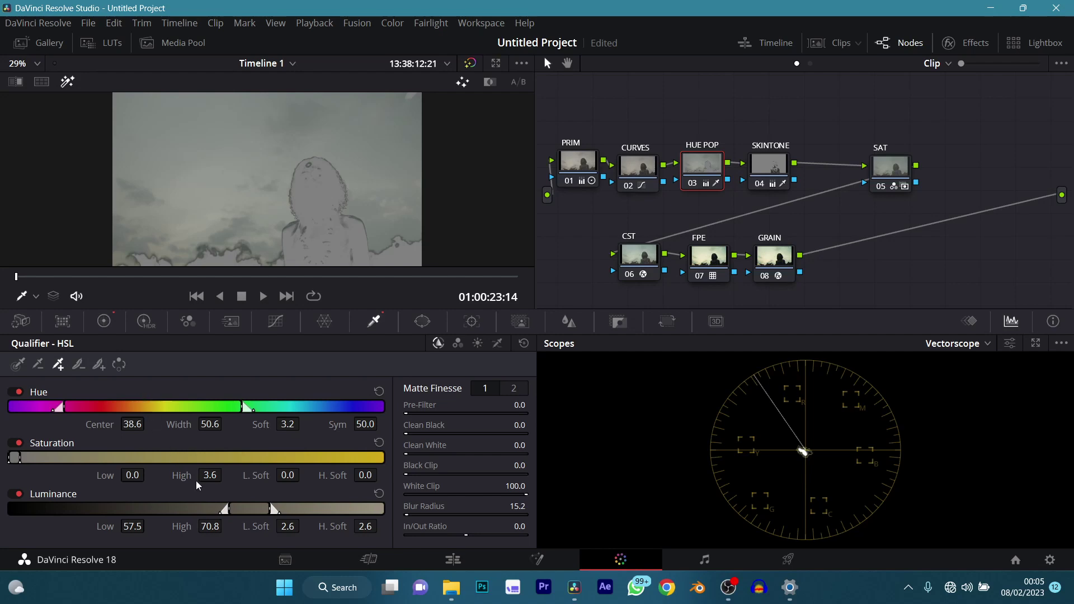
left_click_drag(20, 457, 31, 460)
left_click_drag(252, 509, 267, 508)
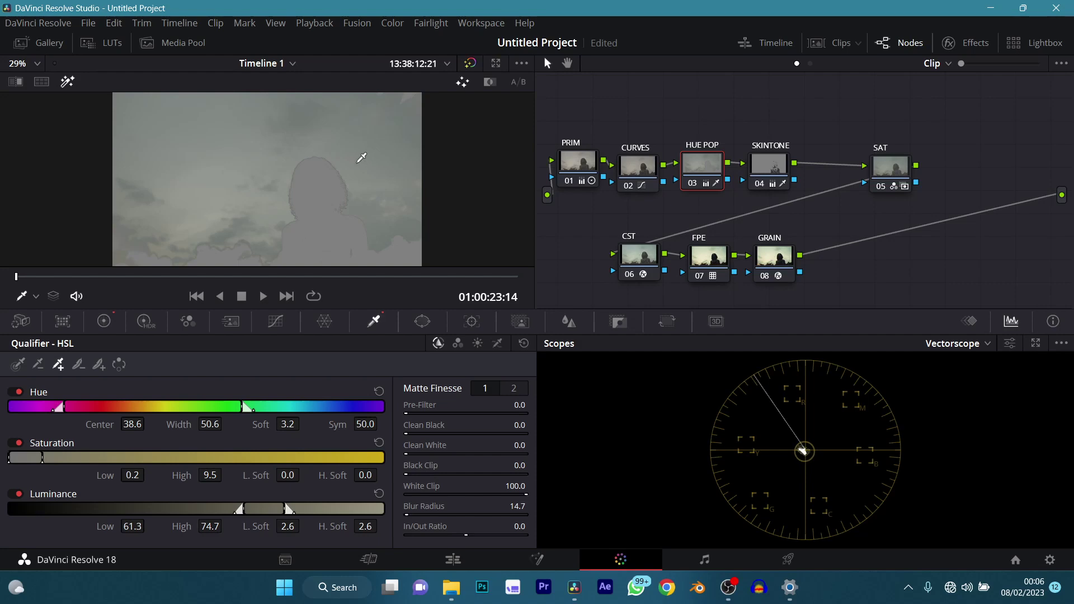
key("shift+h")
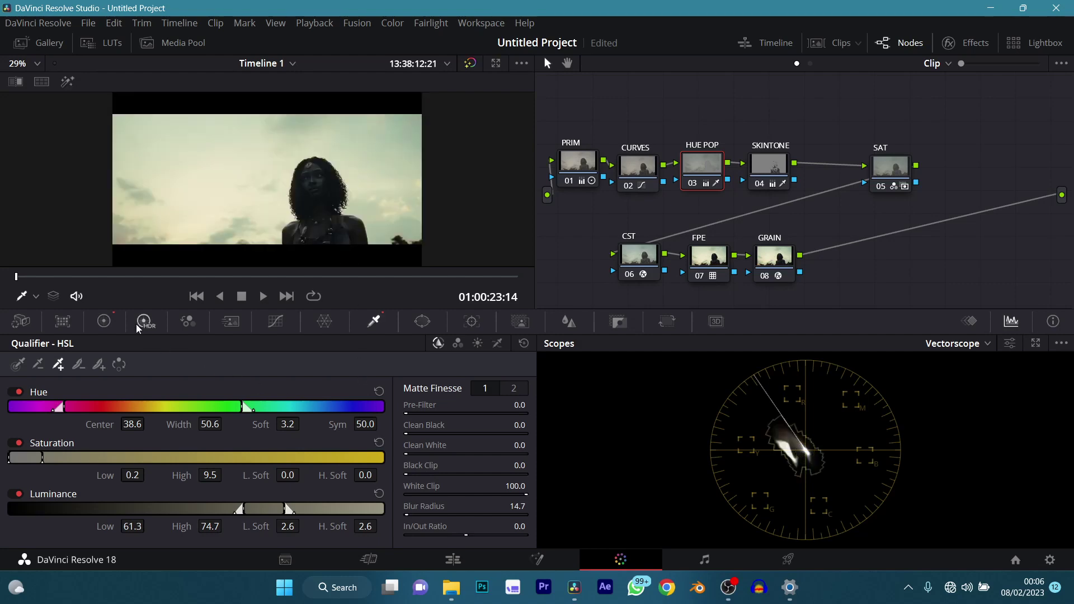
- Lower the HUE POP gain to 0.87 and set its offset to 14.55 red, 20.55 green and 23.55 blue
left_click(104, 322)
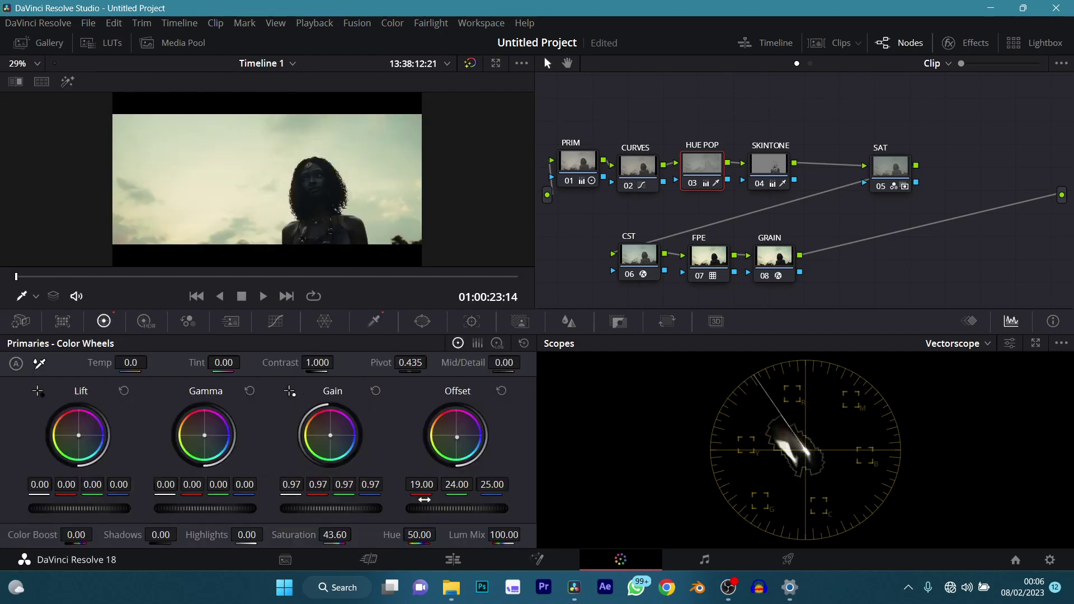
left_click_drag(347, 513, 311, 514)
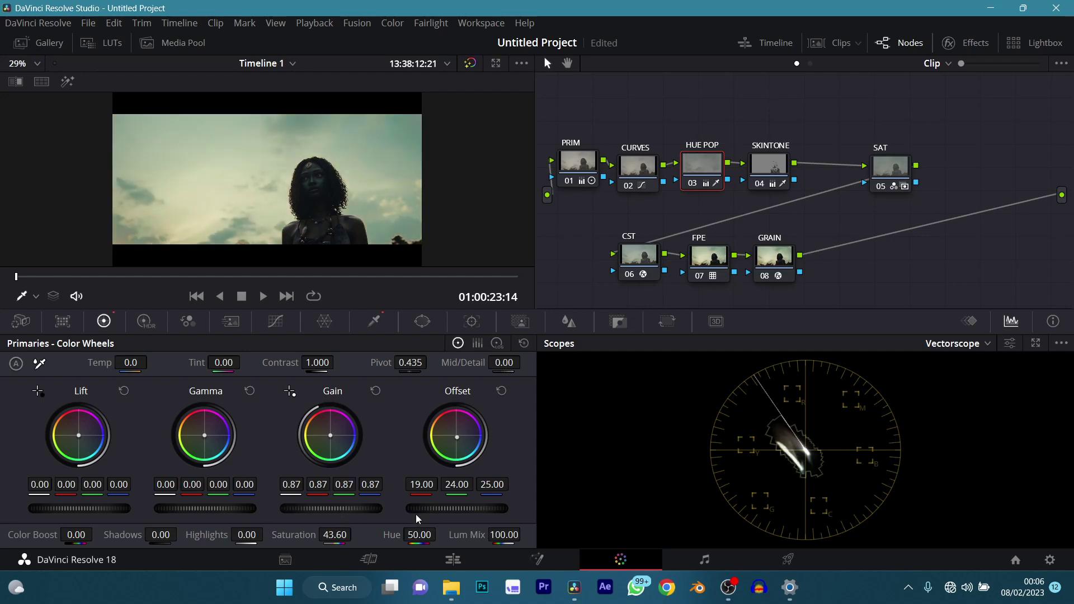
left_click_drag(456, 507, 444, 508)
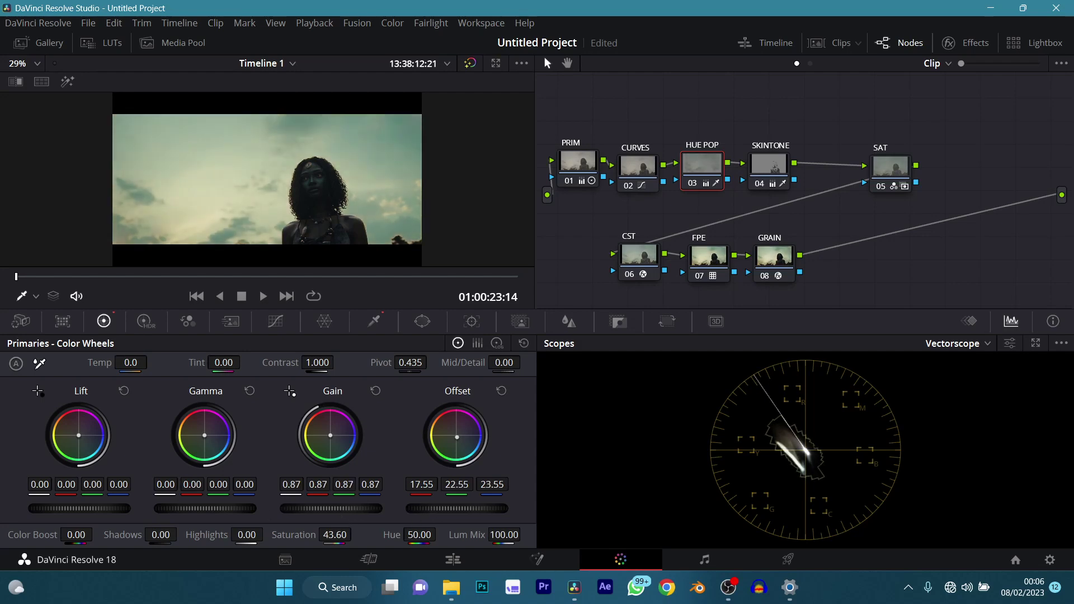
left_click_drag(331, 508, 319, 508)
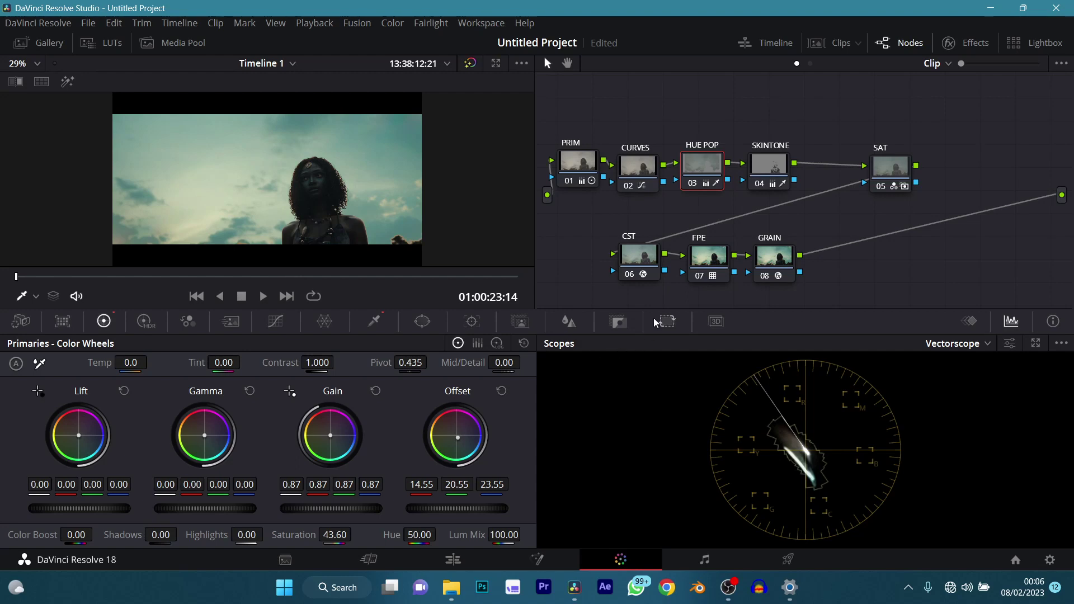
- Switch the scopes to Waveform and try raising the HUE POP gain to 0.91
left_click(957, 344)
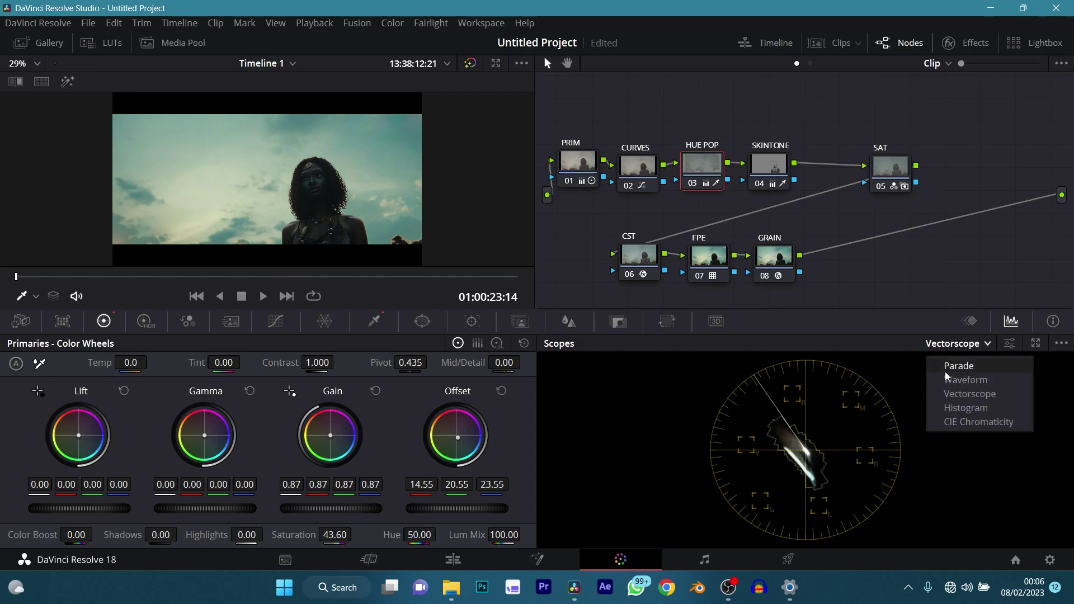
left_click(949, 368)
left_click(953, 345)
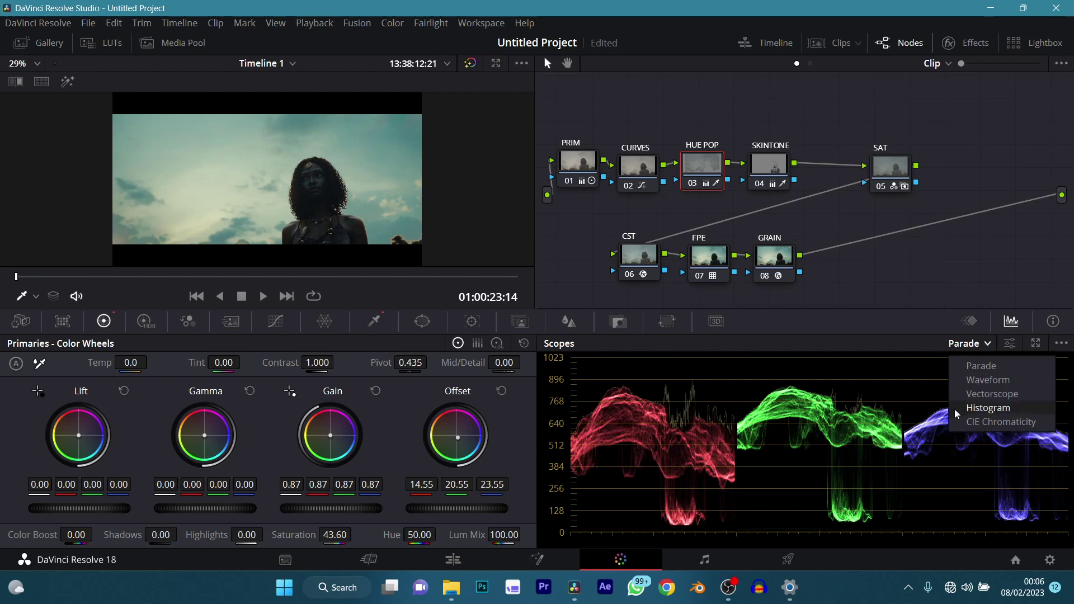
left_click(975, 381)
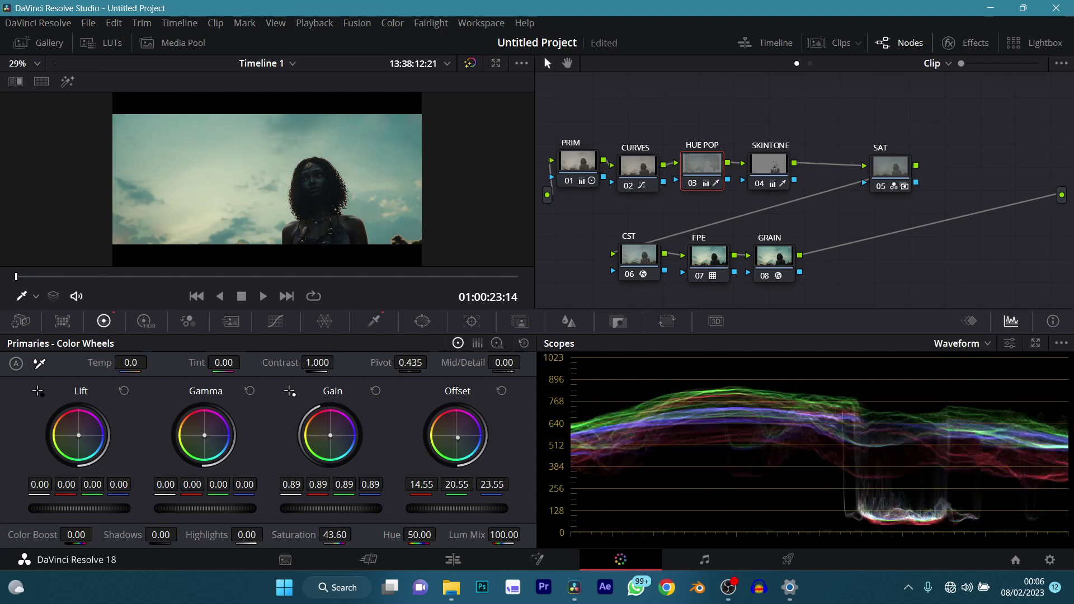
left_click_drag(325, 509, 331, 509)
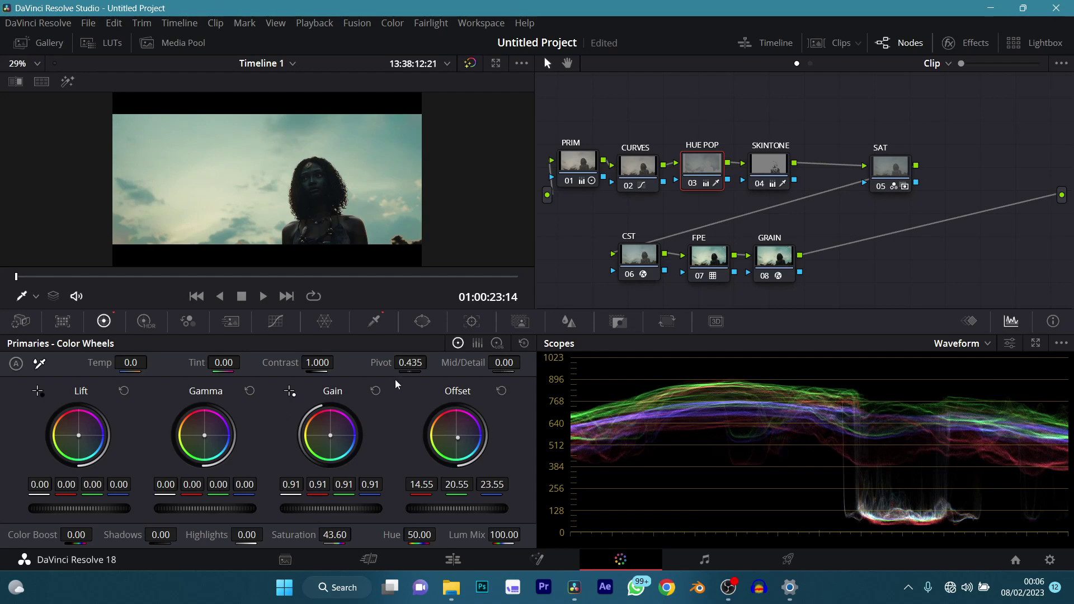
- Undo the last HUE POP gain change and set the PRIM node's gain to 1.05 and gamma to 0.02
key("alt+shift+semicolon")
key("alt+shift+semicolon")
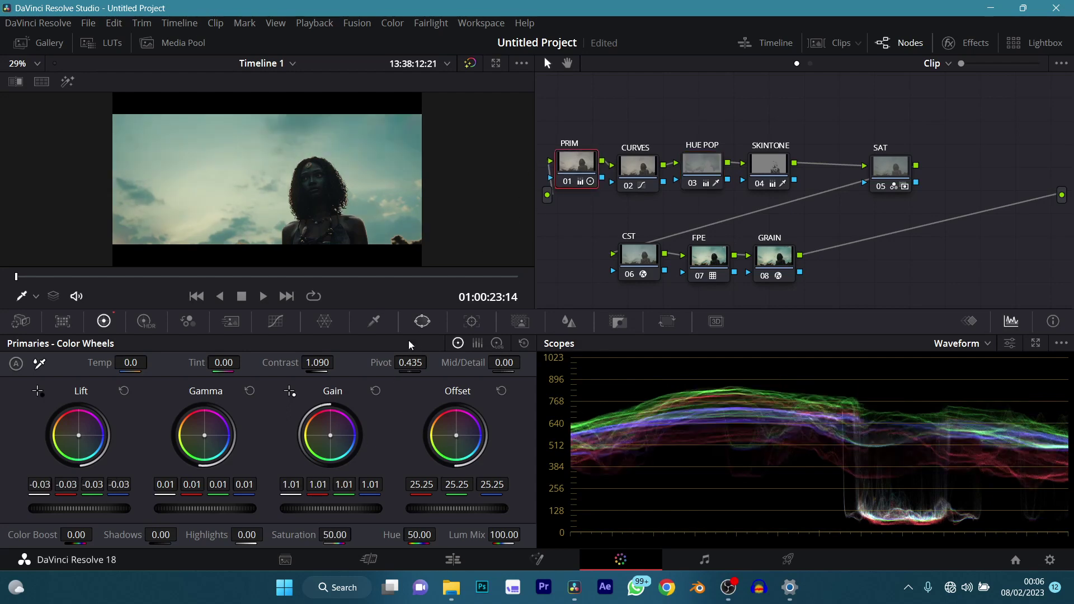
left_click_drag(331, 509, 349, 505)
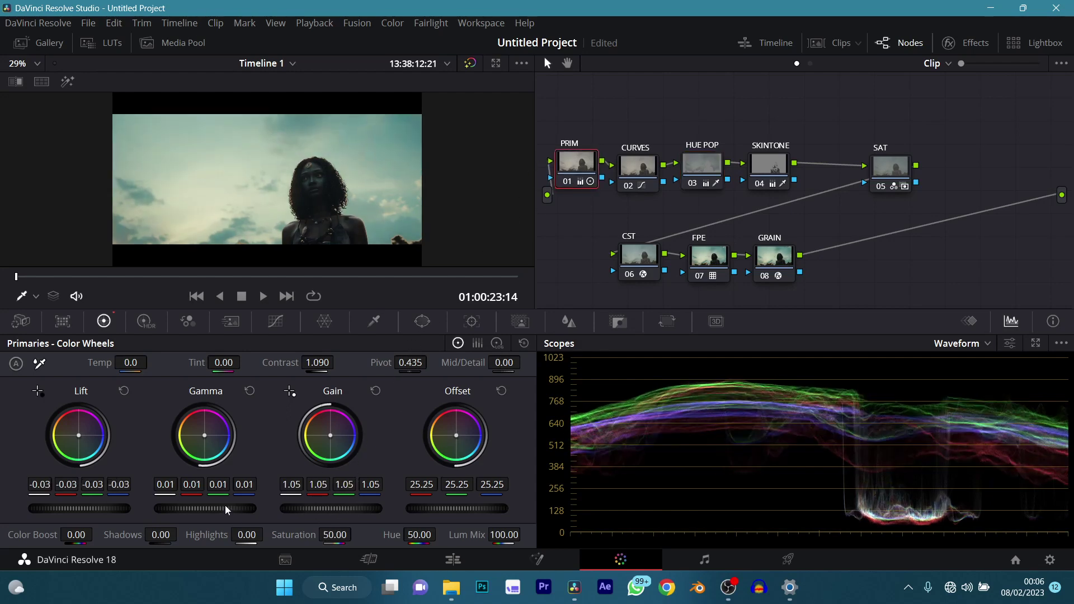
left_click_drag(224, 508, 233, 508)
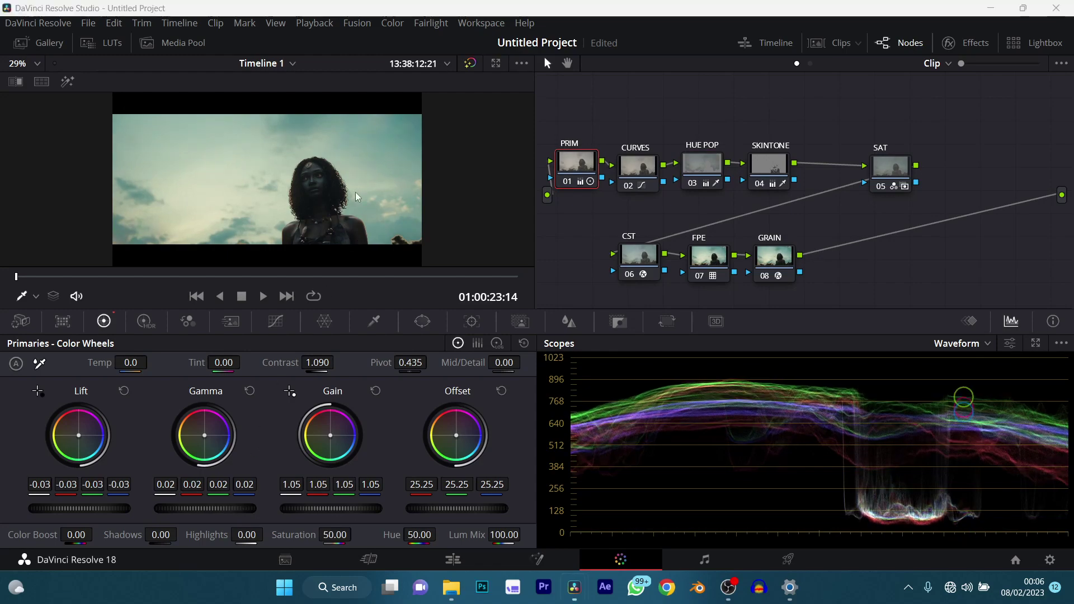
- Review the graded clip in full screen and look over the HUE POP and CURVES nodes' settings
key("ctrl+f")
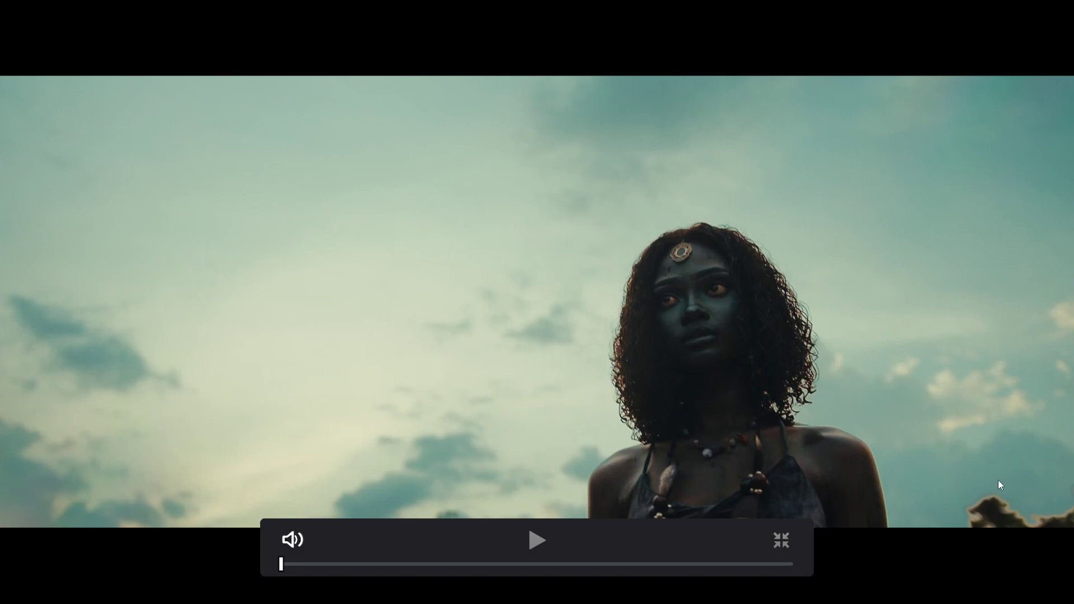
key("Escape")
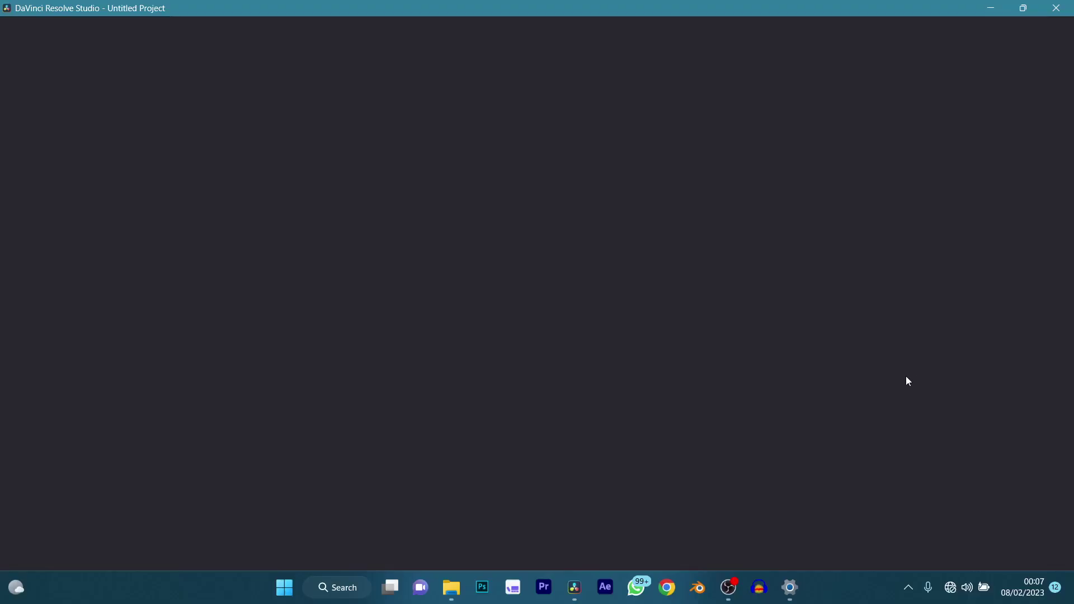
left_click(693, 168)
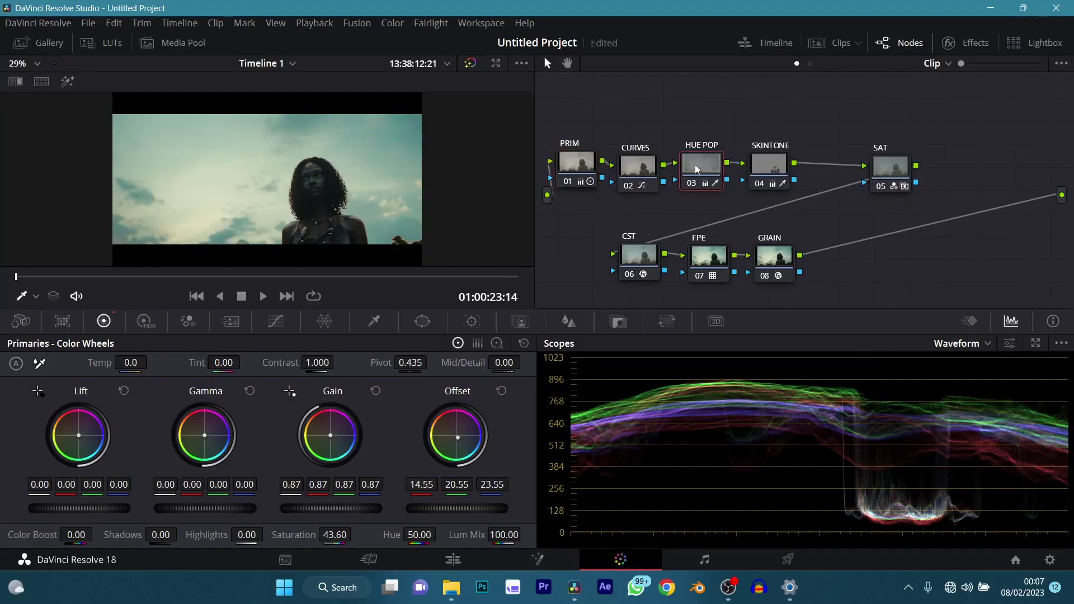
left_click(634, 173)
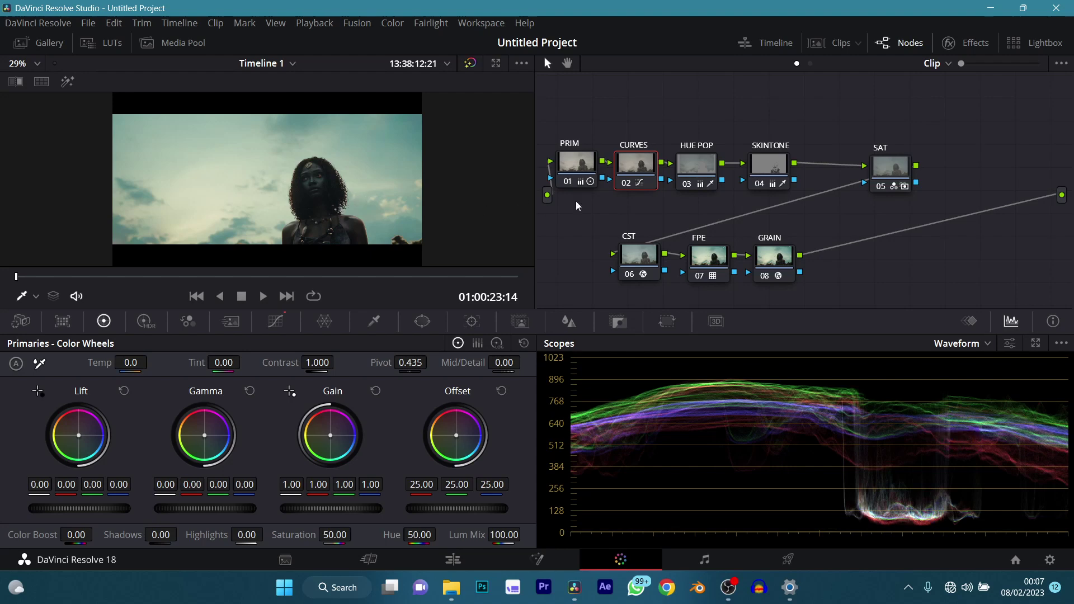
- Highlight the SKINTONE node's qualifier selection and add samples from the woman's neck, chest and face
left_click(766, 165)
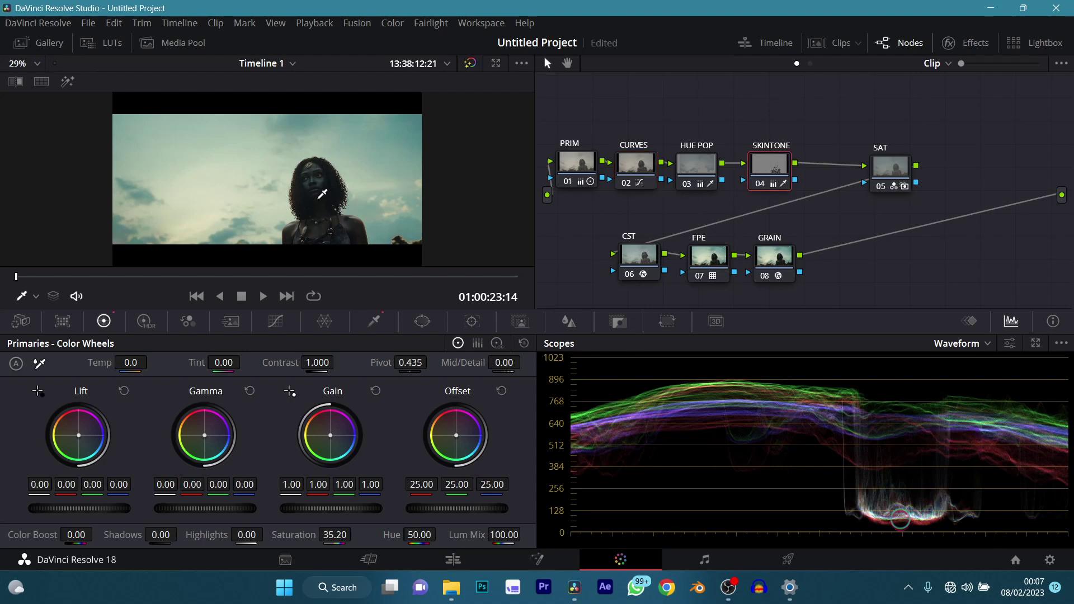
left_click(356, 212)
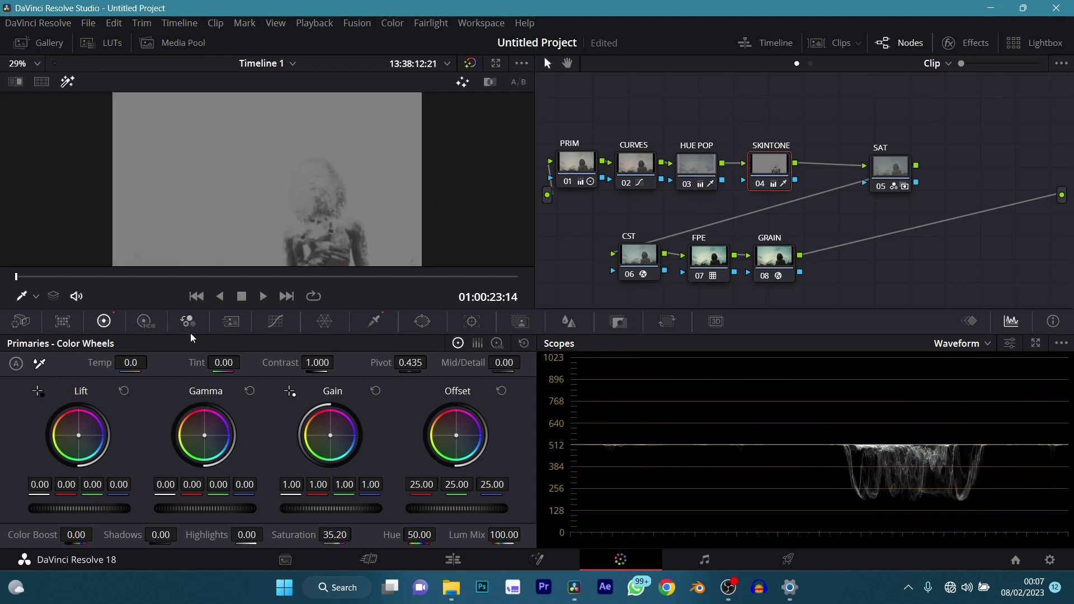
left_click(375, 321)
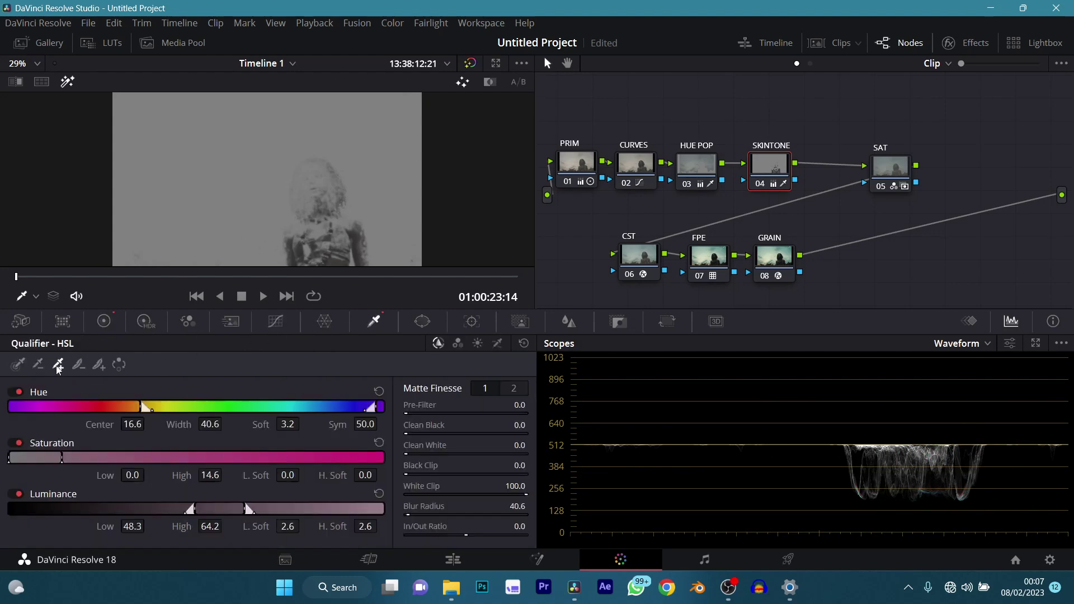
left_click(58, 367)
left_click(322, 214)
left_click(323, 230)
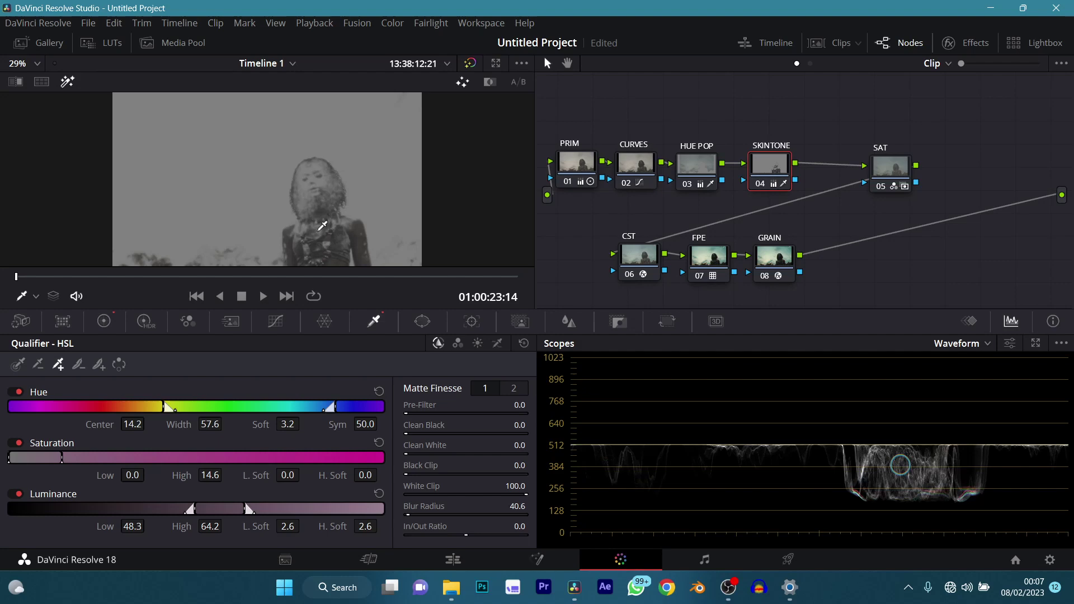
left_click(321, 182)
left_click(314, 182)
left_click(317, 181)
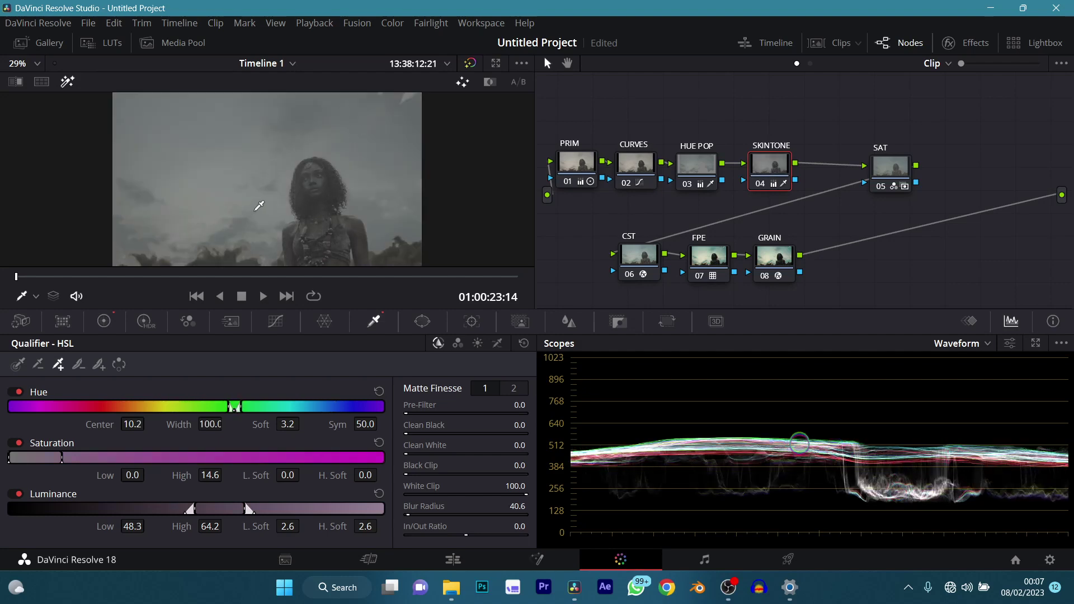
- Refine the SKINTONE qualifier to hue center 25.8, saturation 0.0–14.6 and luminance 44.2–60.1
left_click_drag(252, 407, 328, 399)
mouse_move(44, 461)
left_mouse_down()
mouse_move(54, 461)
mouse_move(44, 461)
left_mouse_up()
left_click_drag(204, 501, 202, 511)
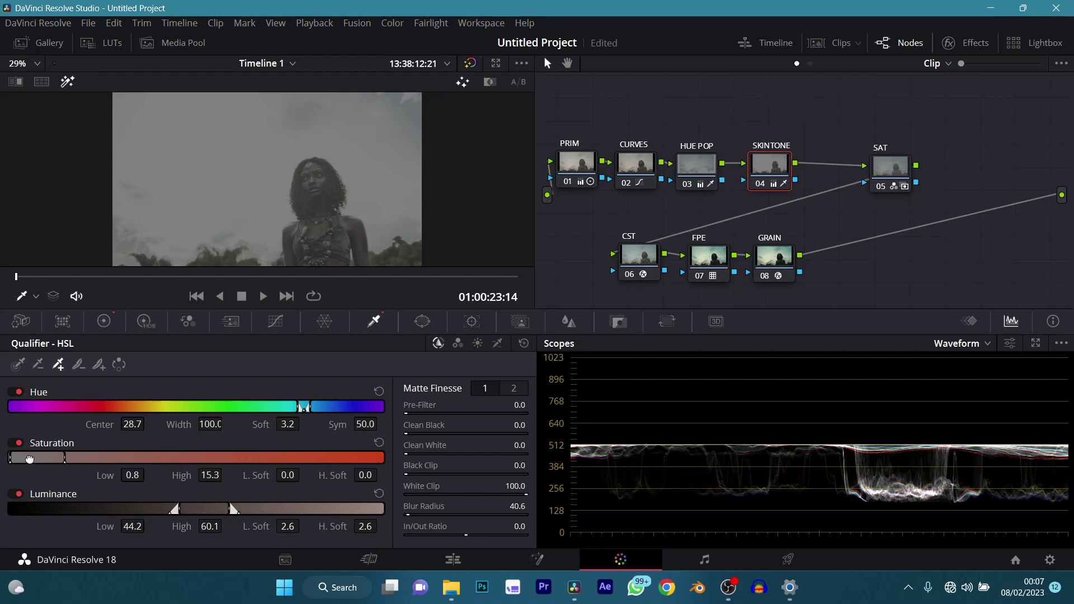
left_click_drag(25, 459, 25, 458)
mouse_move(336, 407)
left_mouse_down()
mouse_move(346, 407)
mouse_move(326, 410)
left_mouse_up()
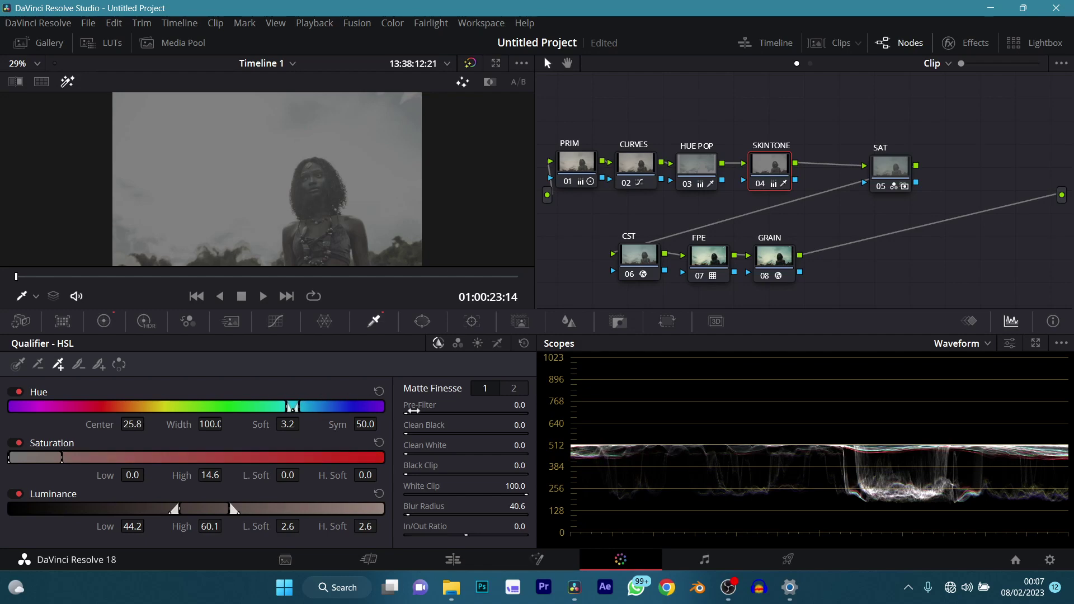
left_click(730, 594)
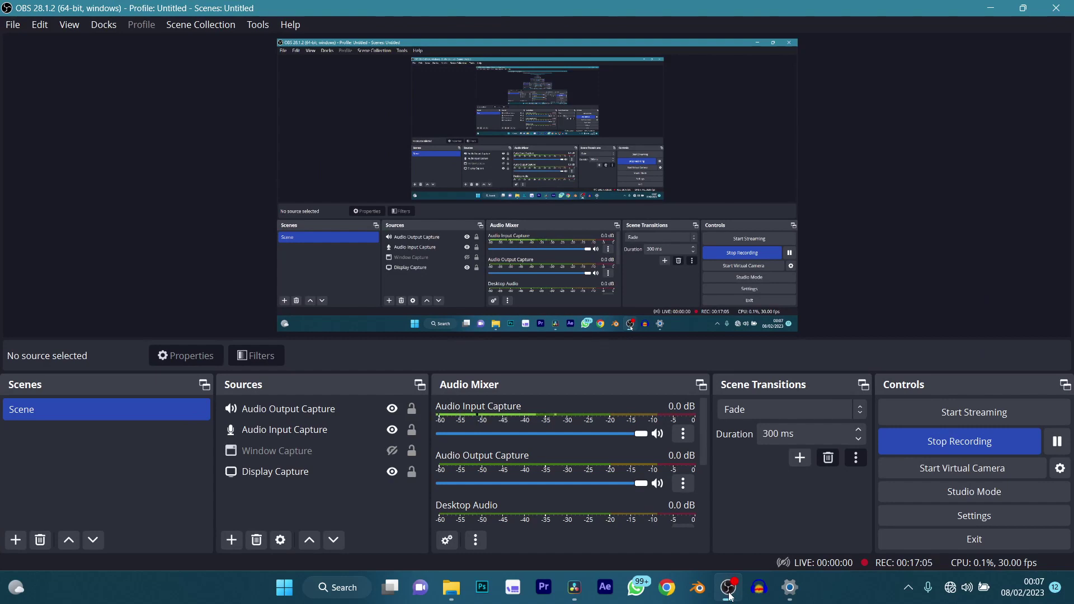
left_click(731, 595)
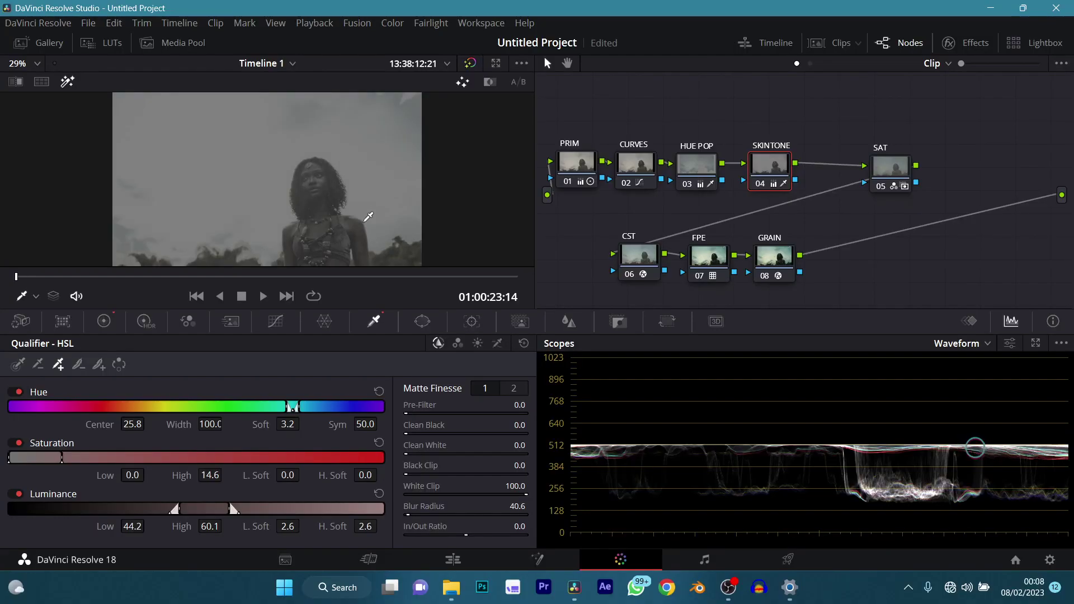
- With the highlight off, set the SKINTONE node's offset to 23.29, 25.05, 26.74 and saturation to 43.00, and check the result in full screen
key("shift+d")
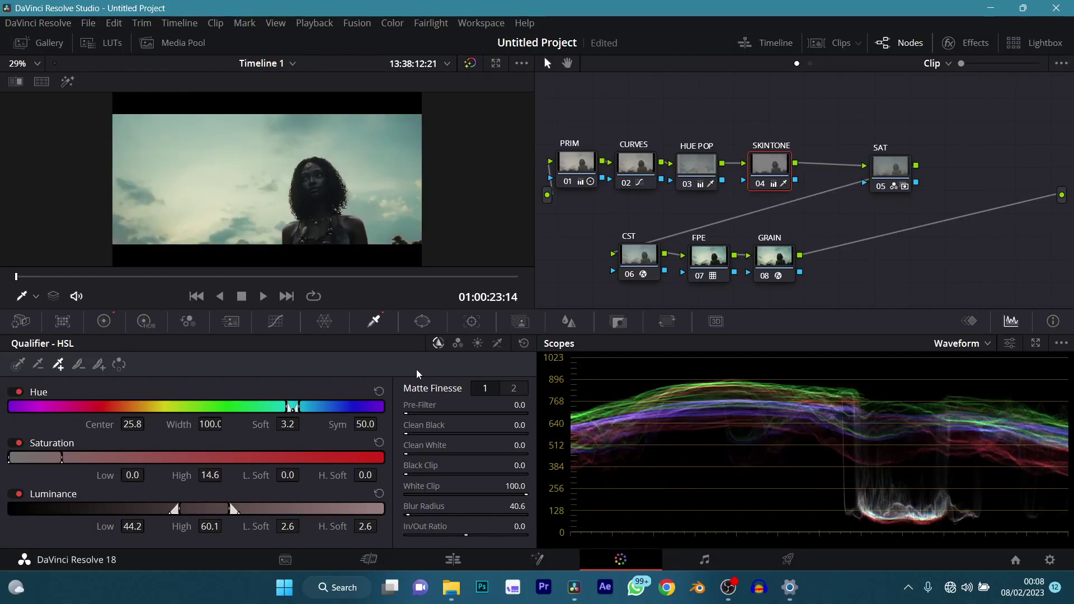
left_click(103, 320)
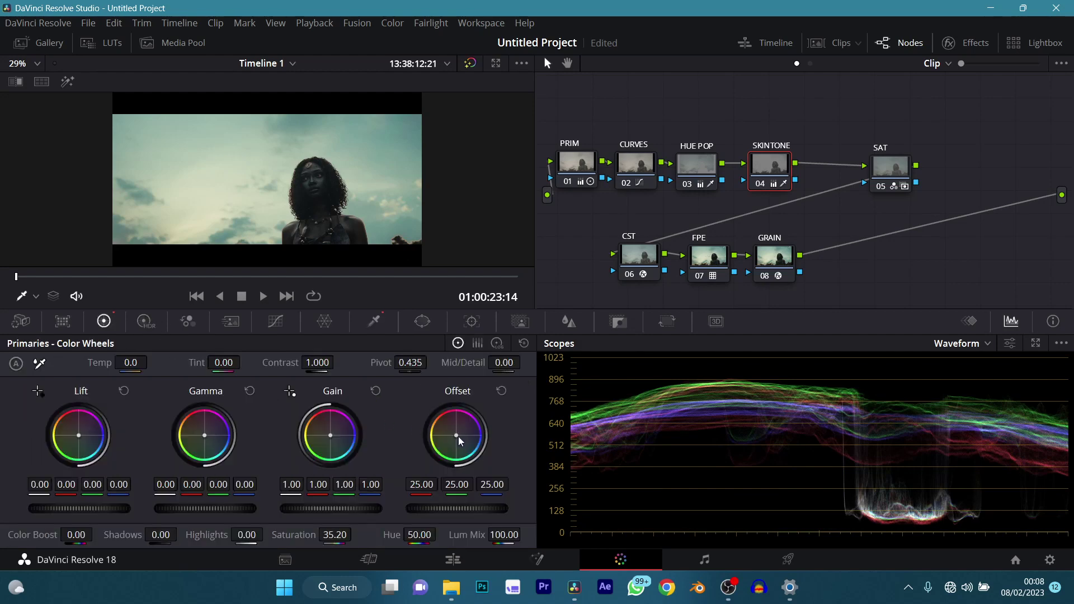
left_click_drag(458, 436, 471, 438)
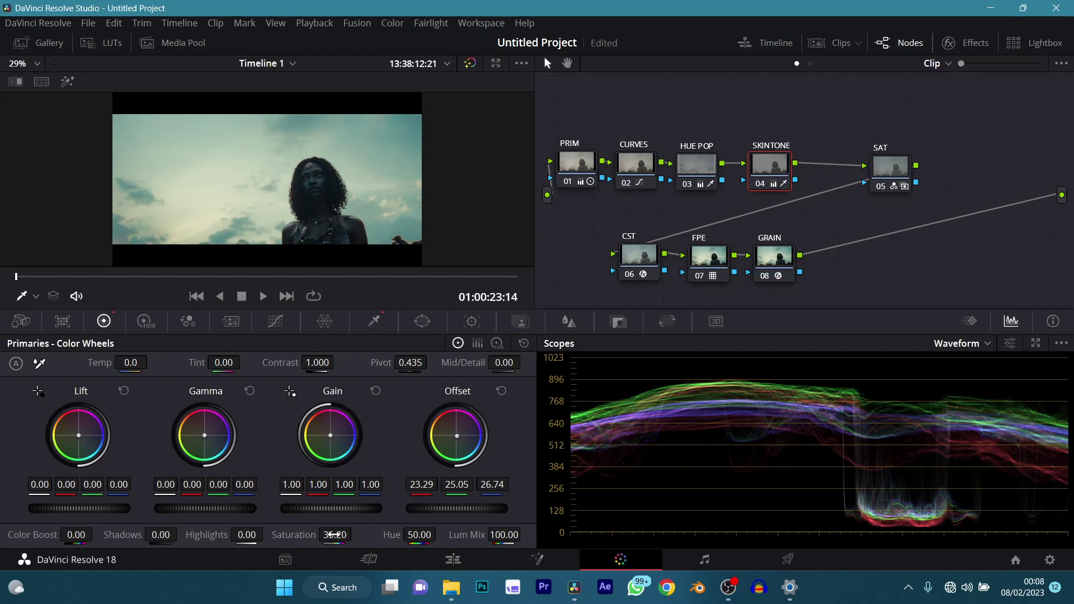
left_click_drag(334, 535, 356, 535)
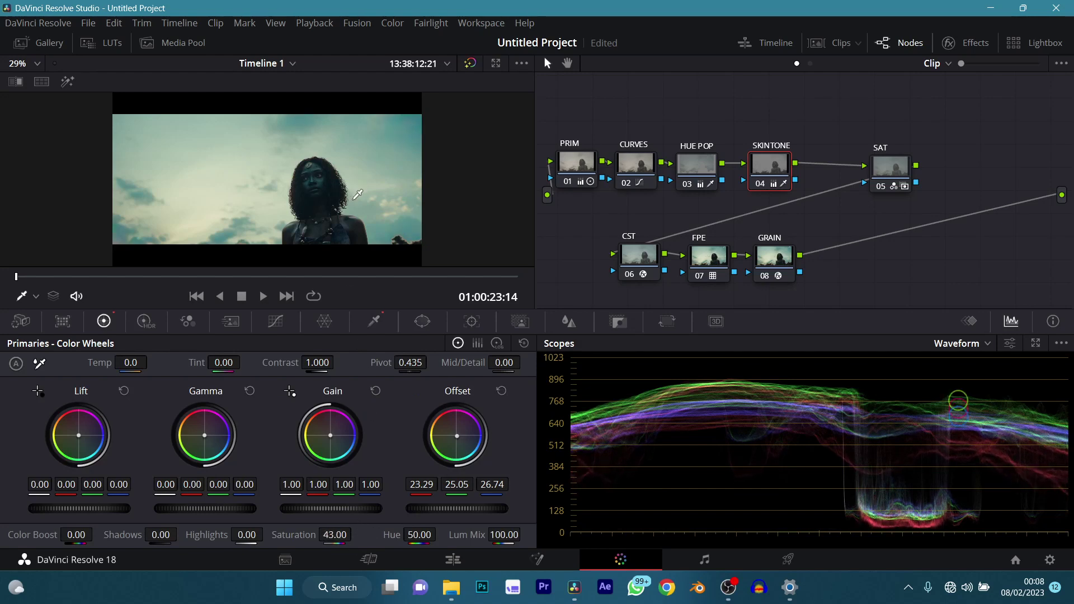
key("ctrl+f")
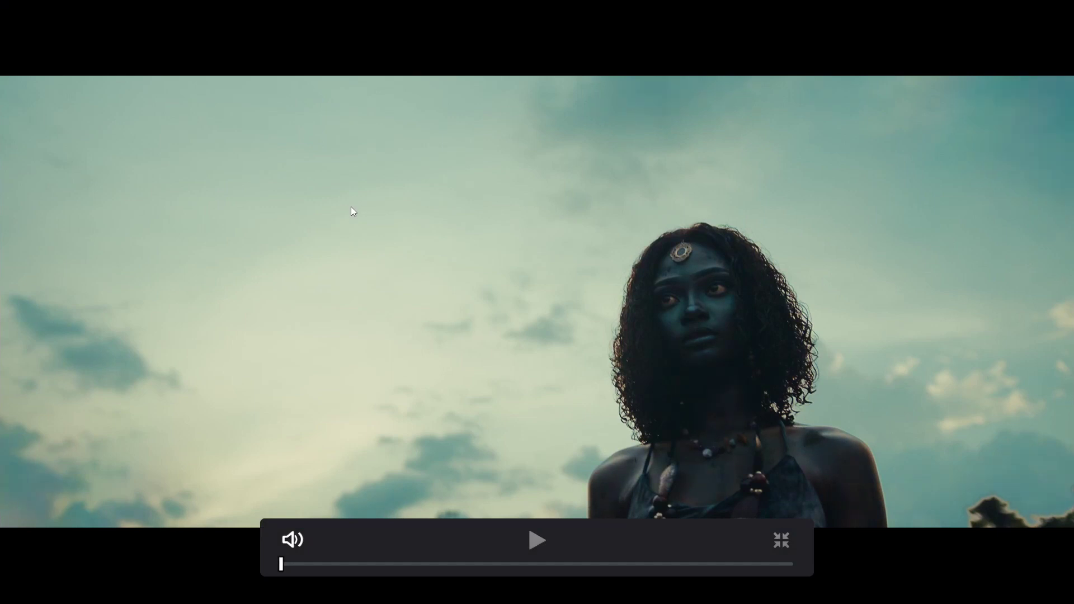
key("ctrl+f")
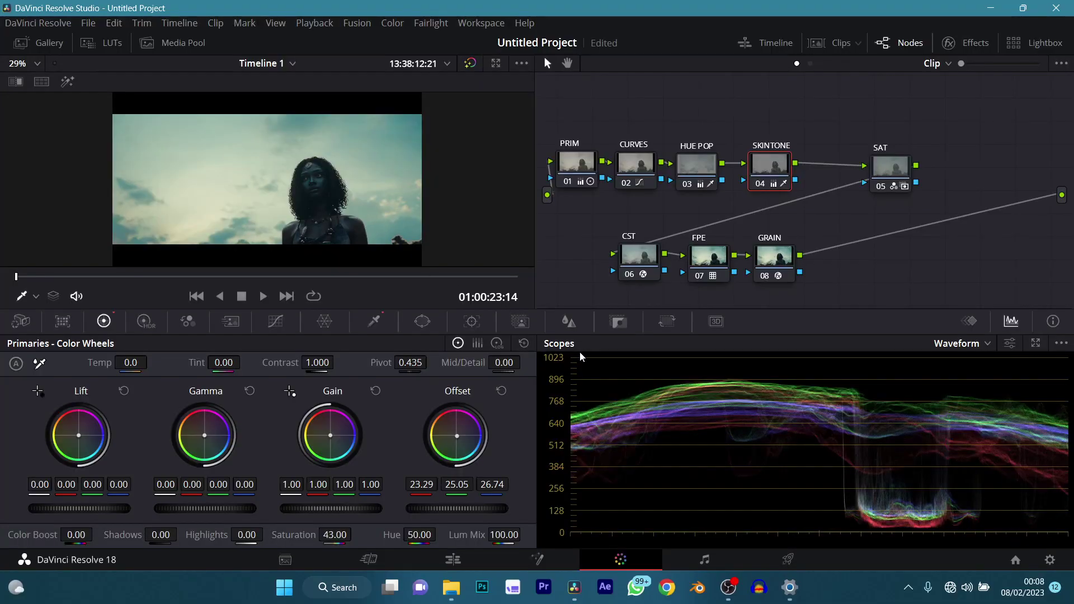
- Raise the PRIM node's lift to -0.02 on all channels and fine-tune its gamma to 0.02
left_click(582, 171)
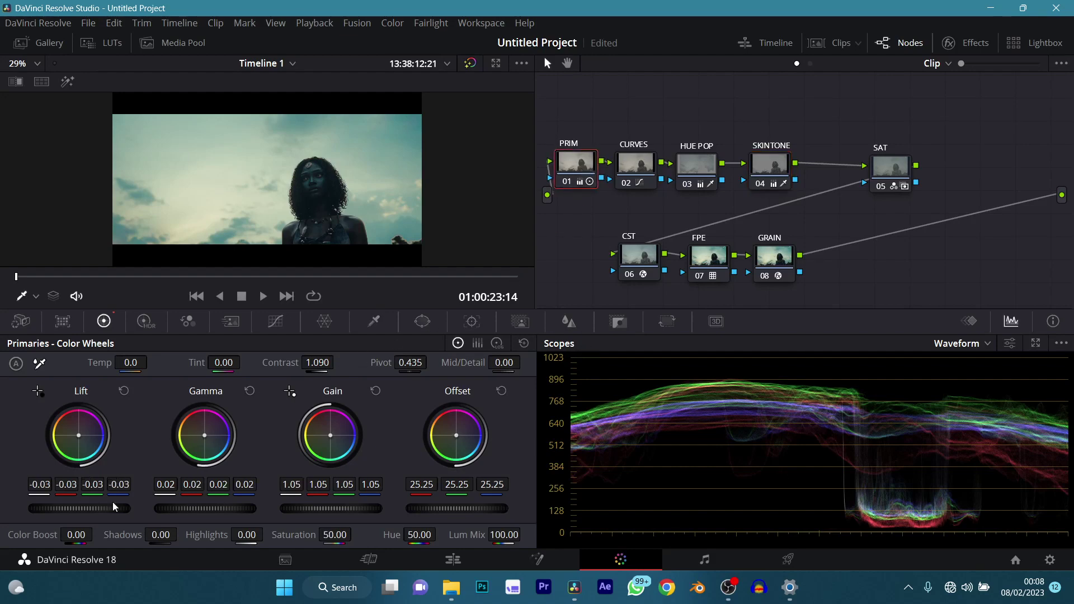
left_click_drag(76, 509, 80, 509)
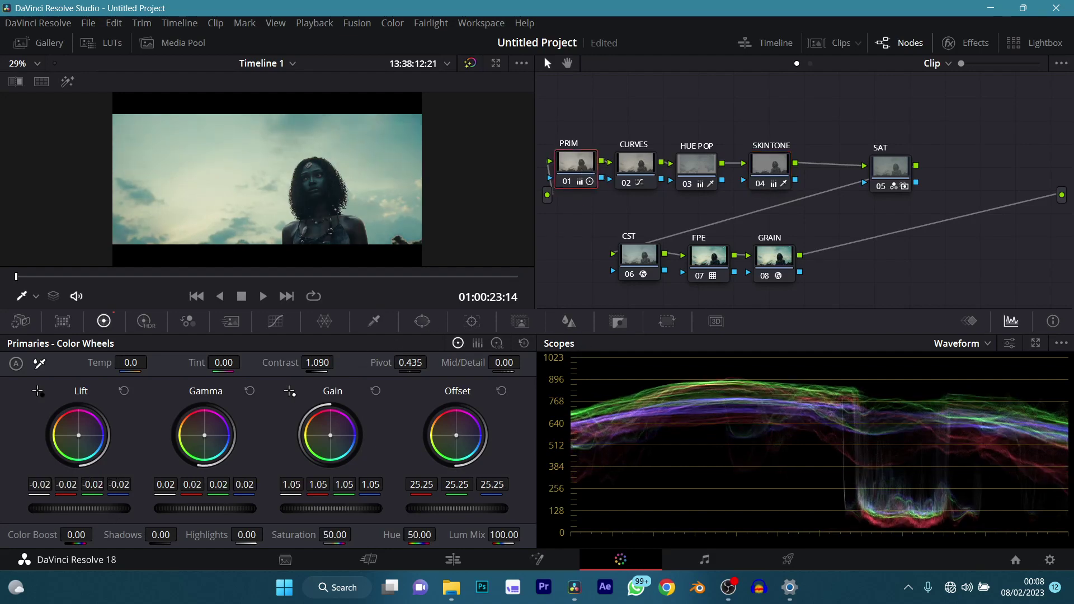
left_click_drag(205, 505, 211, 506)
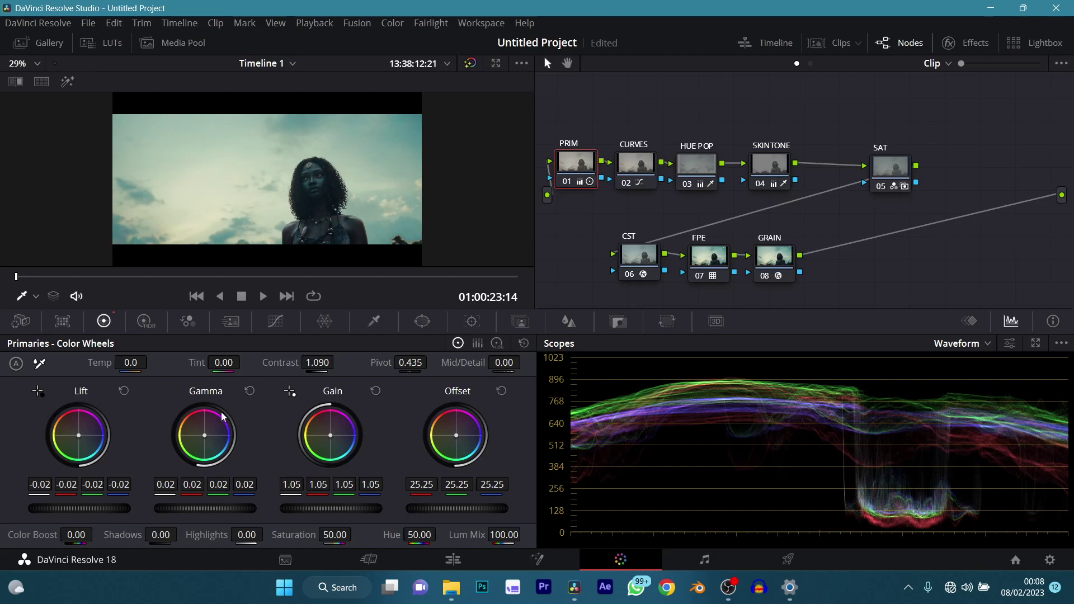